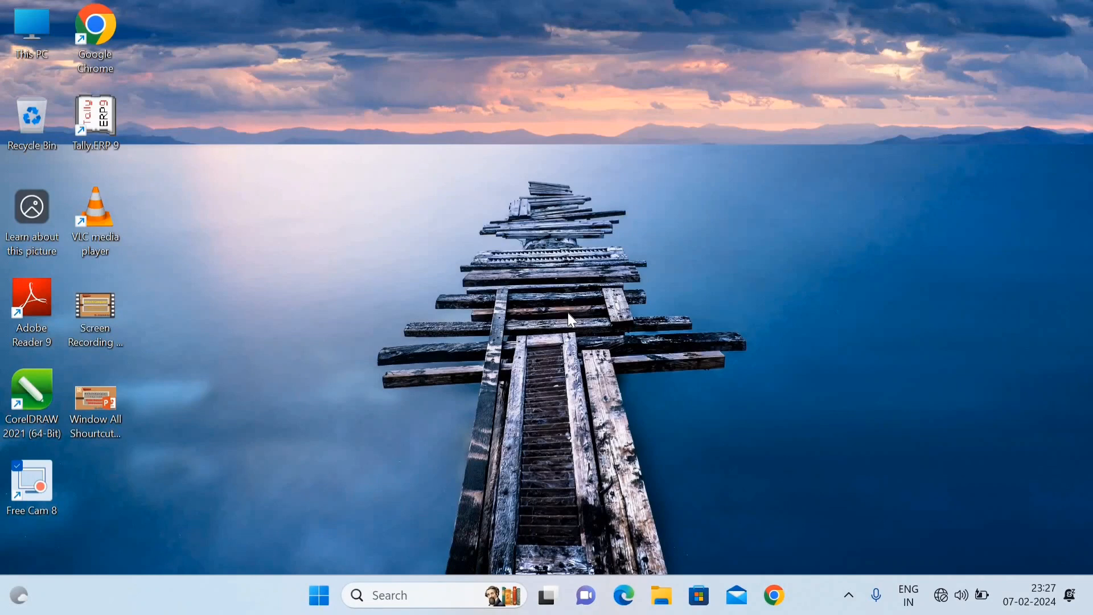
Step: Launch Excel from the Run box, maximize it, and create a blank workbook, Book1
{"action": "key", "text": "super+r"}
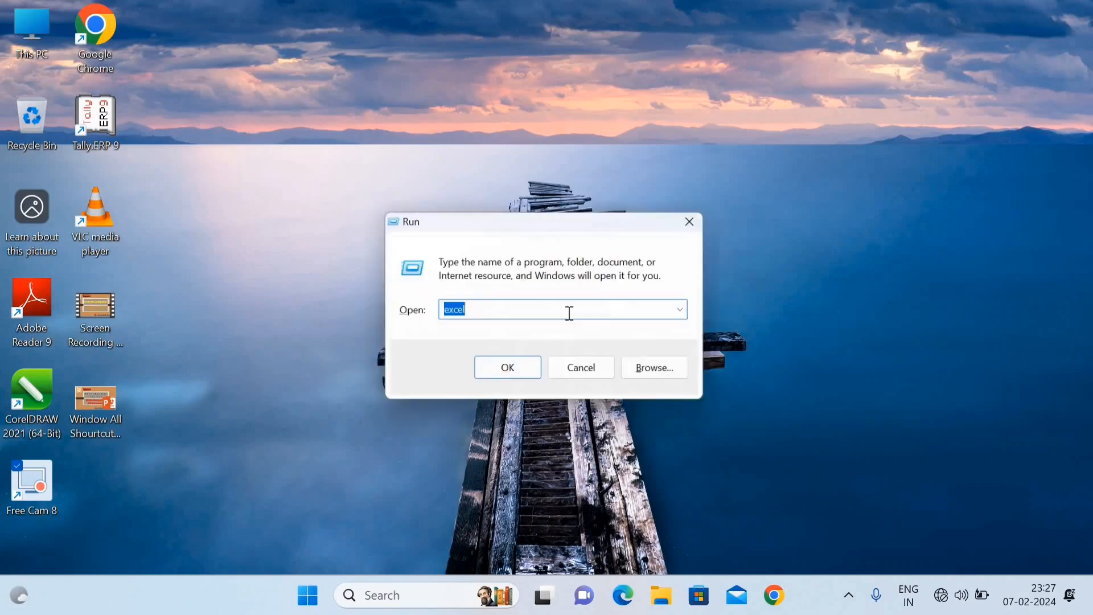
{"action": "left_click", "coordinate": [505, 367]}
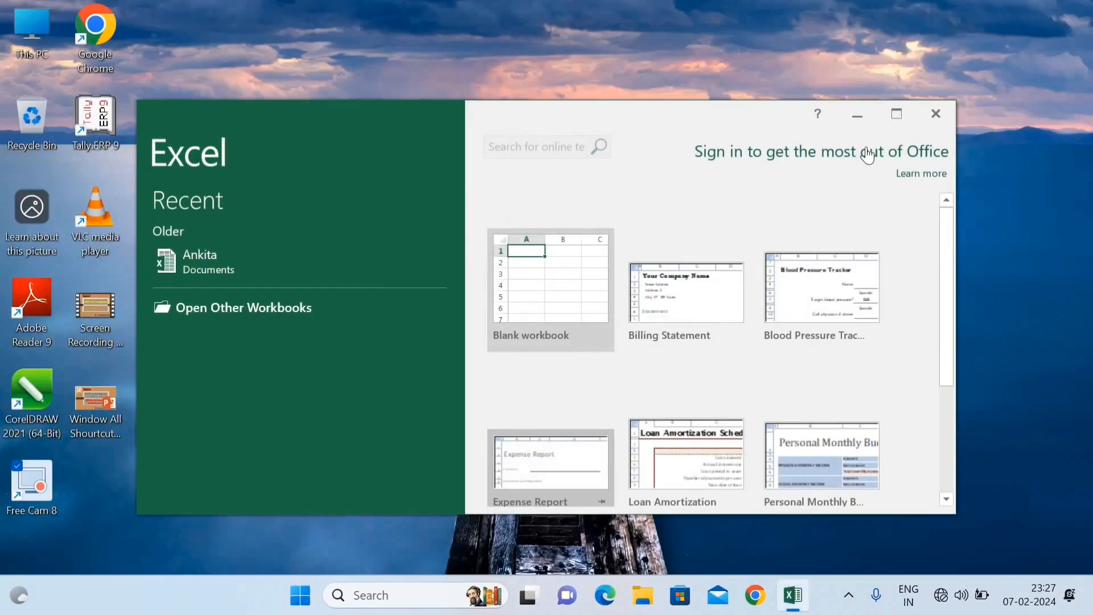
{"action": "left_click", "coordinate": [903, 114]}
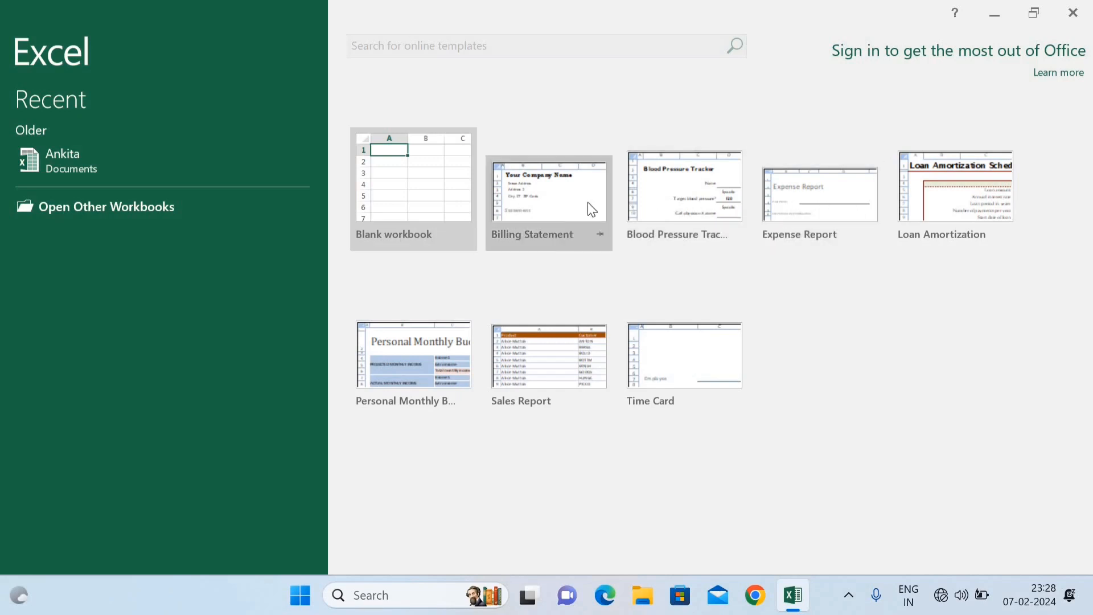
{"action": "left_click", "coordinate": [428, 196]}
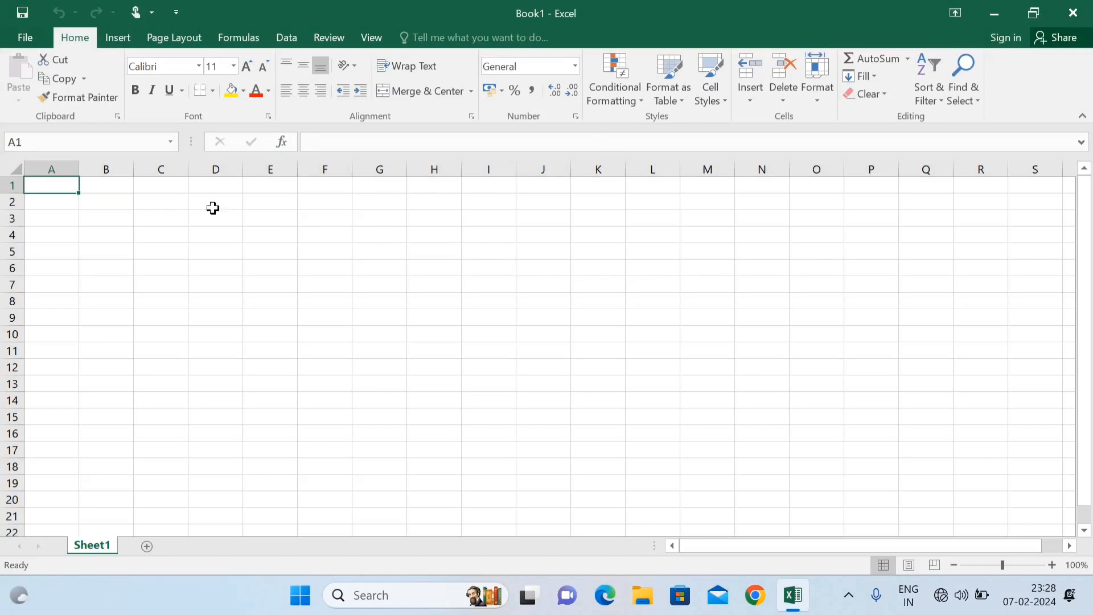
{"action": "left_click", "coordinate": [53, 169]}
{"action": "left_click", "coordinate": [103, 169]}
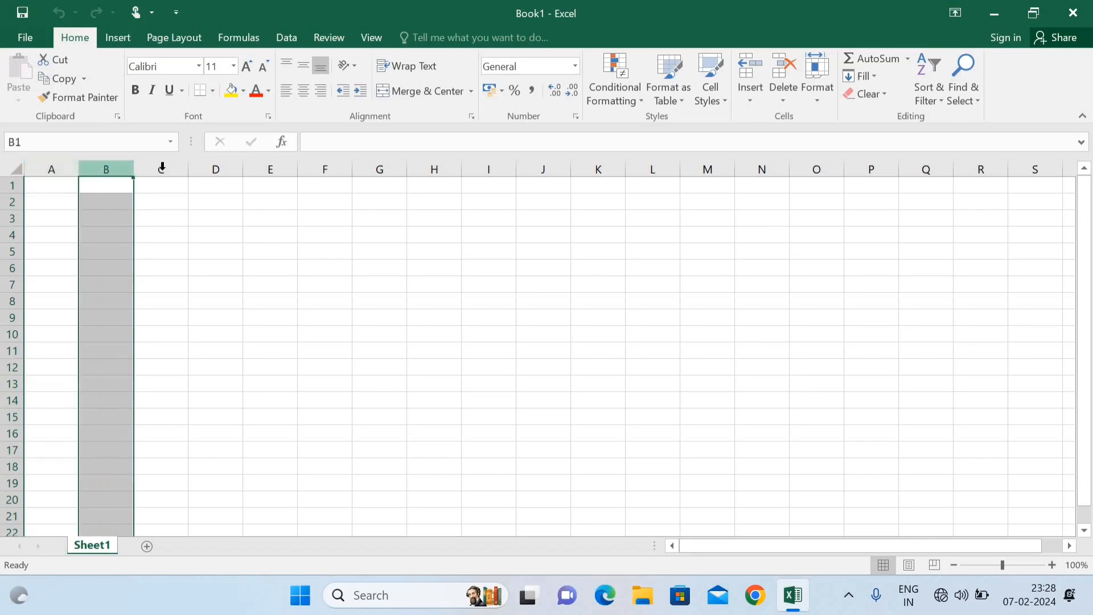
{"action": "left_click", "coordinate": [165, 167]}
{"action": "left_click", "coordinate": [214, 167]}
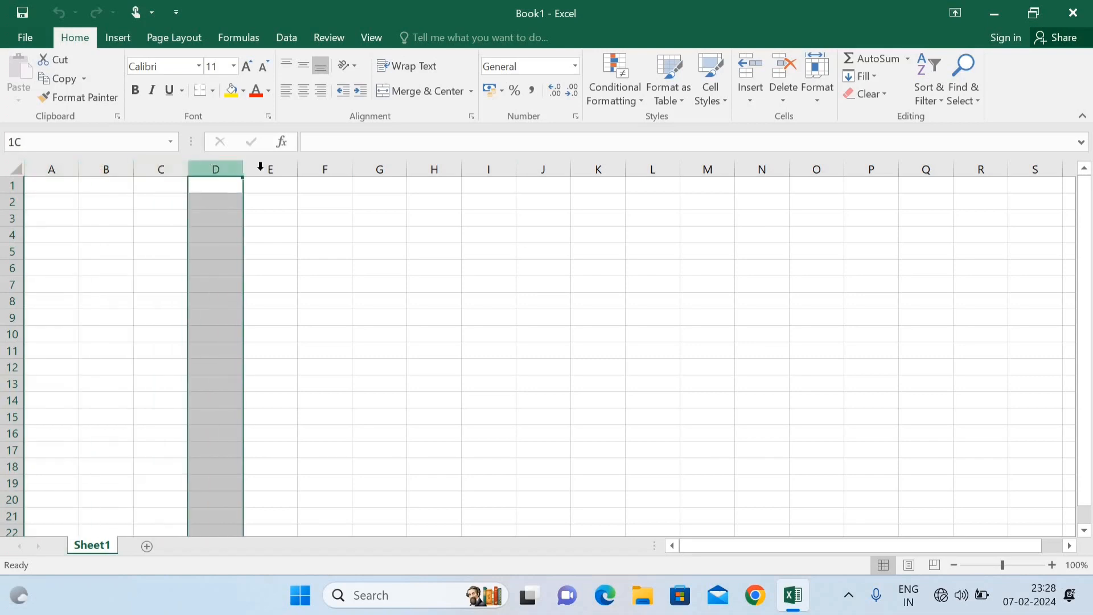
{"action": "left_click", "coordinate": [267, 168]}
{"action": "left_click", "coordinate": [333, 165]}
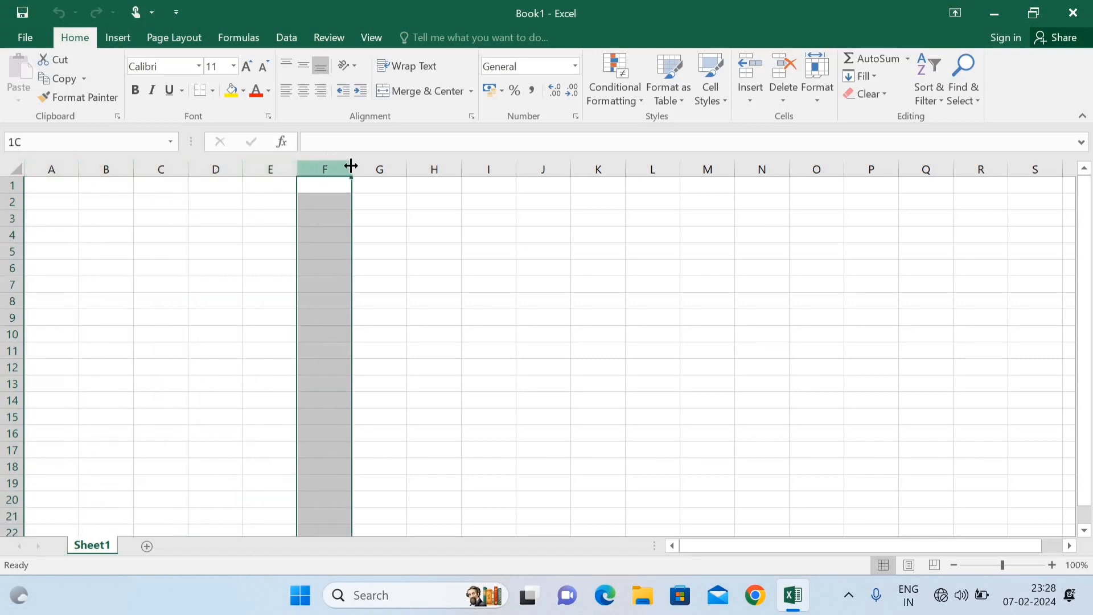
{"action": "left_click", "coordinate": [380, 168]}
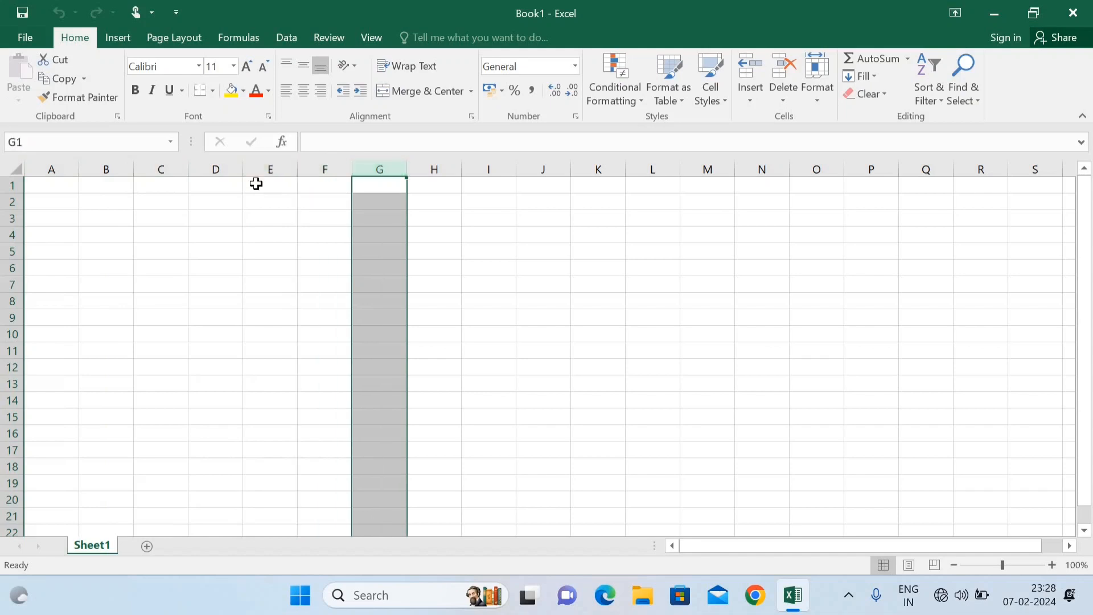
{"action": "left_click", "coordinate": [256, 184]}
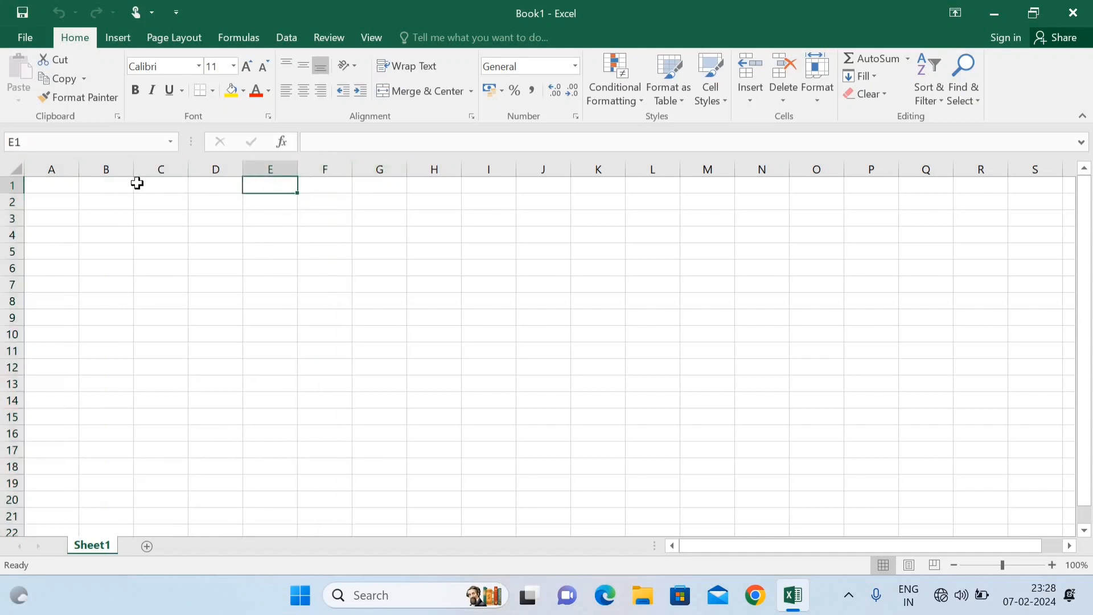
{"action": "left_click", "coordinate": [61, 187]}
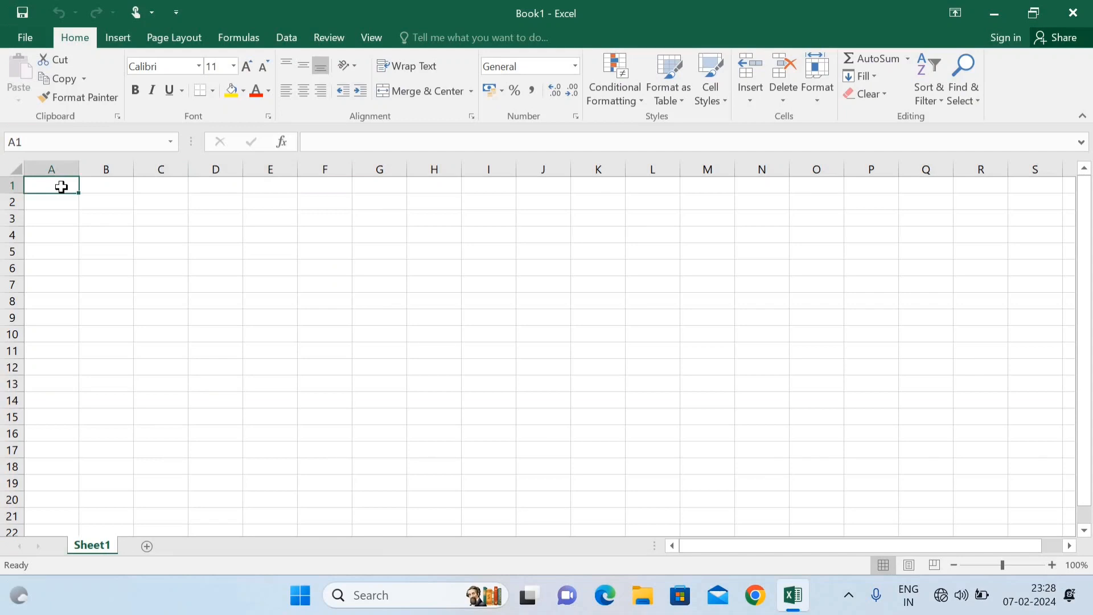
{"action": "key", "text": "ctrl+Right"}
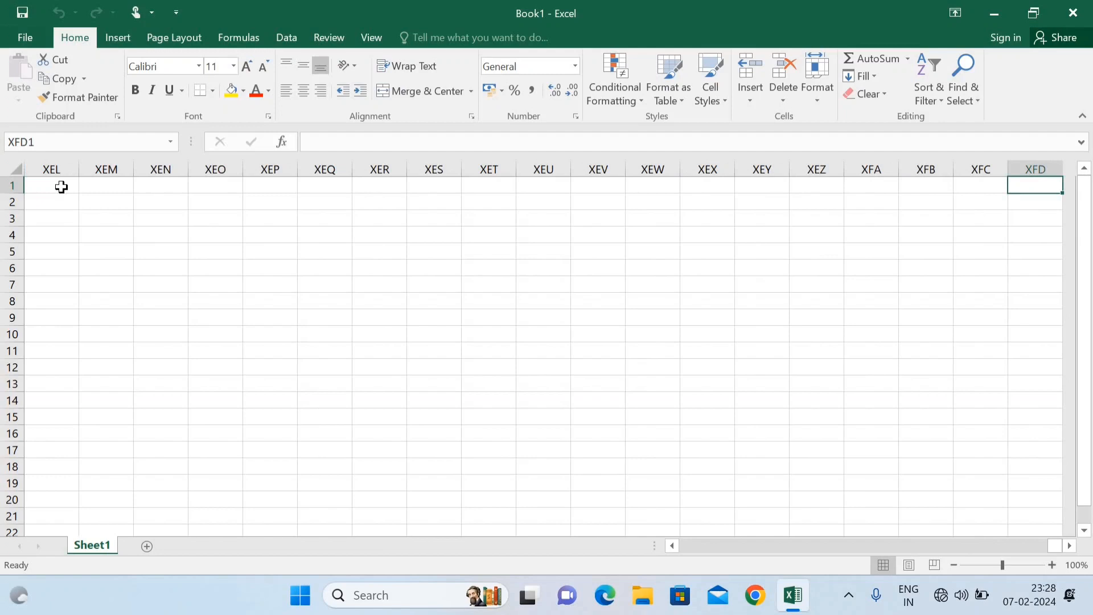
{"action": "key", "text": "ctrl+Left"}
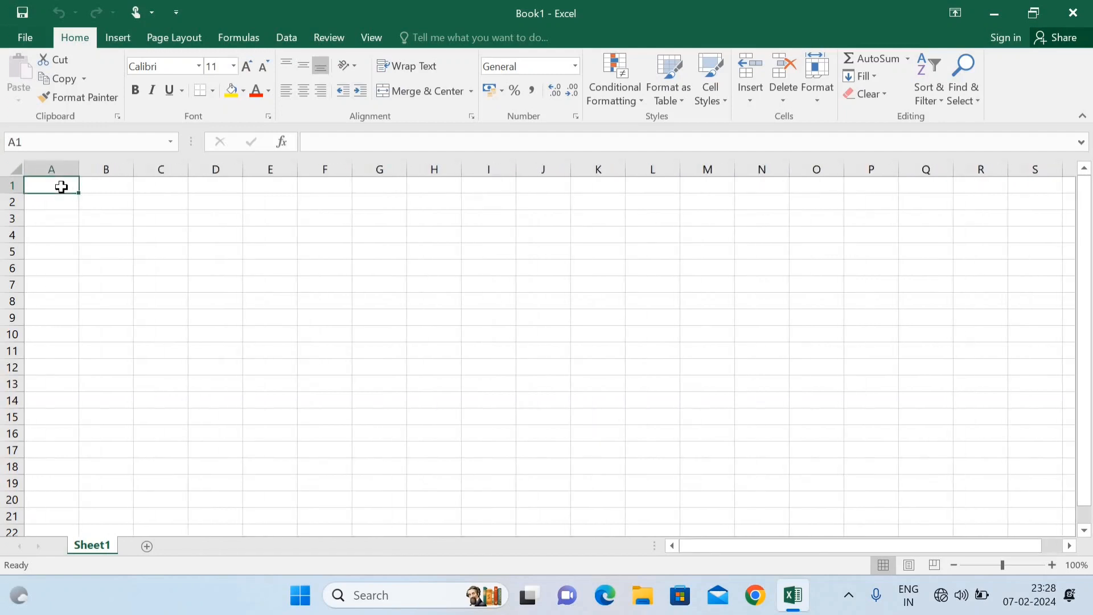
{"action": "left_click", "coordinate": [13, 234]}
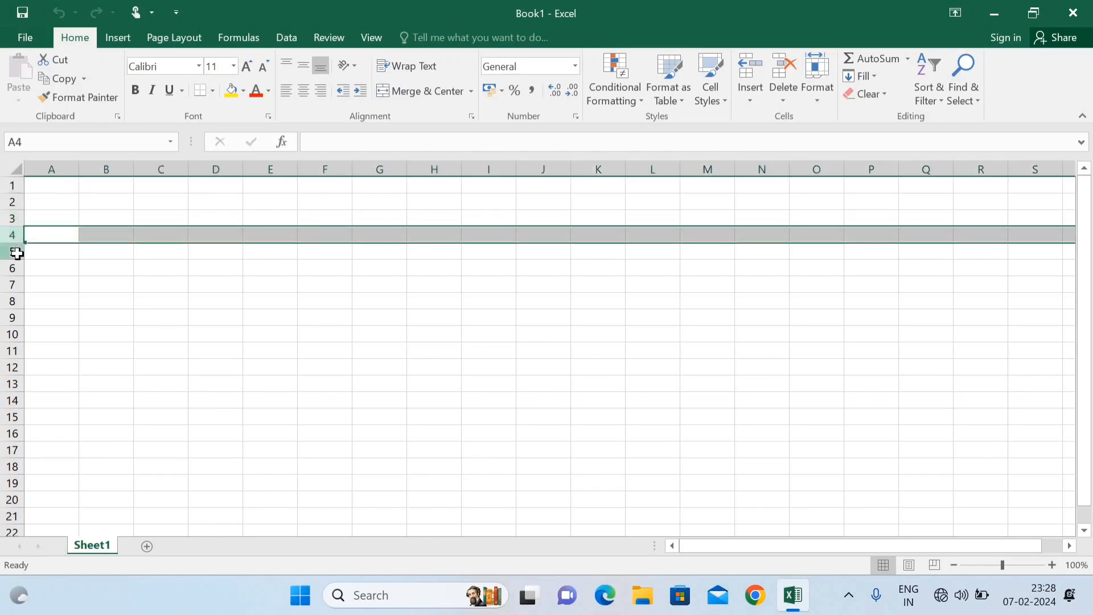
{"action": "left_click", "coordinate": [12, 251]}
{"action": "left_click", "coordinate": [68, 279]}
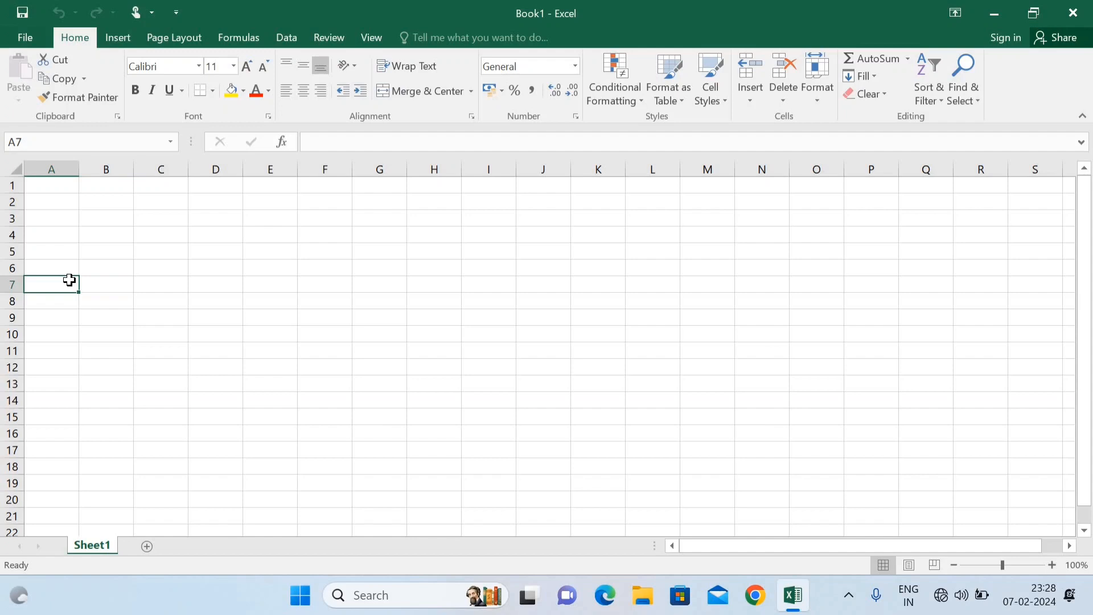
{"action": "key", "text": "ctrl+Down"}
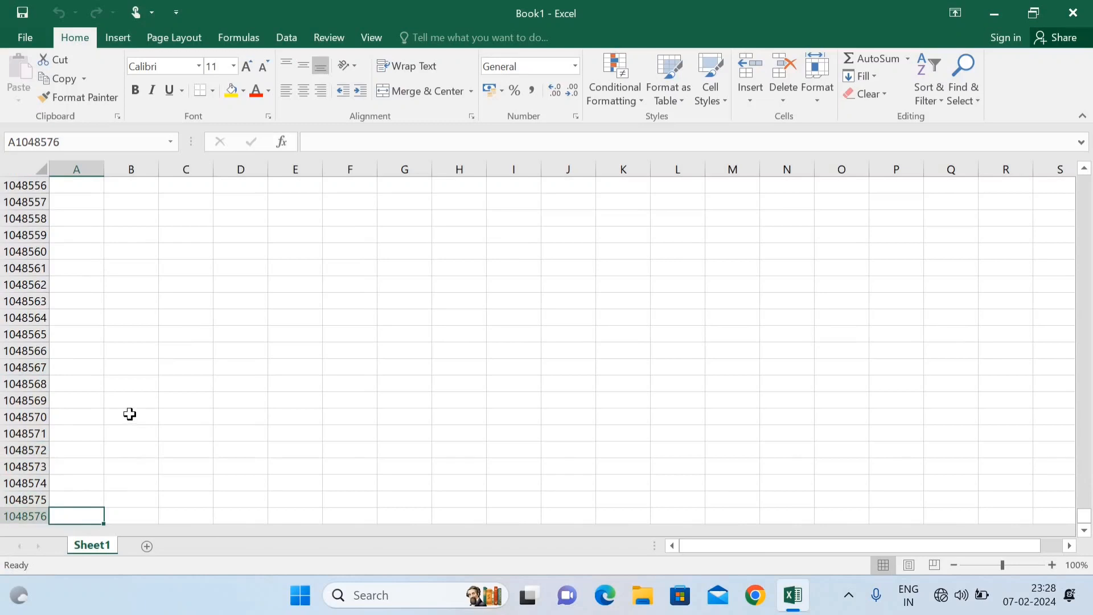
{"action": "key", "text": "ctrl+Up"}
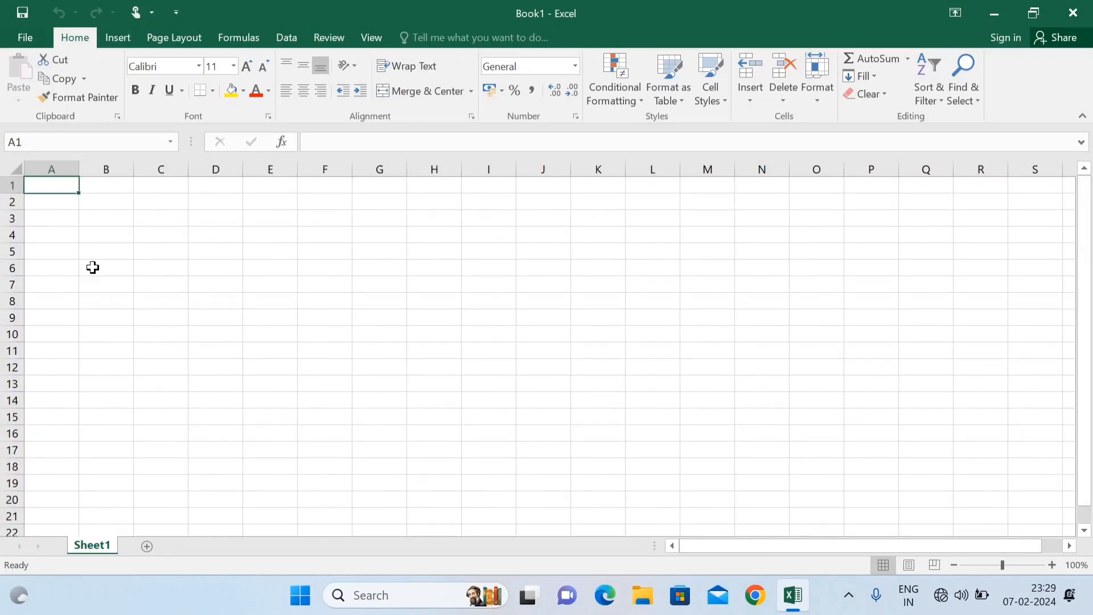
{"action": "left_click", "coordinate": [256, 261]}
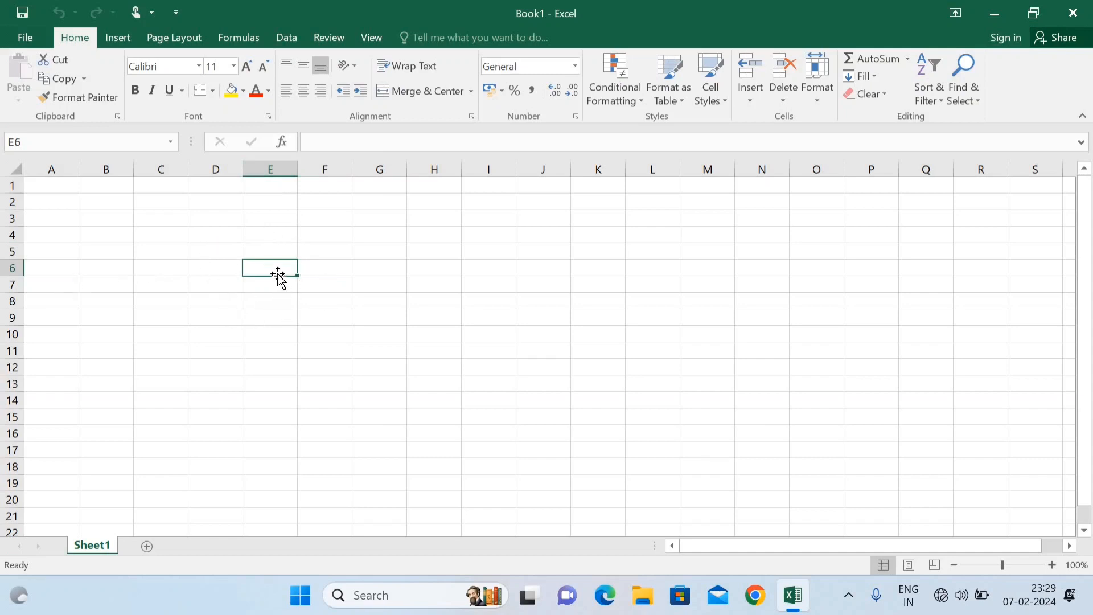
{"action": "left_click_drag", "start_coordinate": [277, 275], "coordinate": [256, 257]}
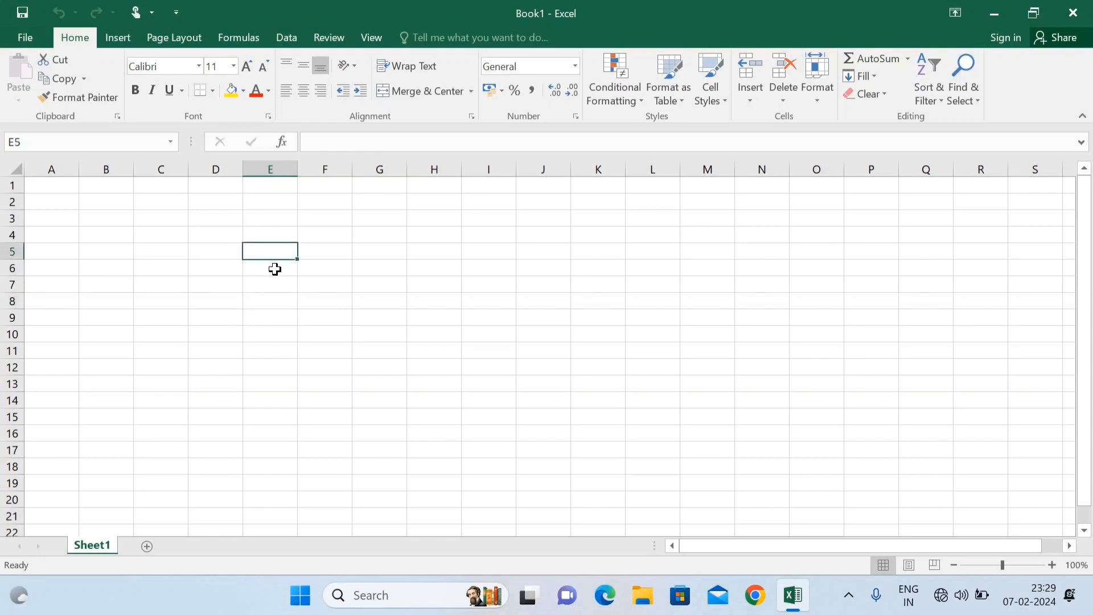
{"action": "left_click", "coordinate": [272, 271]}
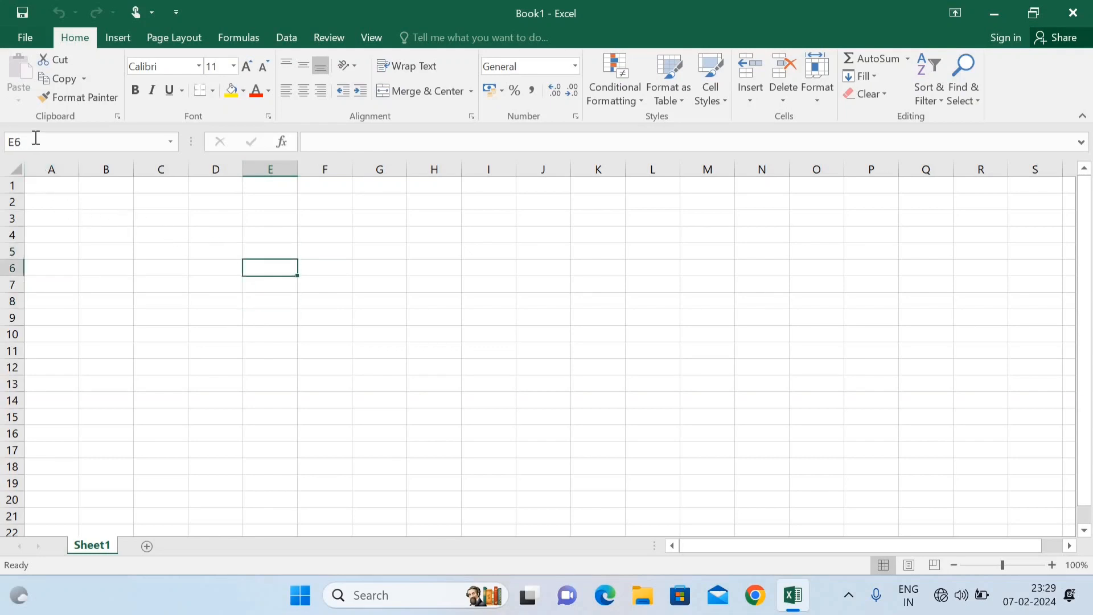
{"action": "left_click", "coordinate": [16, 167]}
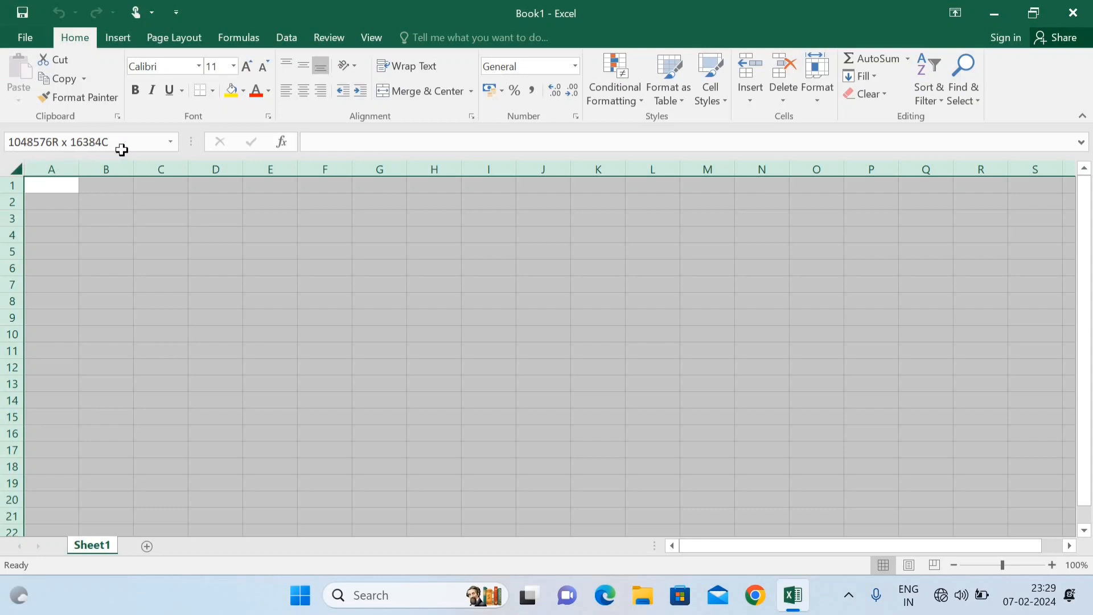
{"action": "left_click", "coordinate": [130, 232]}
{"action": "left_click", "coordinate": [211, 263]}
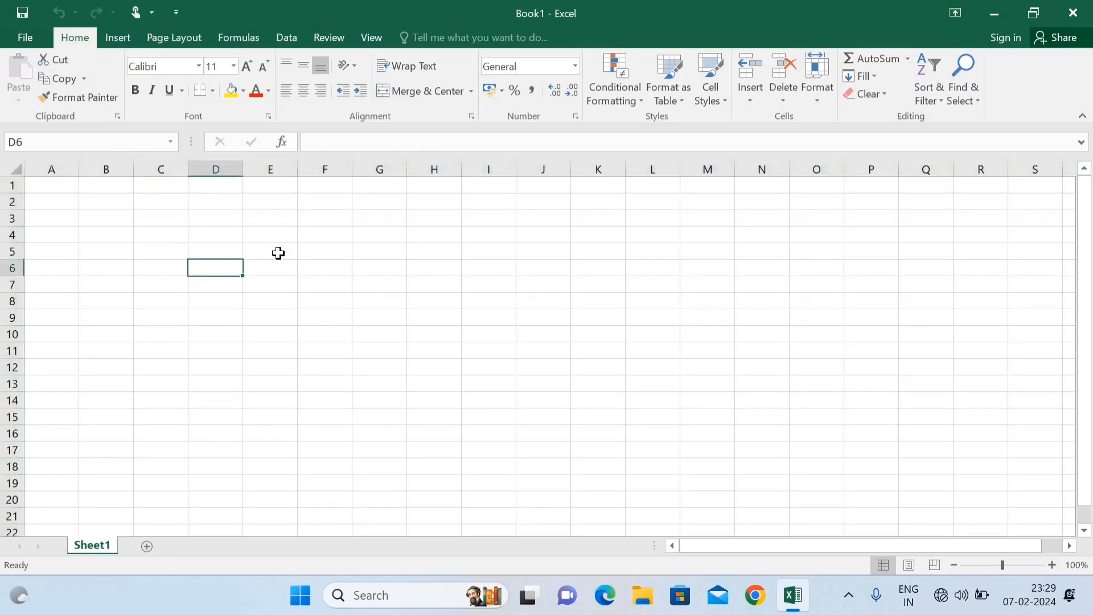
{"action": "left_click", "coordinate": [278, 253]}
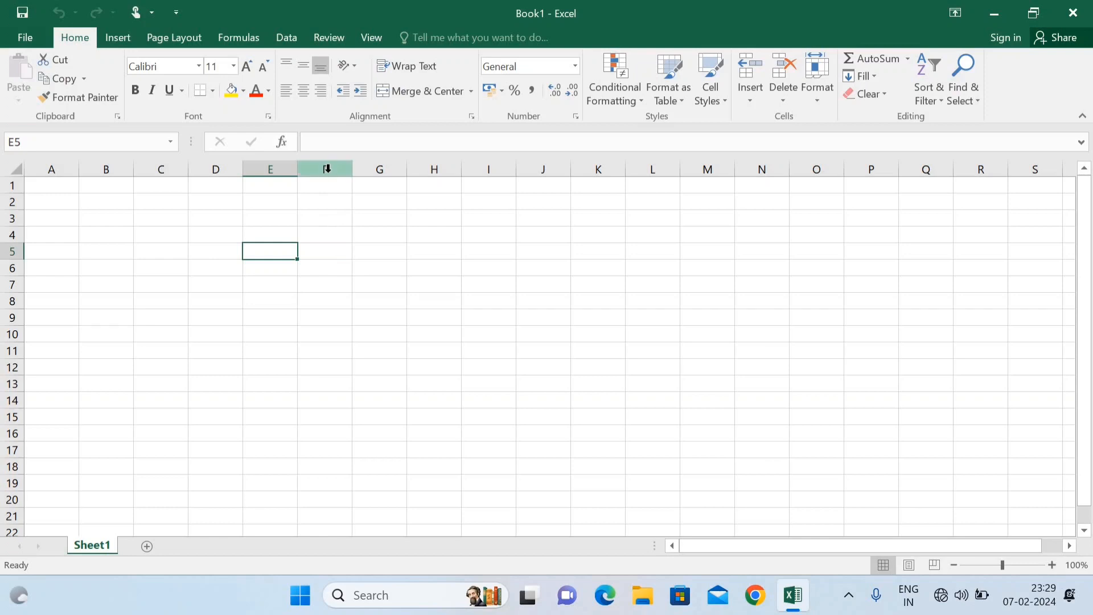
{"action": "left_click", "coordinate": [327, 169]}
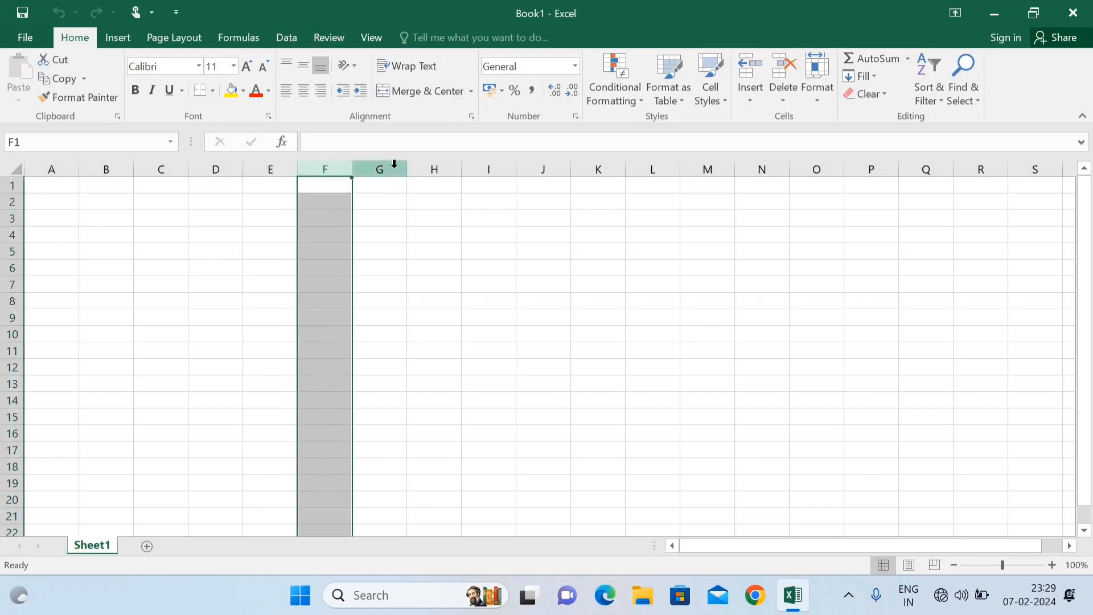
{"action": "left_click", "coordinate": [394, 164]}
{"action": "left_click", "coordinate": [434, 166]}
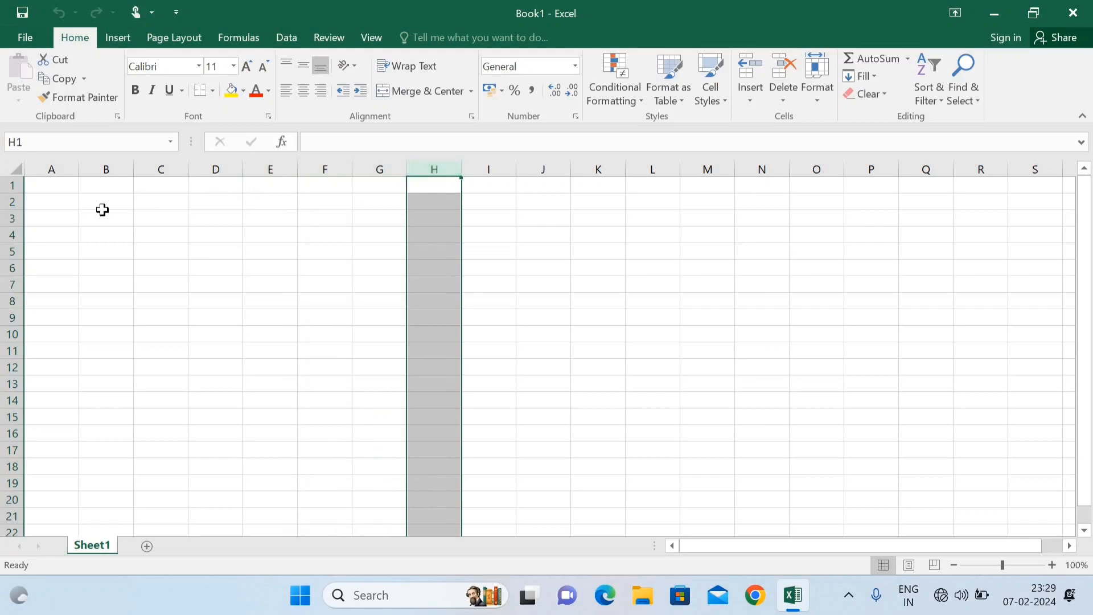
{"action": "left_click", "coordinate": [5, 235]}
{"action": "left_click", "coordinate": [7, 251]}
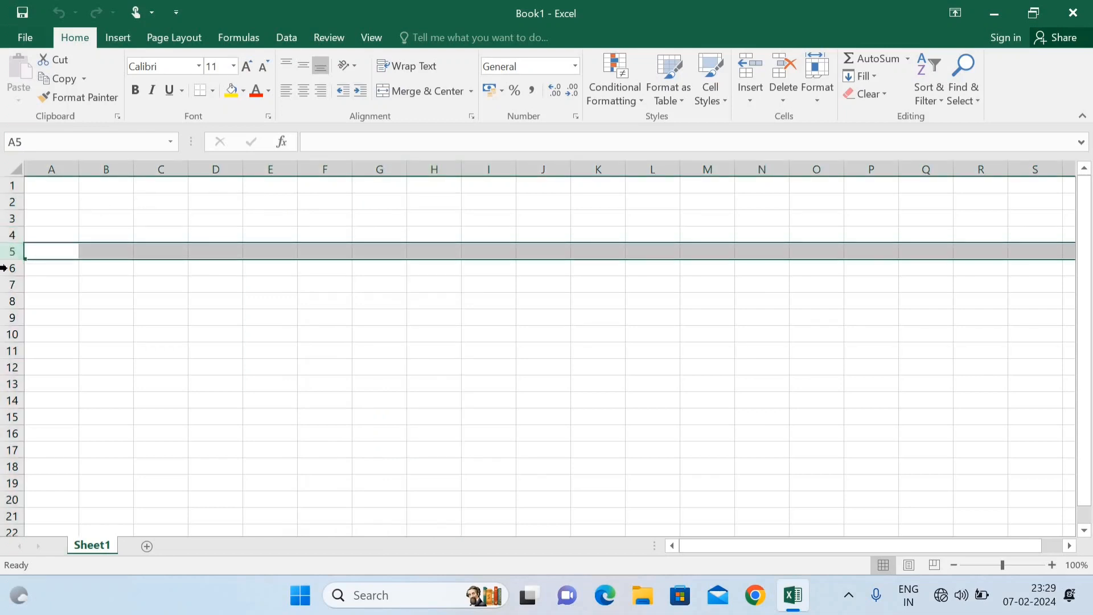
{"action": "left_click", "coordinate": [5, 268]}
{"action": "left_click", "coordinate": [164, 294]}
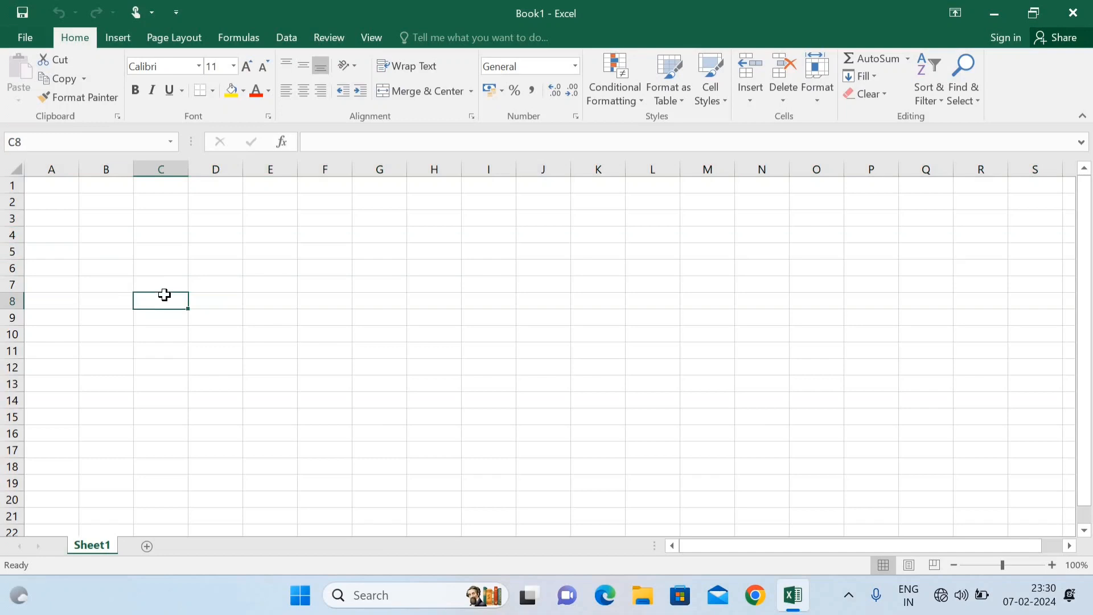
{"action": "key", "text": "ctrl+space"}
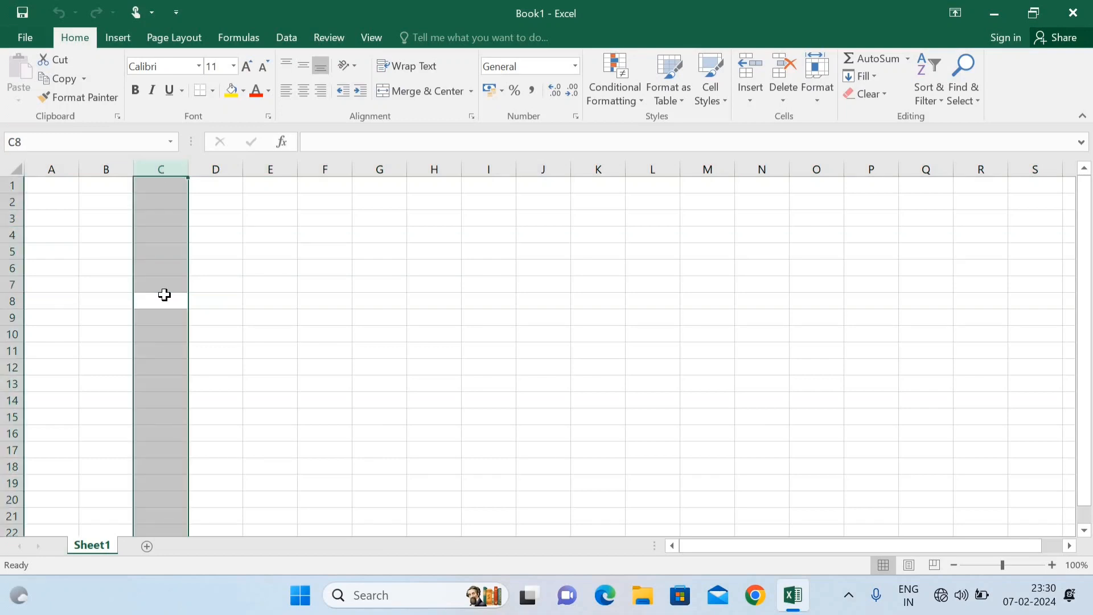
{"action": "left_click", "coordinate": [164, 295]}
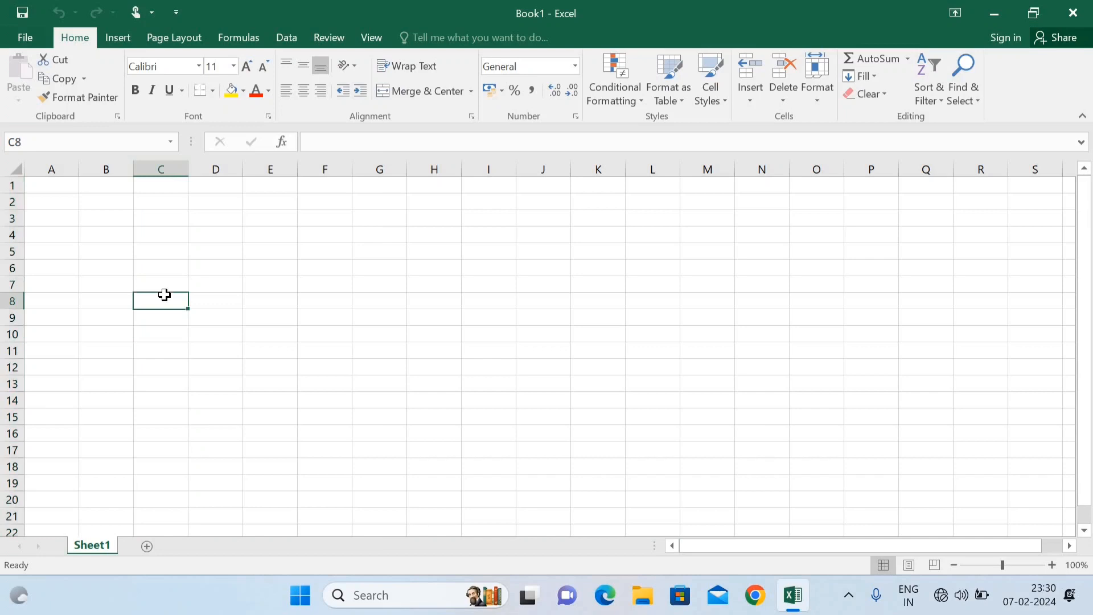
{"action": "key", "text": "shift+space"}
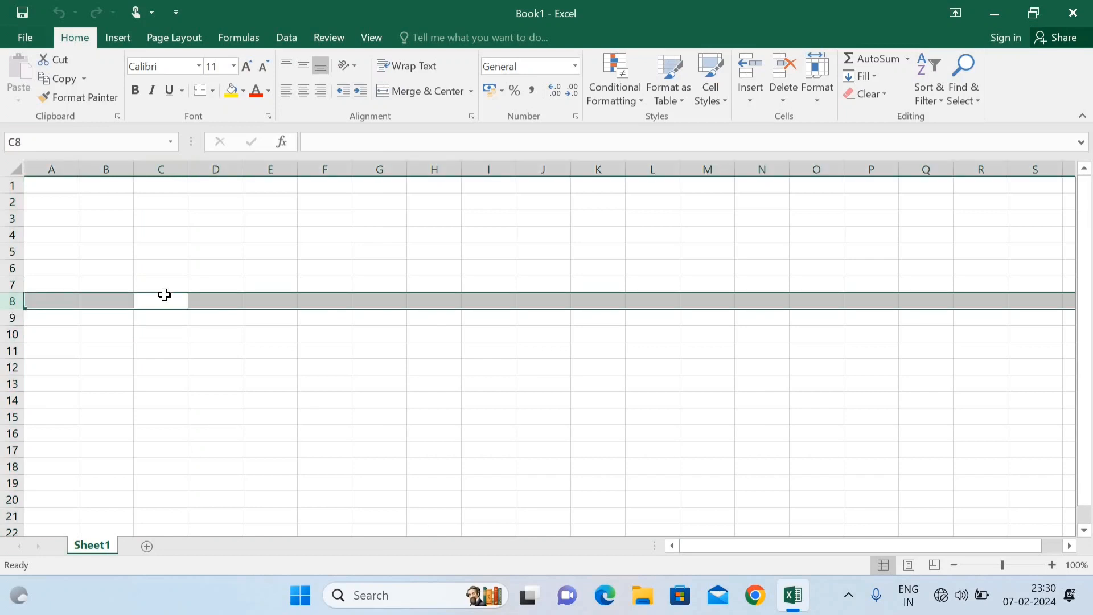
{"action": "left_click", "coordinate": [164, 295]}
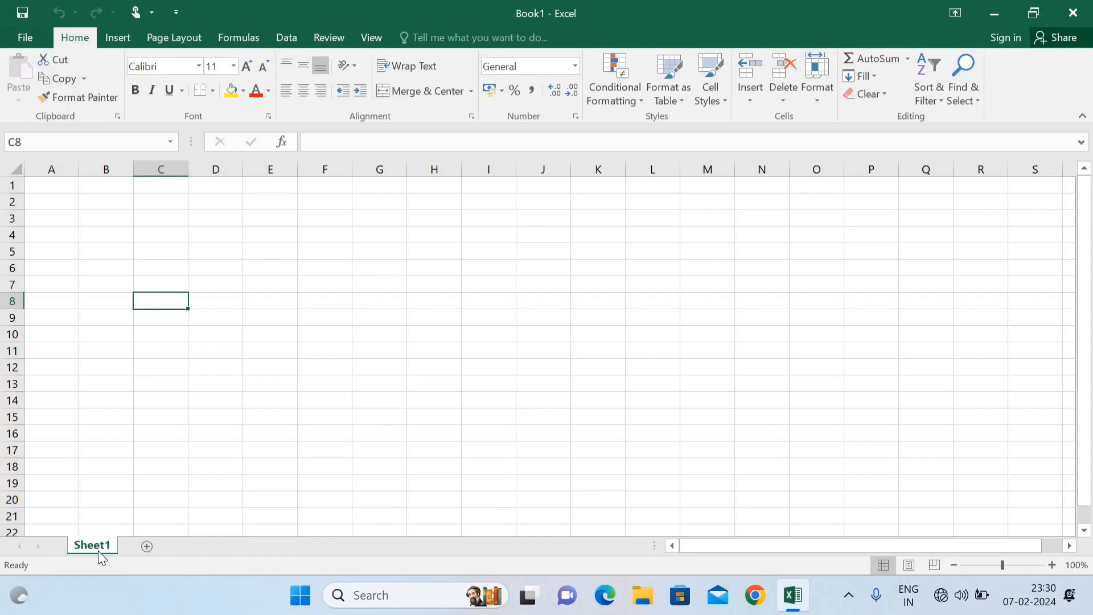
Step: Add four new worksheets, Sheet2, Sheet3, Sheet4 and Sheet5
{"action": "left_click", "coordinate": [147, 546]}
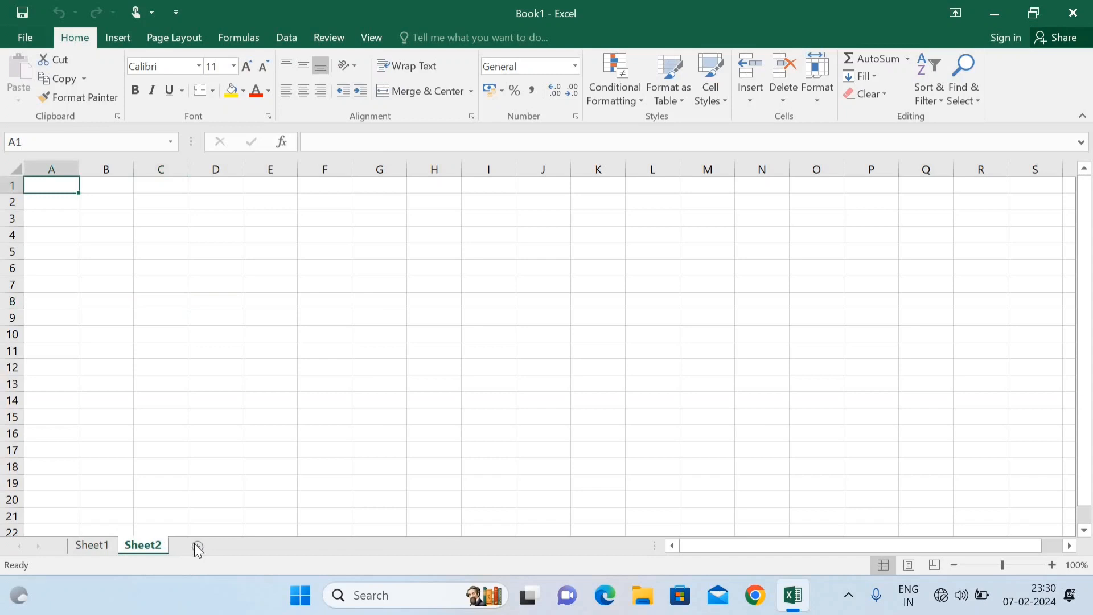
{"action": "left_click", "coordinate": [197, 546]}
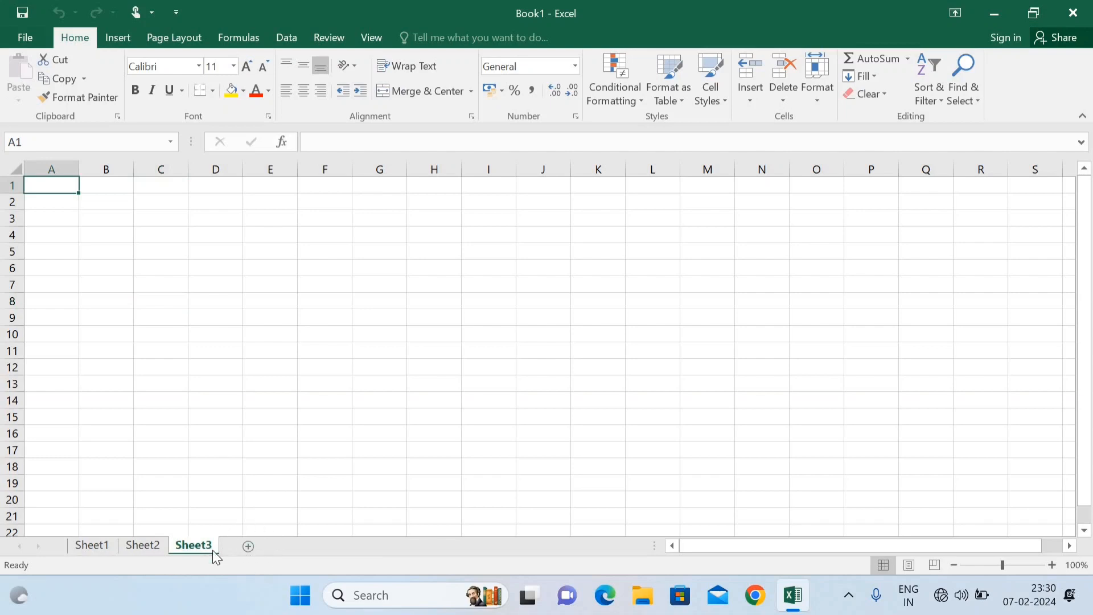
{"action": "left_click", "coordinate": [248, 546]}
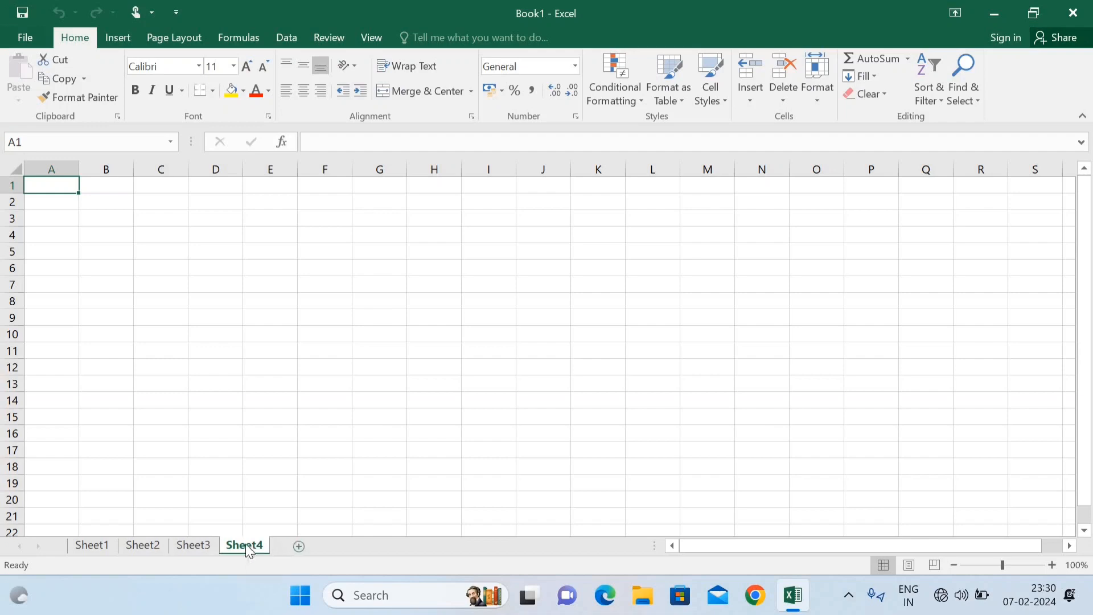
{"action": "left_click", "coordinate": [296, 550]}
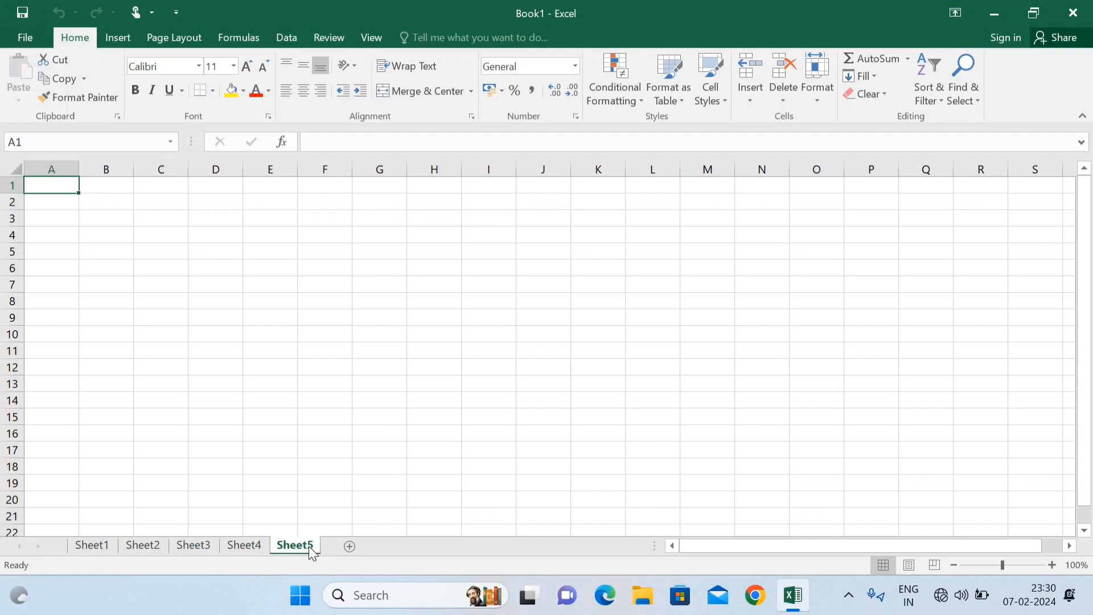
Step: Insert a blank worksheet, Sheet6, in front of Sheet5
{"action": "right_click", "coordinate": [309, 545]}
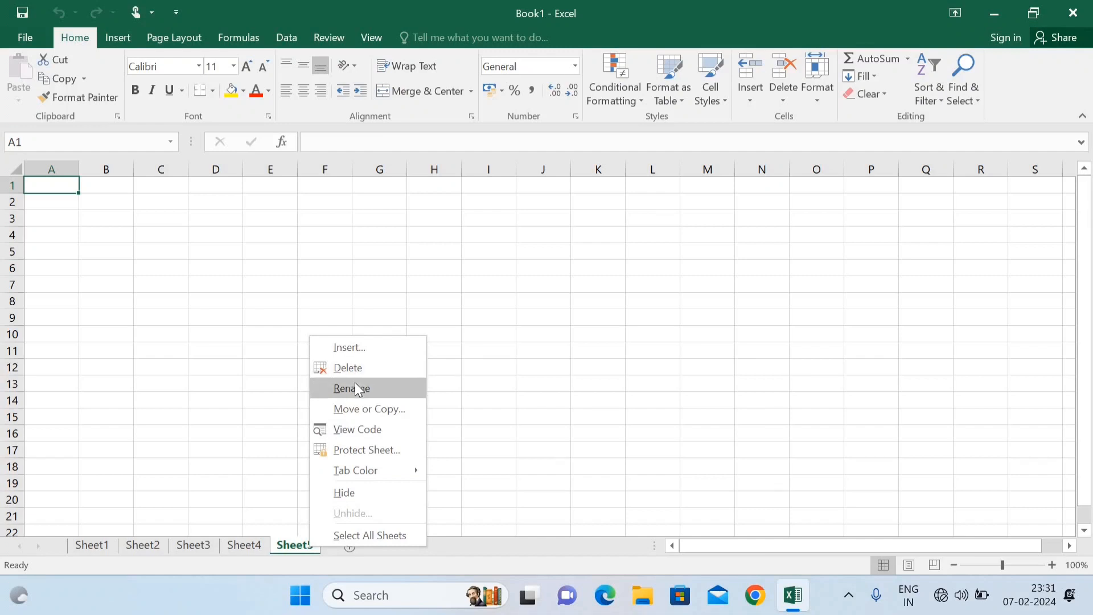
{"action": "left_click", "coordinate": [363, 347]}
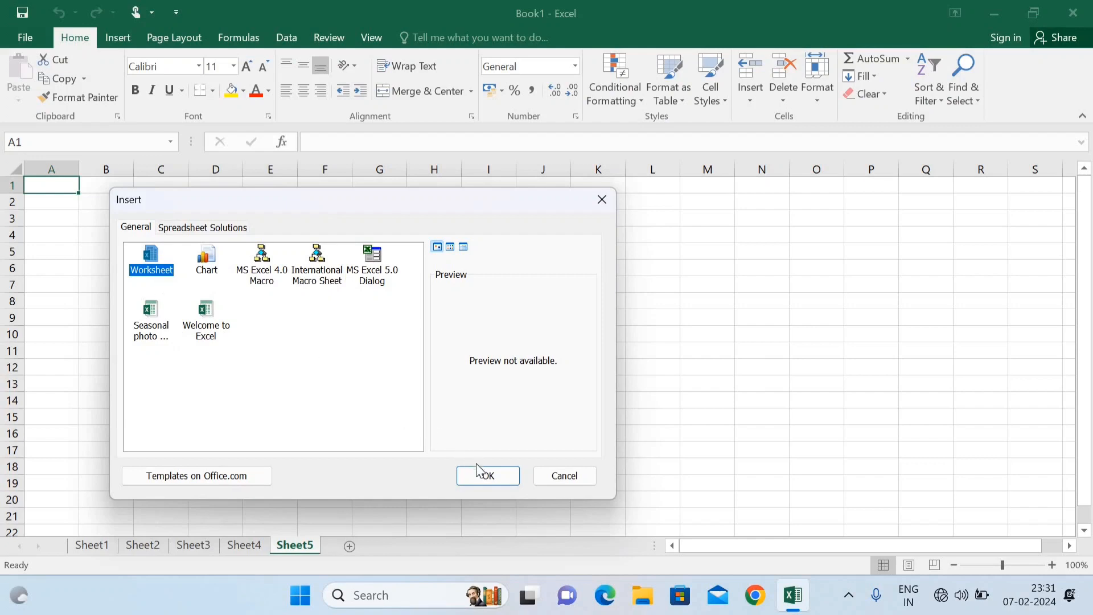
{"action": "left_click", "coordinate": [487, 476]}
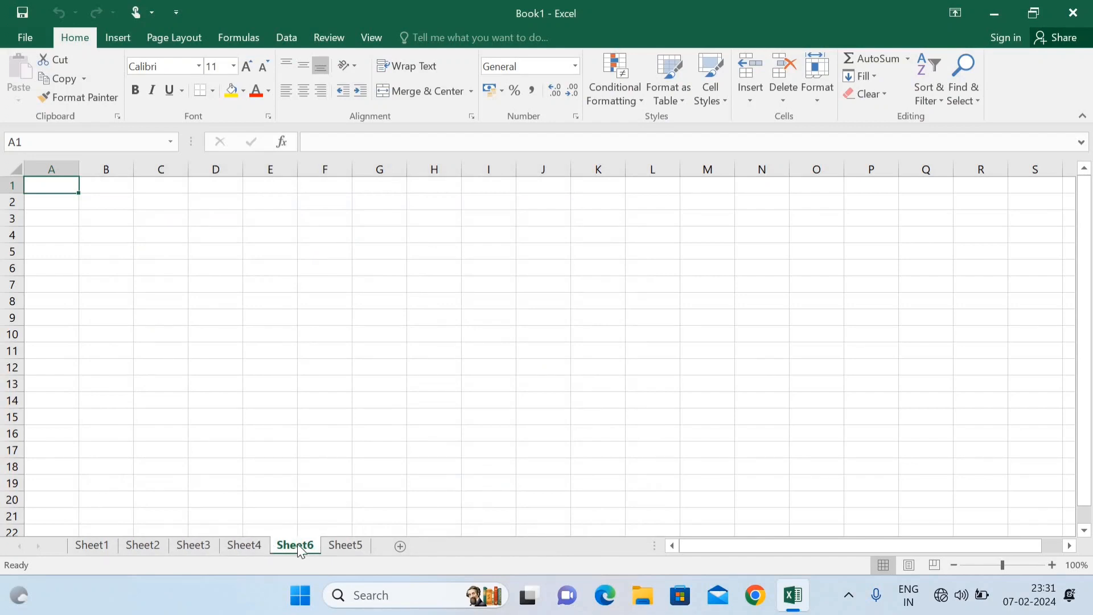
Step: Move Sheet6 after Sheet5, delete it, and add a new Sheet7 at the end
{"action": "mouse_move", "coordinate": [297, 544]}
{"action": "left_mouse_down"}
{"action": "mouse_move", "coordinate": [362, 514]}
{"action": "mouse_move", "coordinate": [381, 527]}
{"action": "left_mouse_up"}
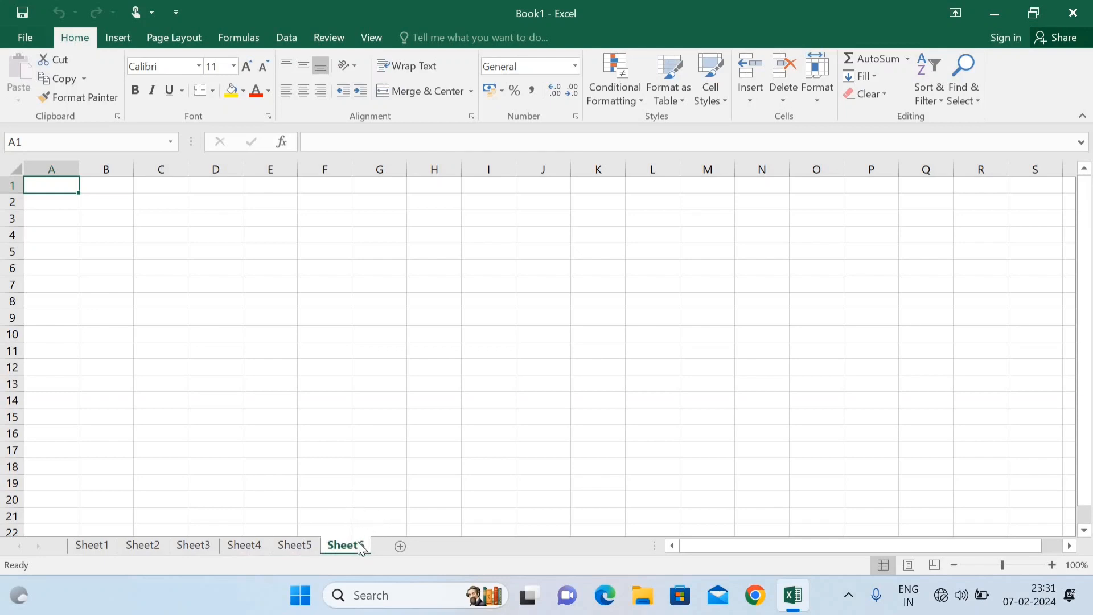
{"action": "right_click", "coordinate": [357, 542]}
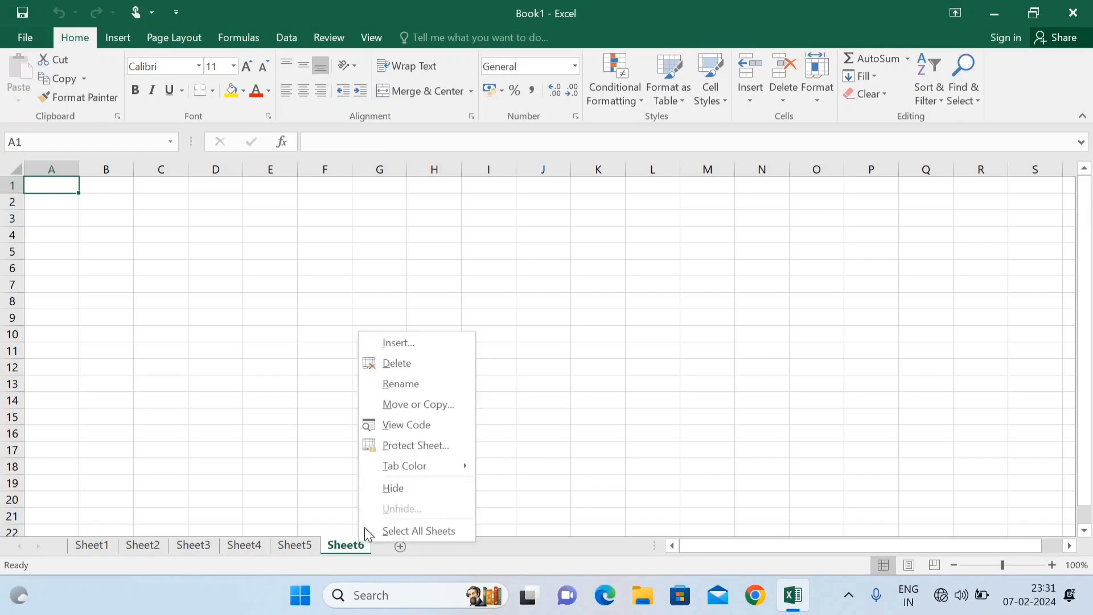
{"action": "left_click", "coordinate": [393, 363]}
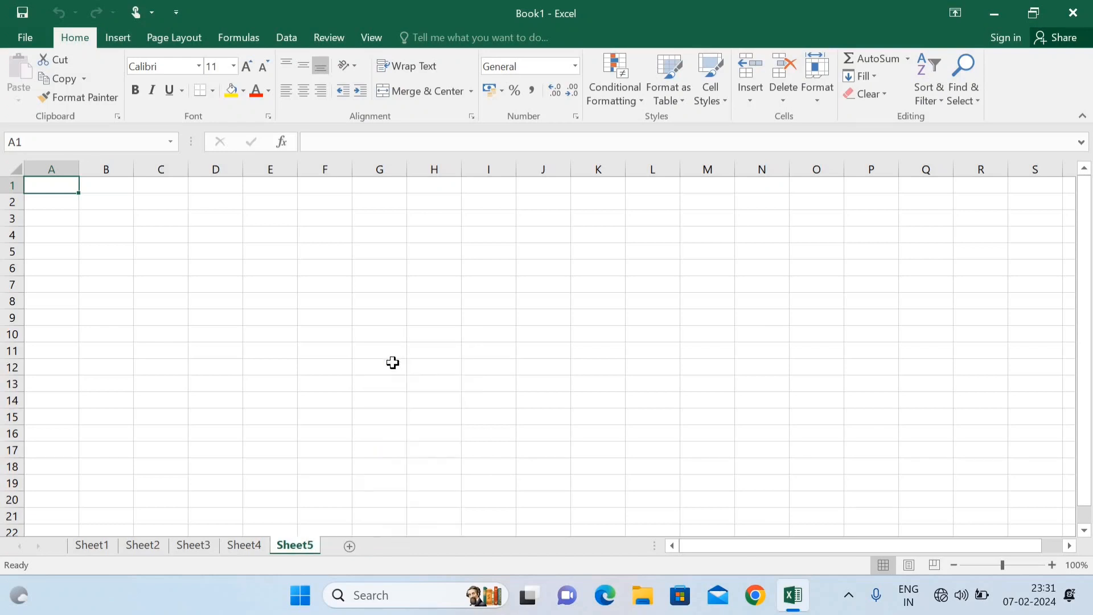
{"action": "left_click", "coordinate": [349, 546]}
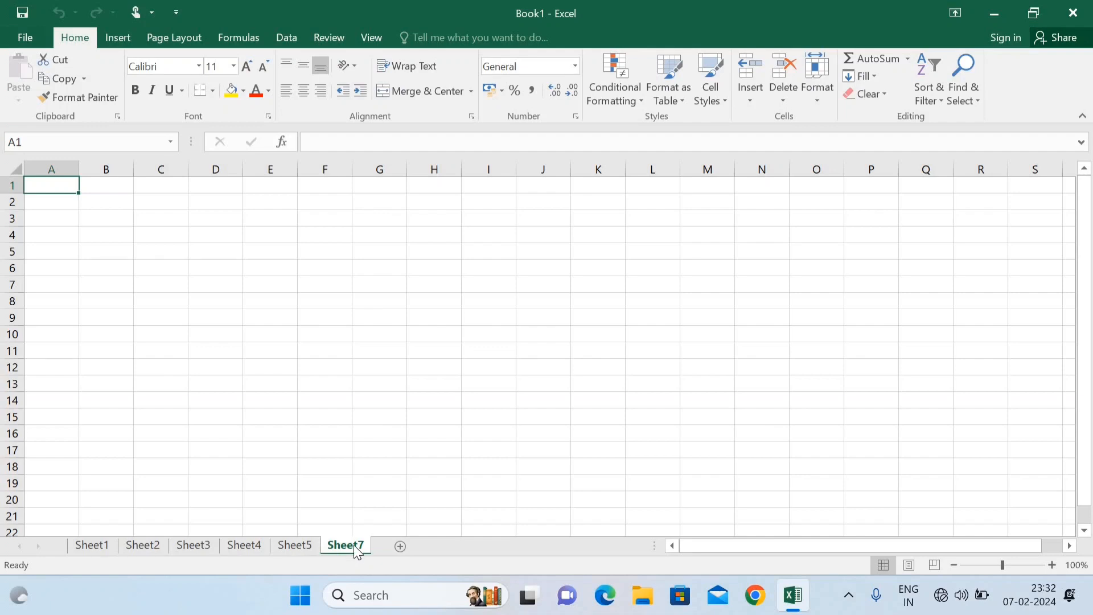
Step: Rename the Sheet7 tab to Sheet6
{"action": "right_click", "coordinate": [354, 545]}
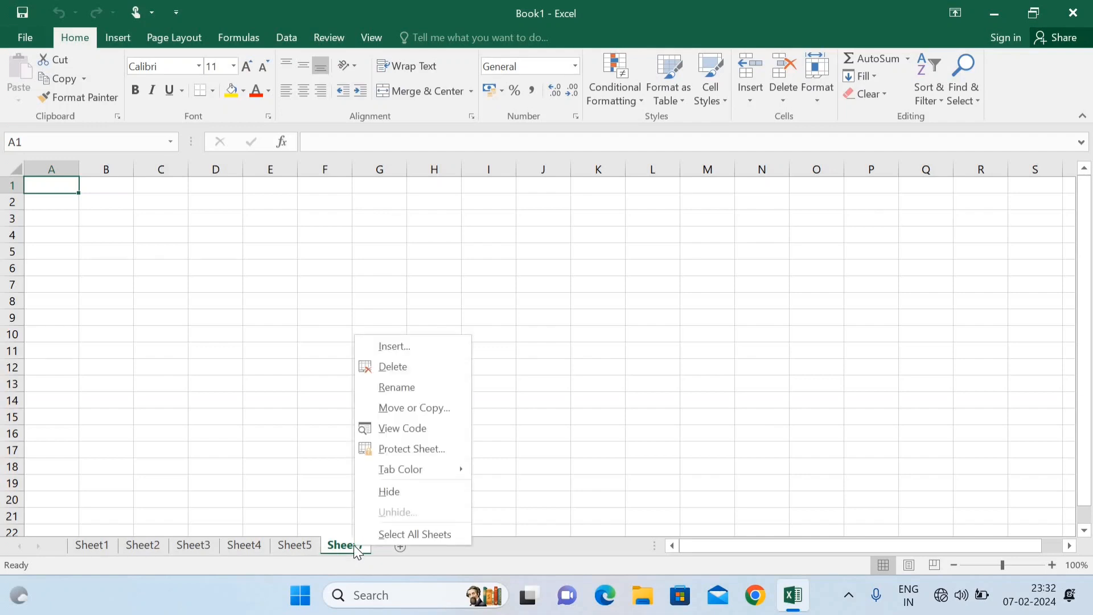
{"action": "left_click", "coordinate": [428, 387]}
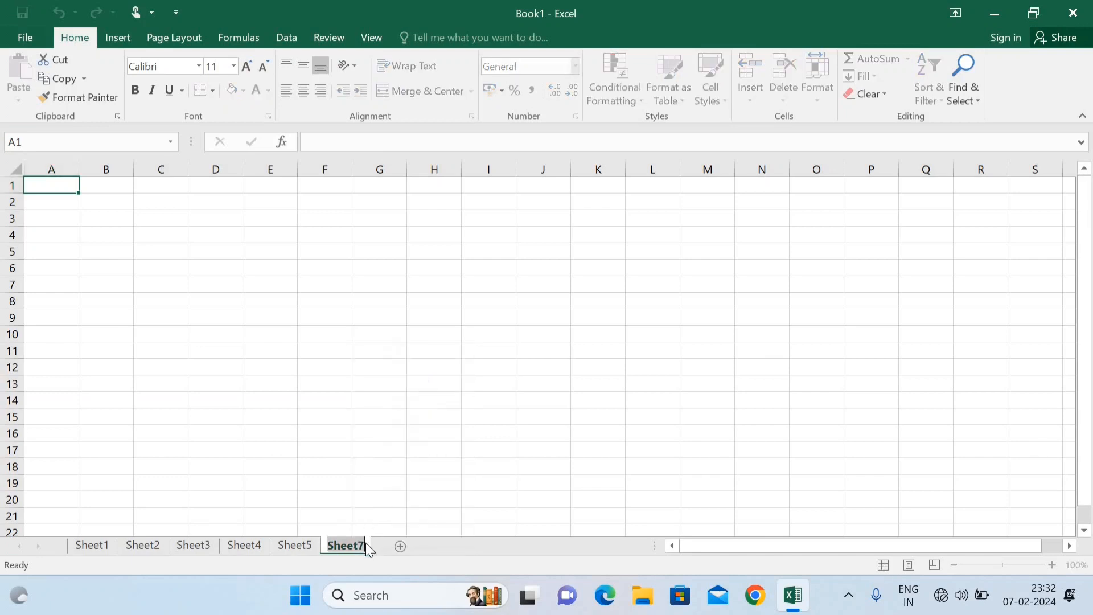
{"action": "key", "text": "Return"}
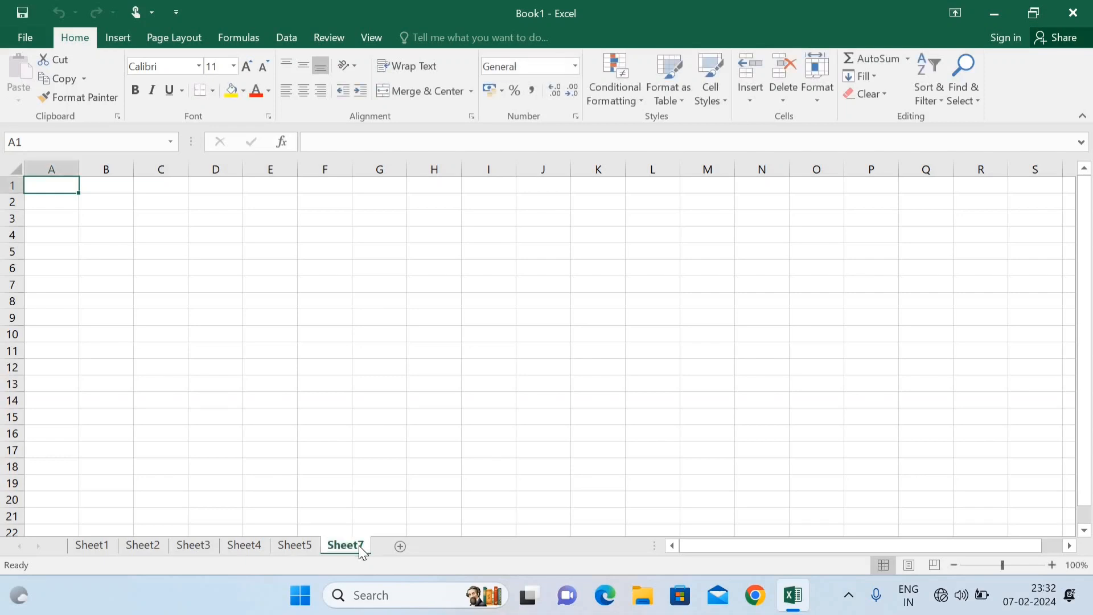
{"action": "right_click", "coordinate": [358, 545]}
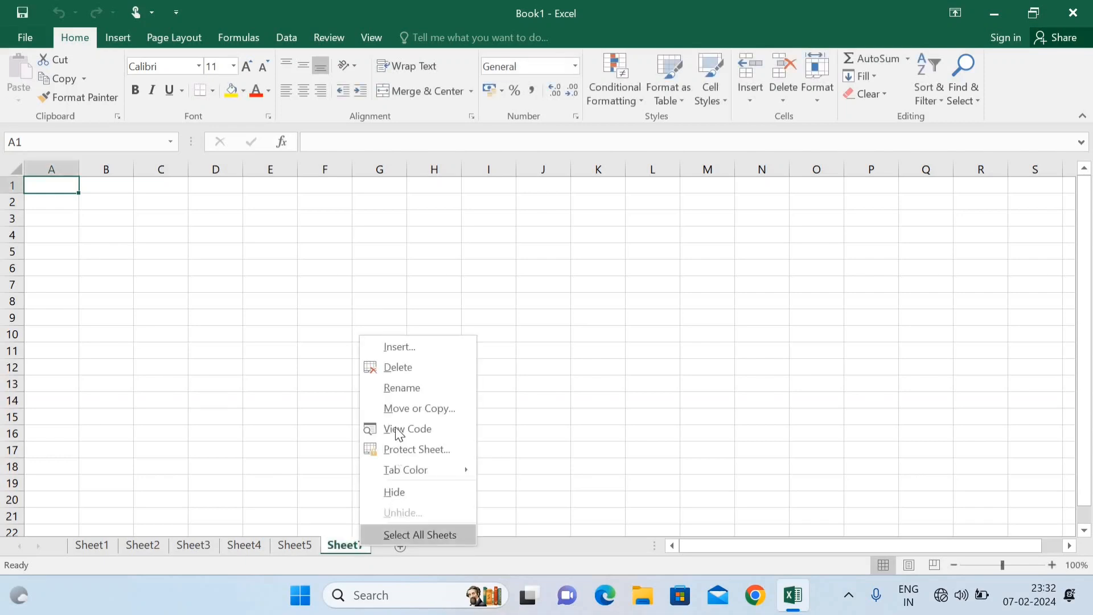
{"action": "left_click", "coordinate": [396, 387]}
{"action": "key", "text": "End"}
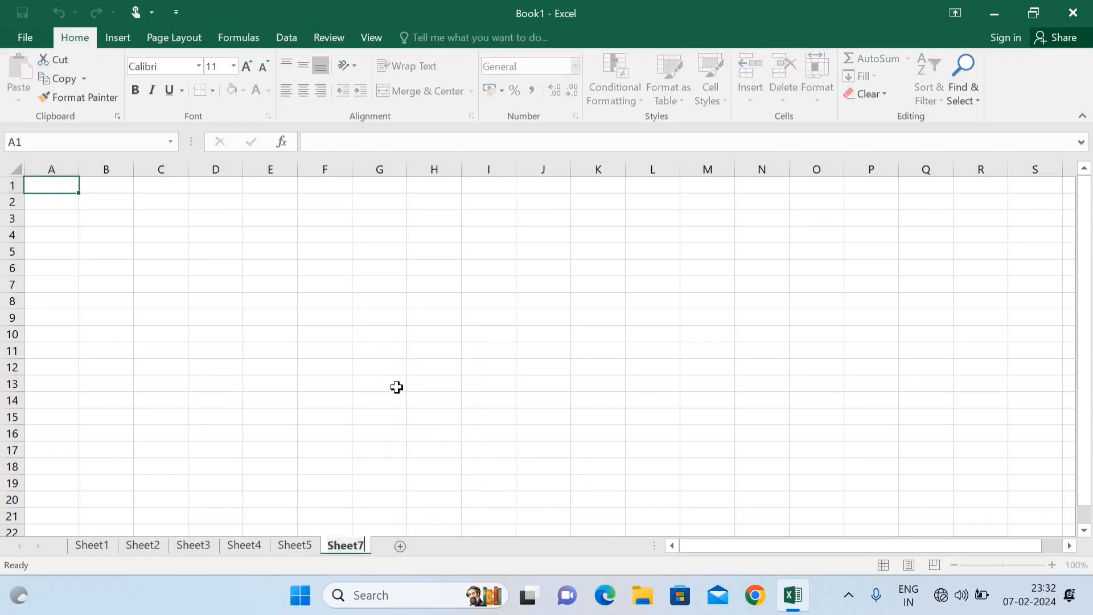
{"action": "key", "text": "BackSpace"}
{"action": "type", "text": "6"}
{"action": "key", "text": "Return"}
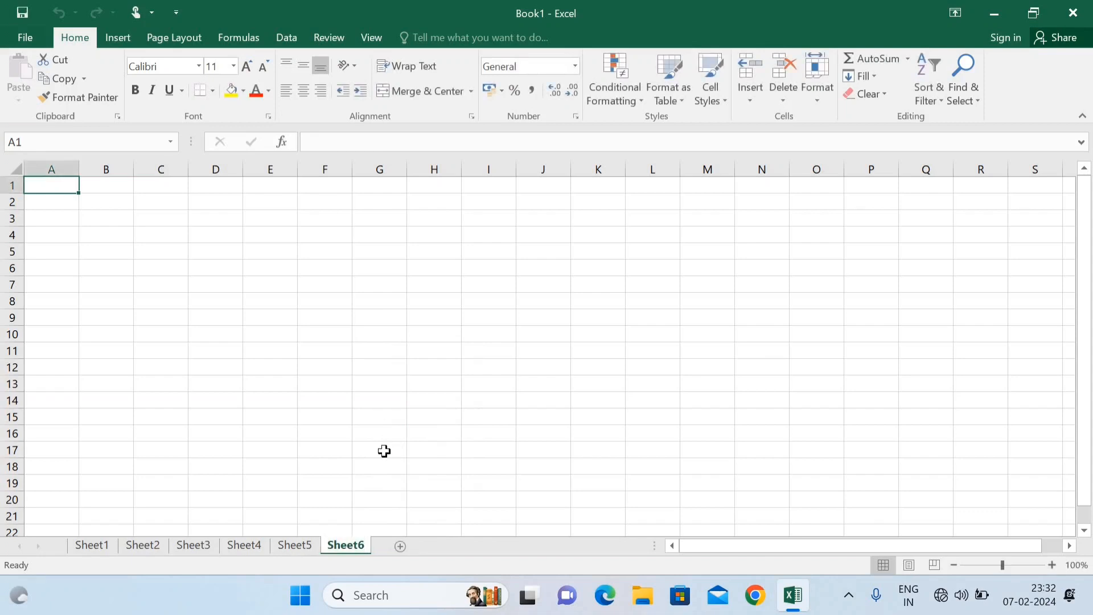
Step: Rename the Sheet6 tab to Ram
{"action": "right_click", "coordinate": [359, 551]}
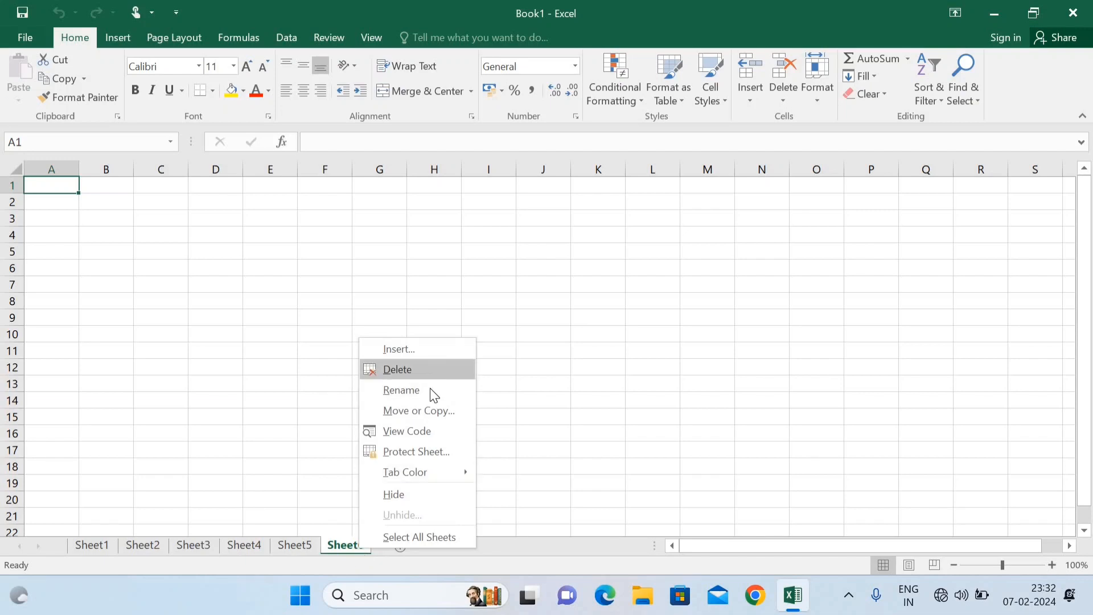
{"action": "left_click", "coordinate": [401, 391]}
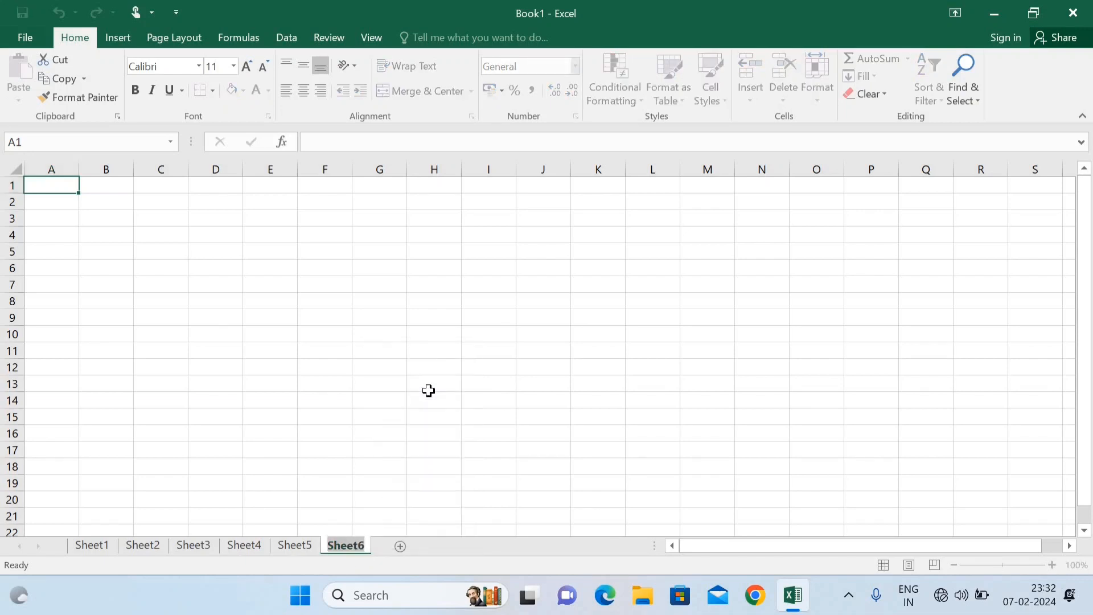
{"action": "type", "text": "R"}
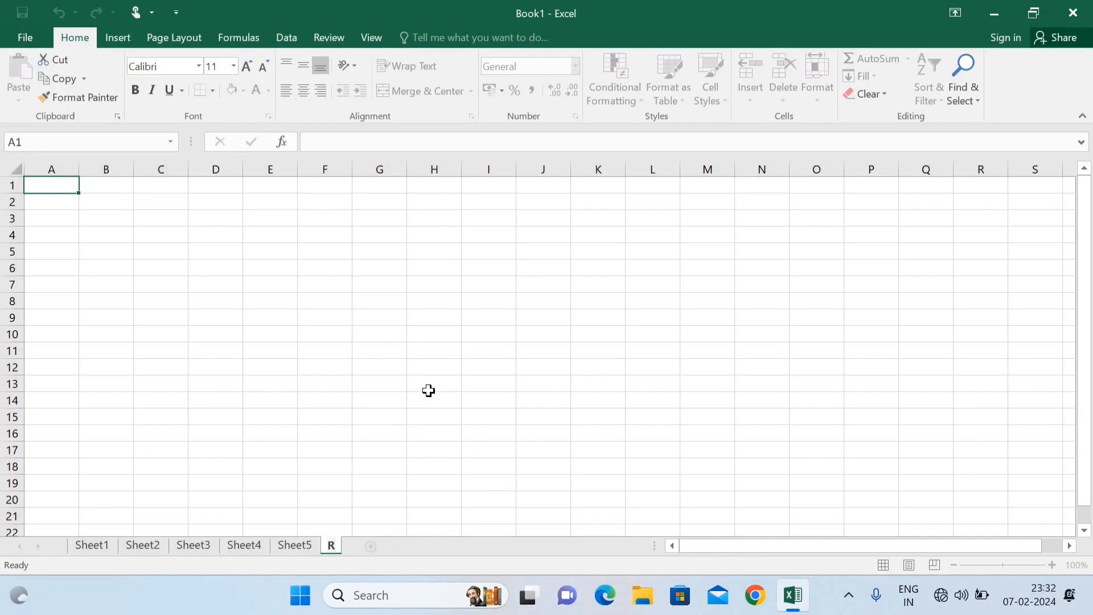
{"action": "type", "text": "am"}
{"action": "left_click", "coordinate": [423, 422]}
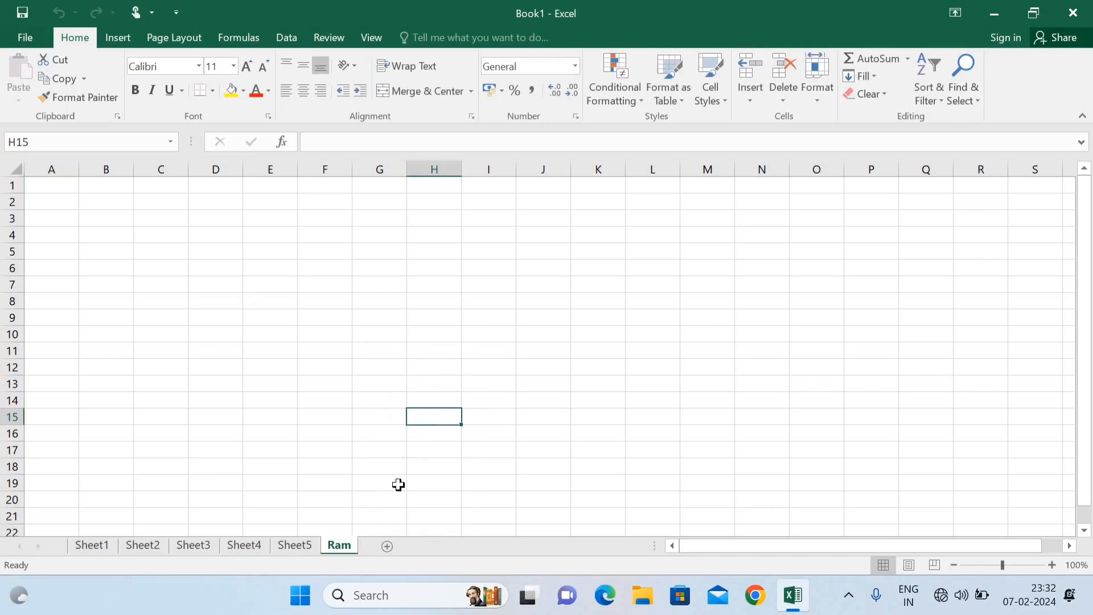
Step: Drag the Ram tab to the front of the workbook, before Sheet1
{"action": "right_click", "coordinate": [346, 548]}
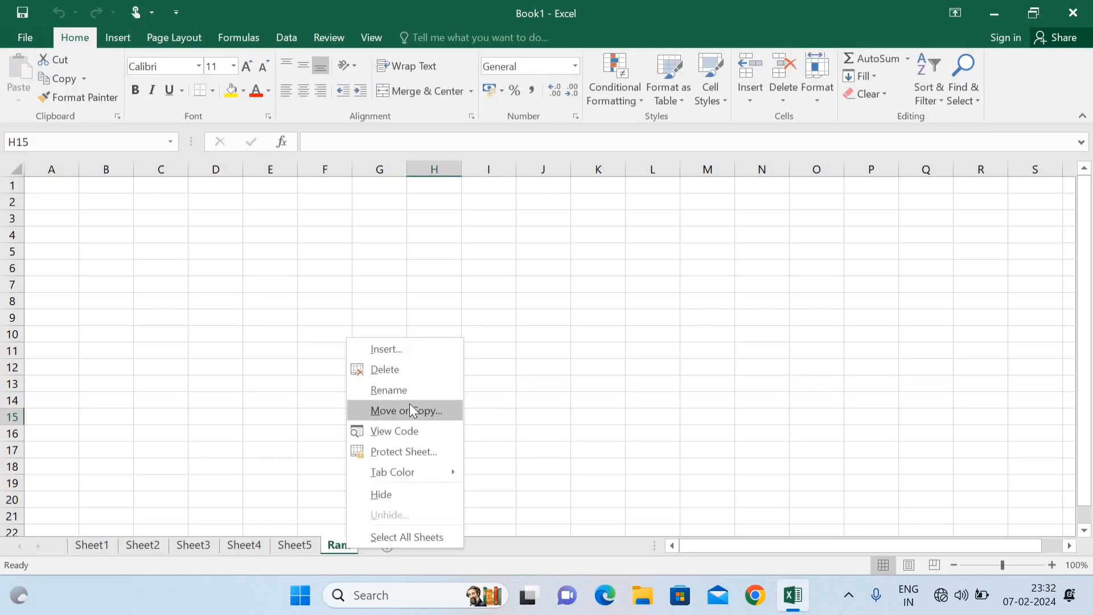
{"action": "left_click", "coordinate": [285, 504]}
{"action": "left_click_drag", "start_coordinate": [336, 546], "coordinate": [69, 530]}
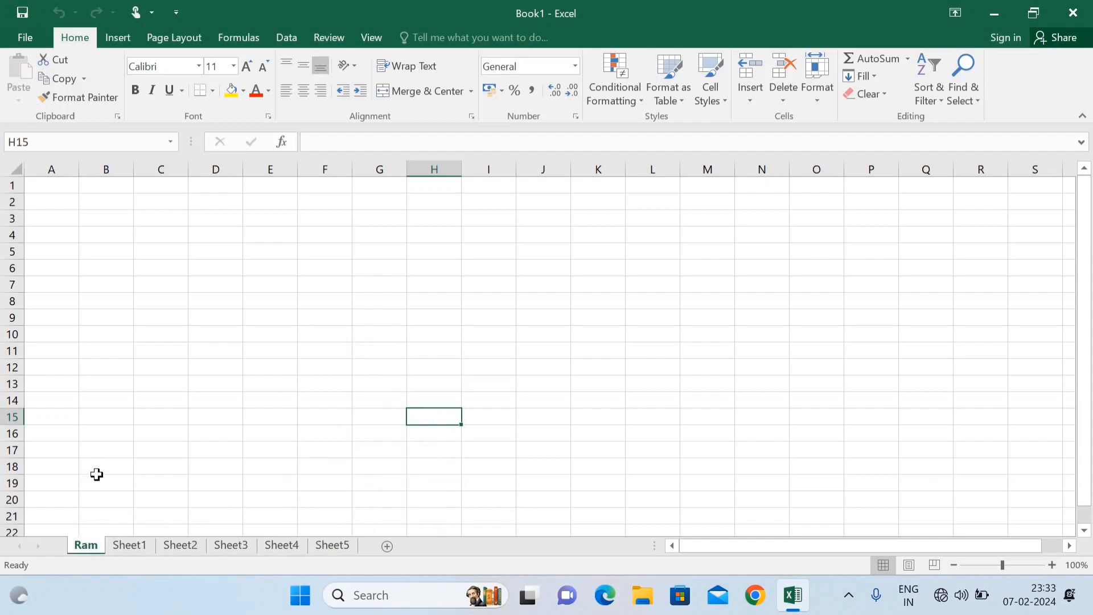
Step: Use Move or Copy with Create a copy and (move to end) to duplicate Ram as Ram (2)
{"action": "right_click", "coordinate": [88, 547]}
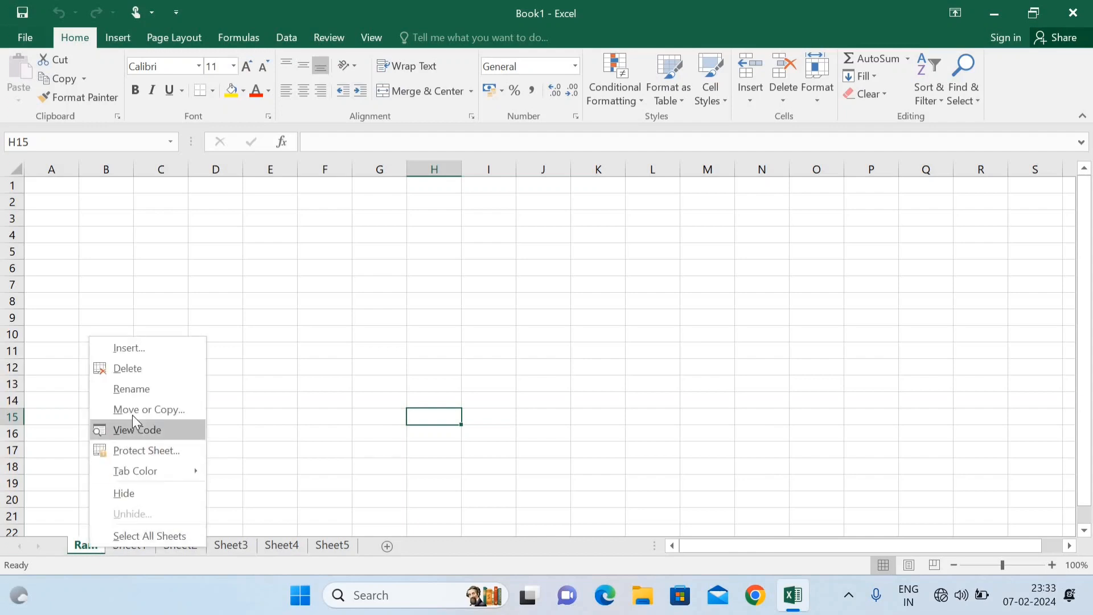
{"action": "left_click", "coordinate": [132, 414]}
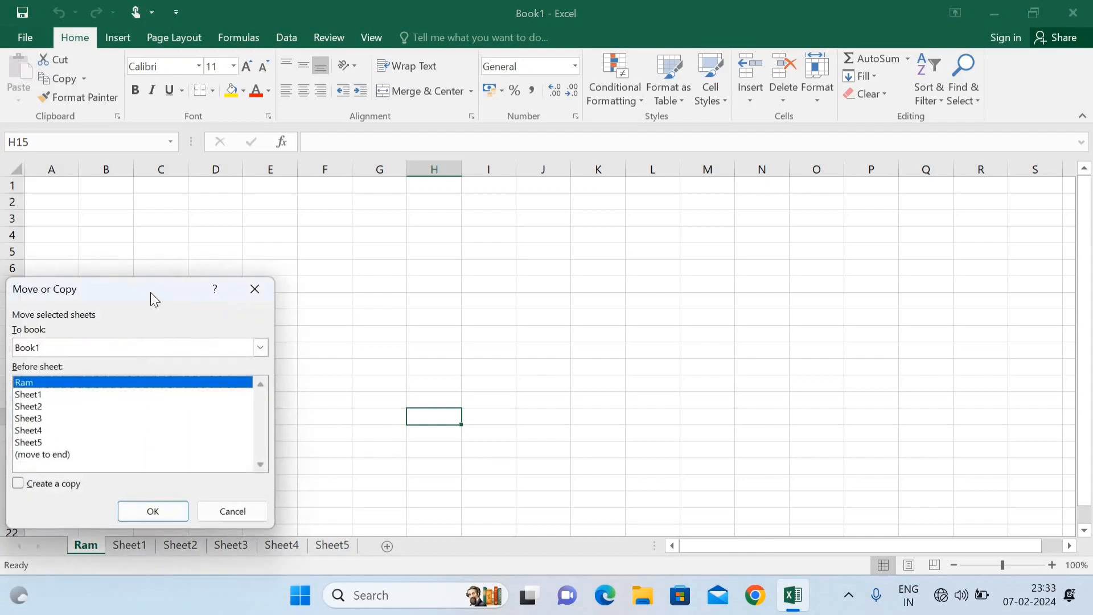
{"action": "left_click_drag", "start_coordinate": [148, 288], "coordinate": [259, 224]}
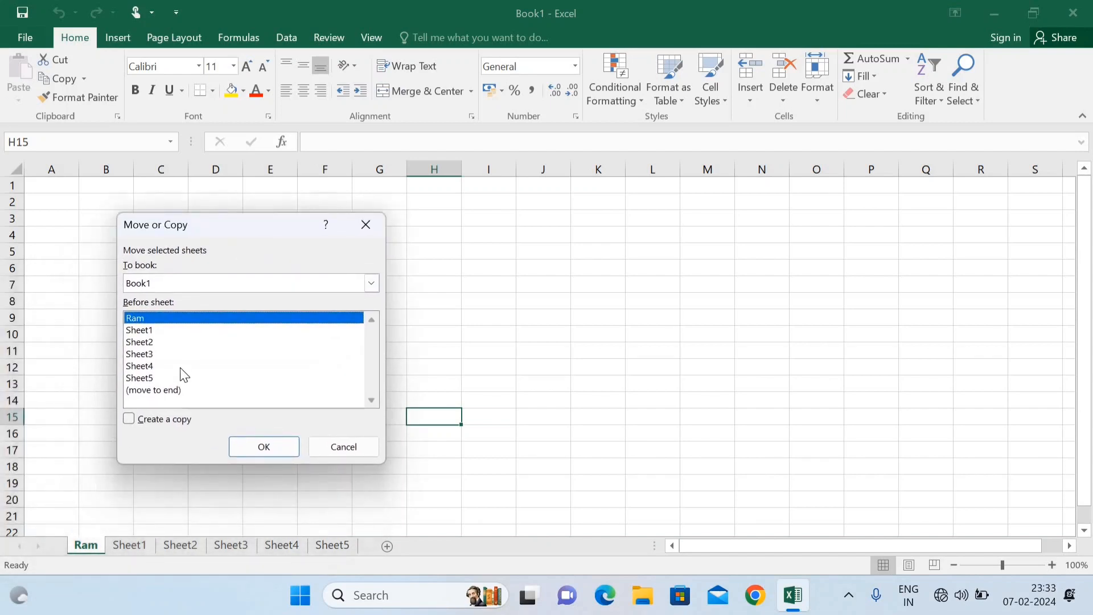
{"action": "left_click", "coordinate": [131, 421]}
{"action": "left_click", "coordinate": [166, 392]}
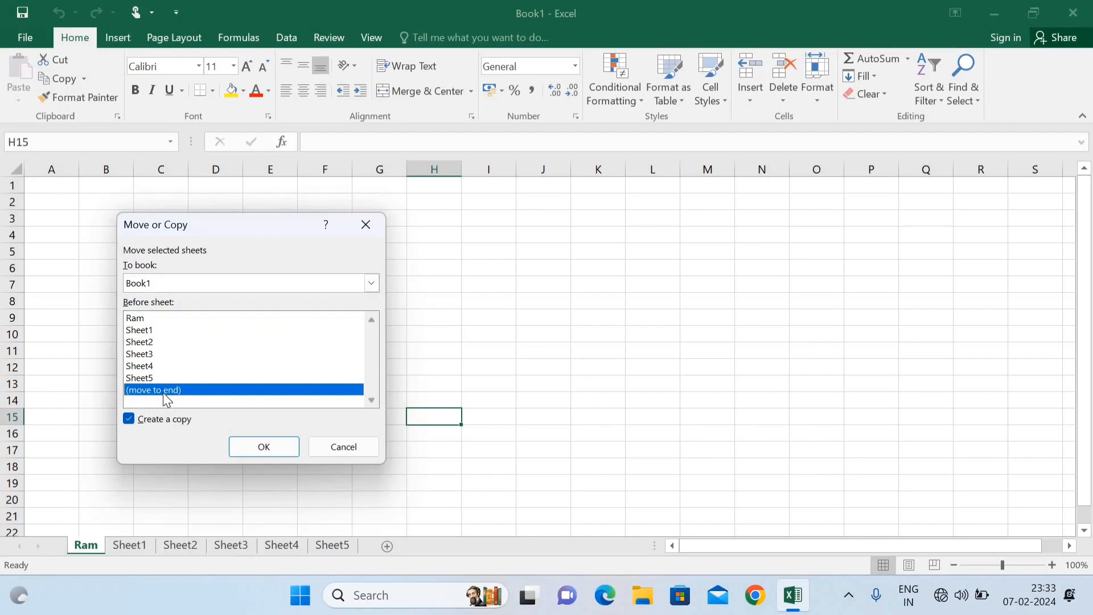
{"action": "left_click", "coordinate": [143, 332]}
{"action": "left_click", "coordinate": [144, 343]}
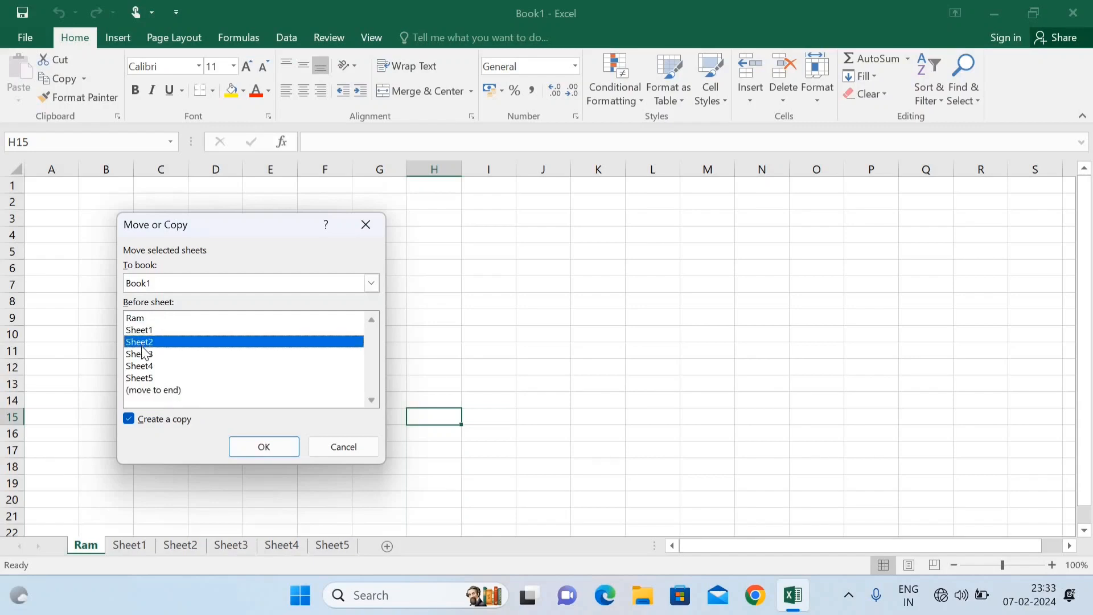
{"action": "left_click", "coordinate": [142, 355]}
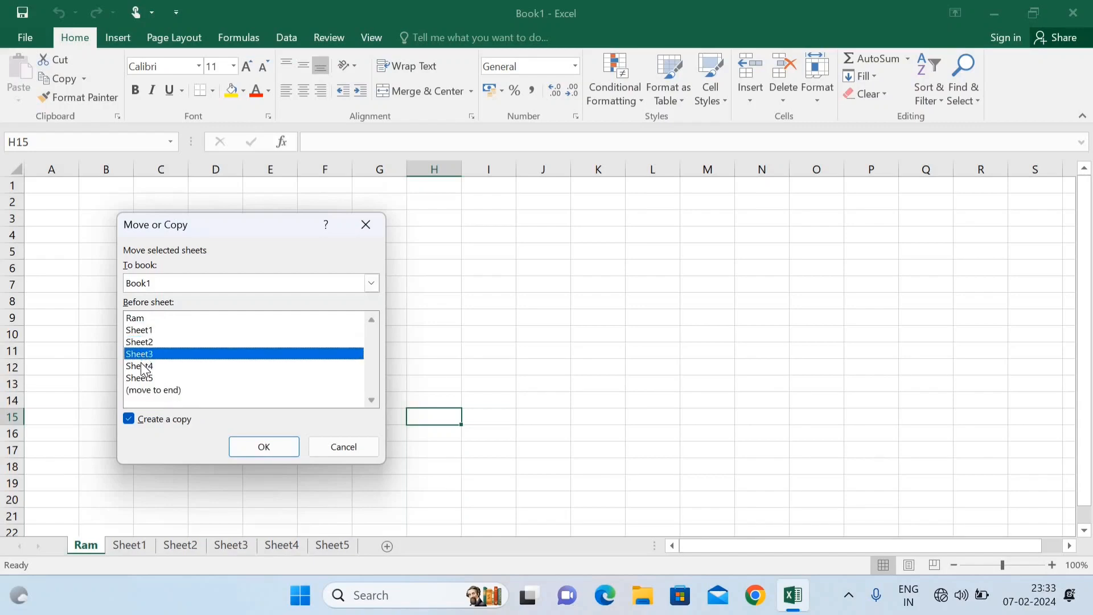
{"action": "left_click", "coordinate": [142, 367]}
{"action": "left_click", "coordinate": [139, 378]}
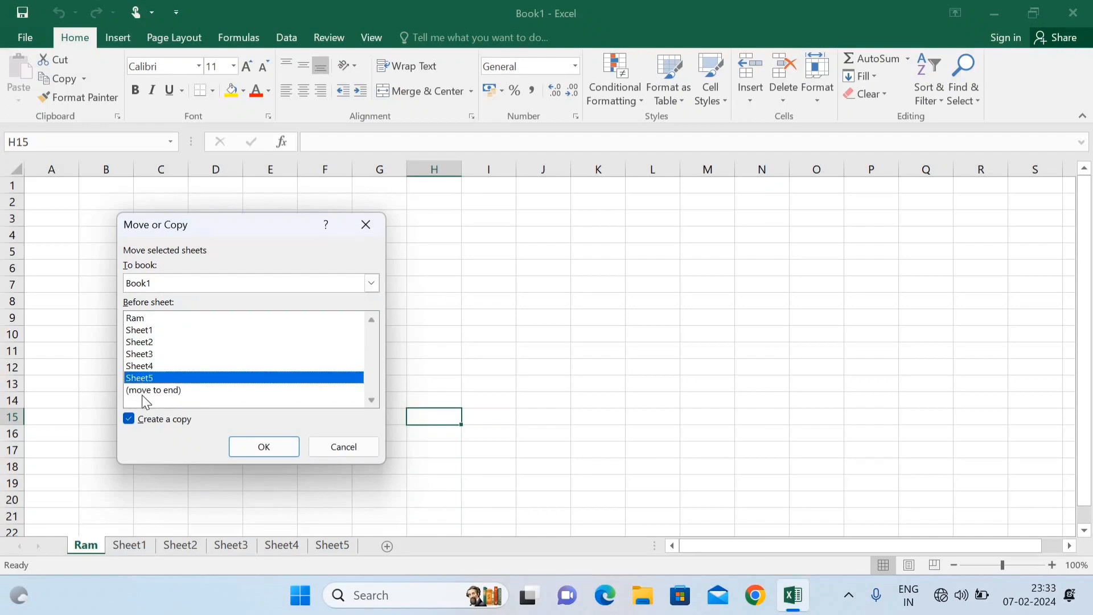
{"action": "left_click", "coordinate": [142, 392]}
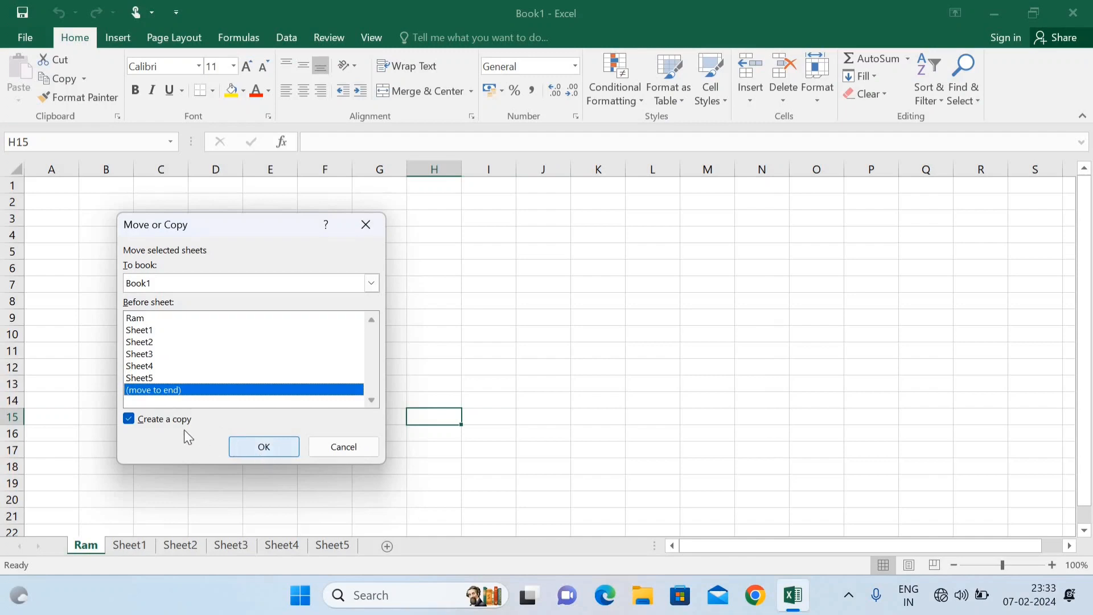
{"action": "left_click", "coordinate": [270, 450]}
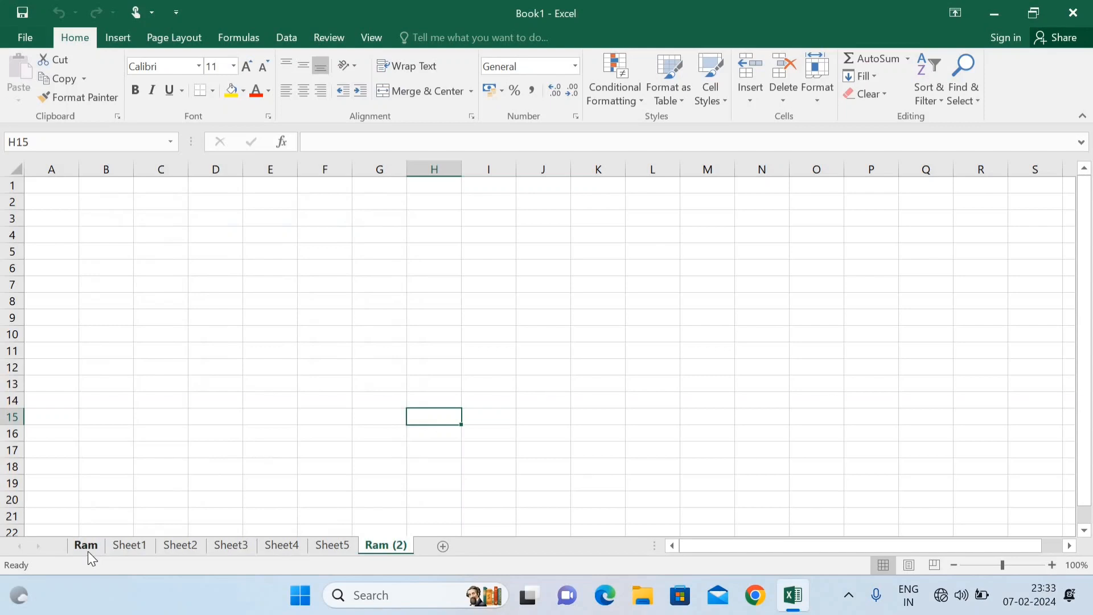
Step: On the Ram sheet, enter a person's full name in cell A2
{"action": "right_click", "coordinate": [384, 545]}
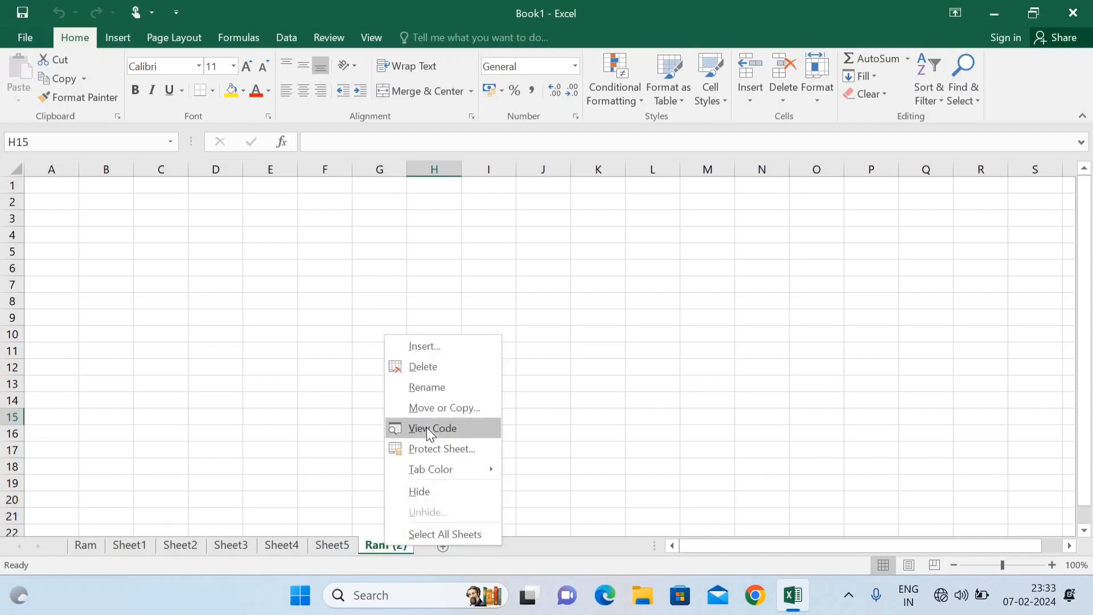
{"action": "left_click", "coordinate": [324, 413]}
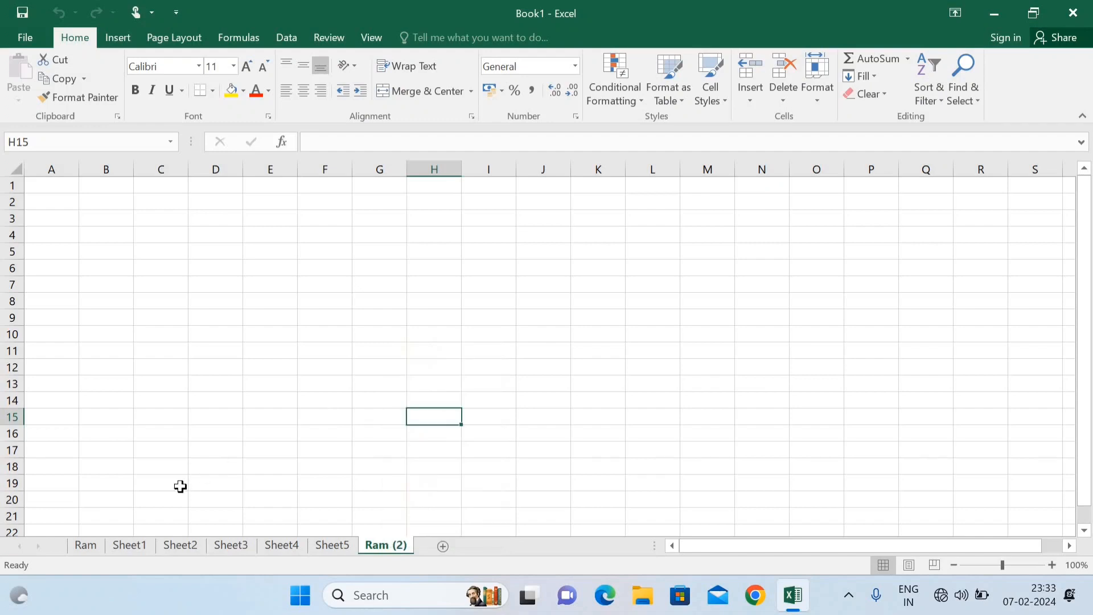
{"action": "left_click", "coordinate": [94, 545]}
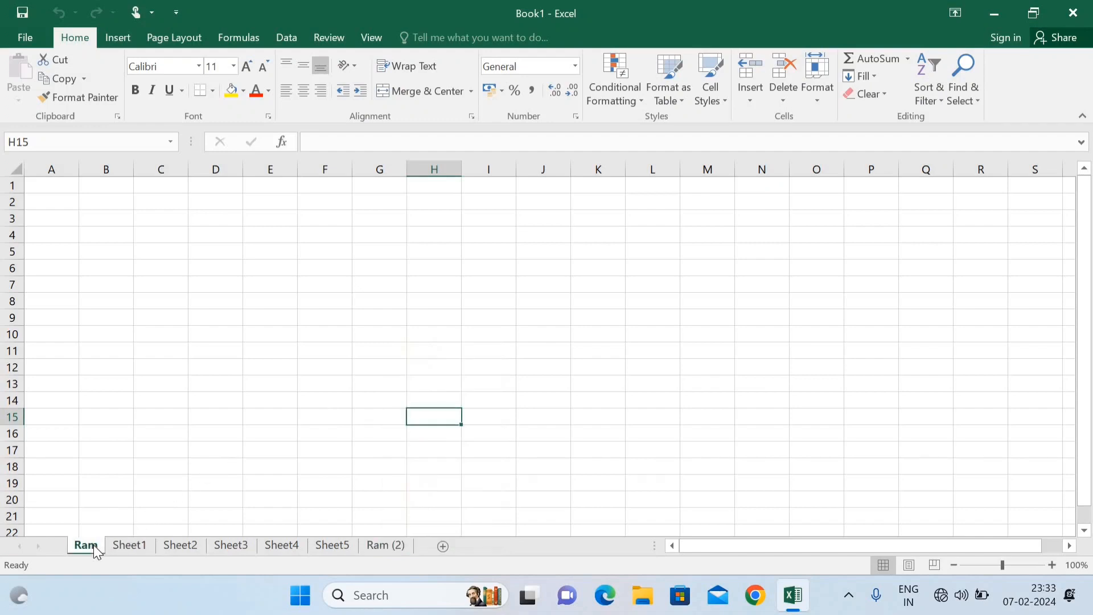
{"action": "left_click", "coordinate": [56, 208]}
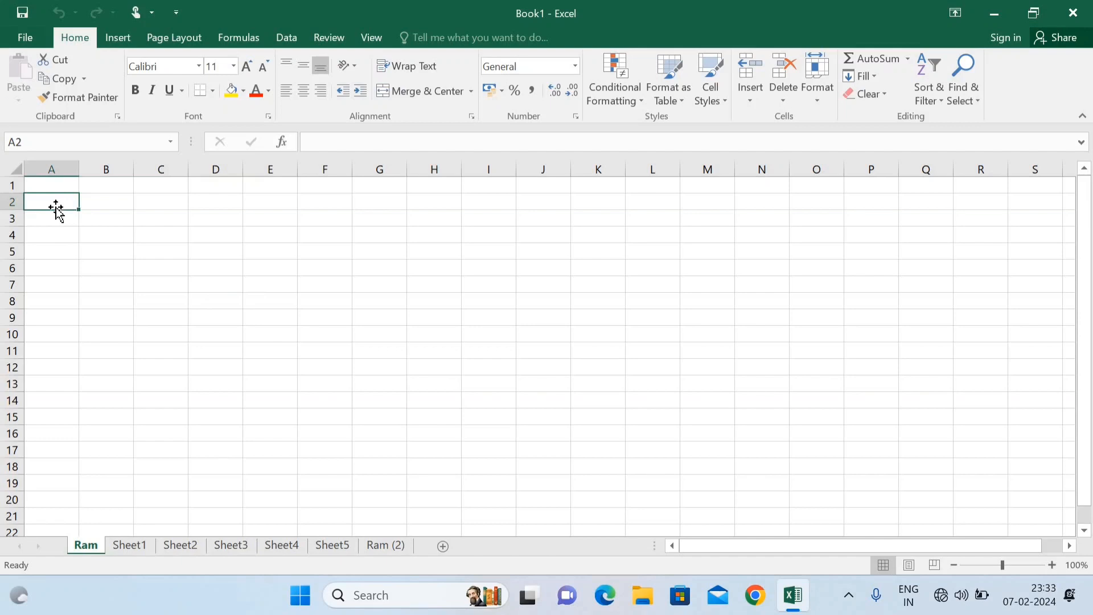
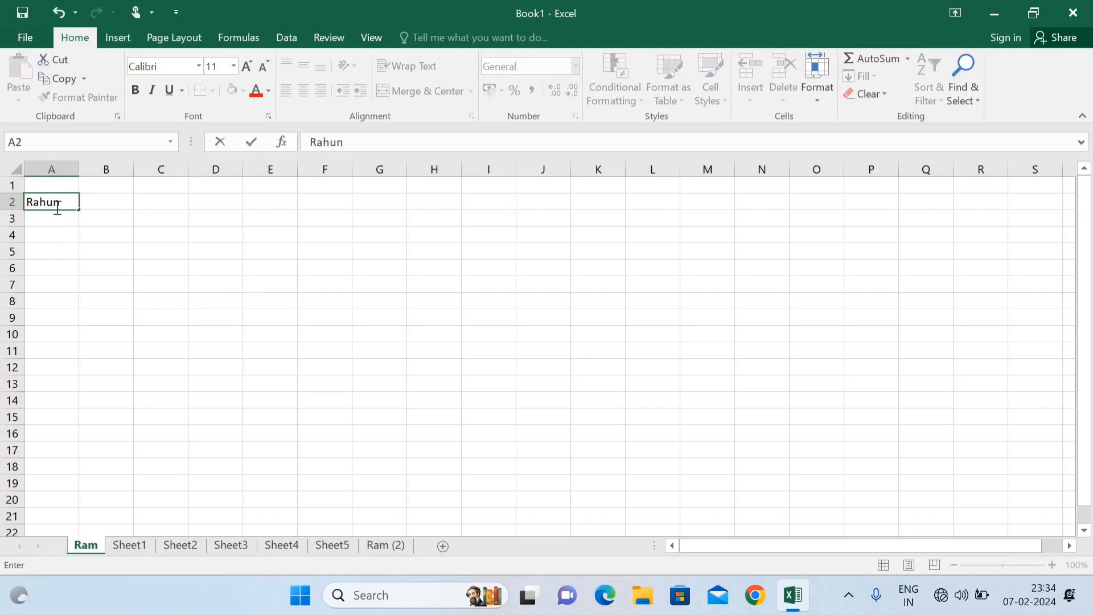
{"action": "key", "text": "Return"}
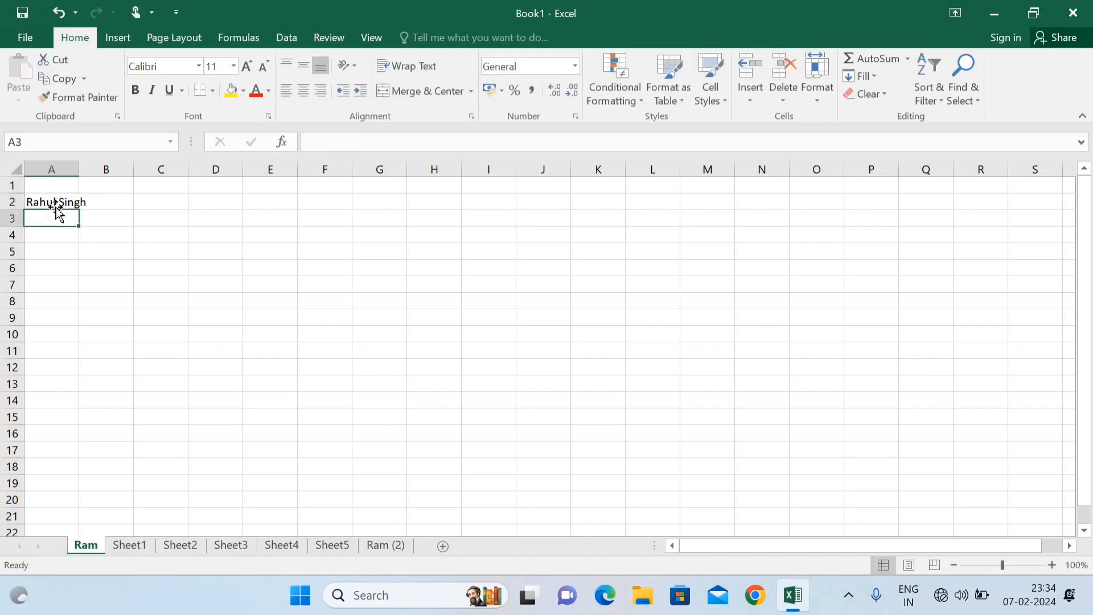
Step: Enter a first name in B2, auto-fit column A, then show Ram (2)
{"action": "left_click", "coordinate": [98, 200]}
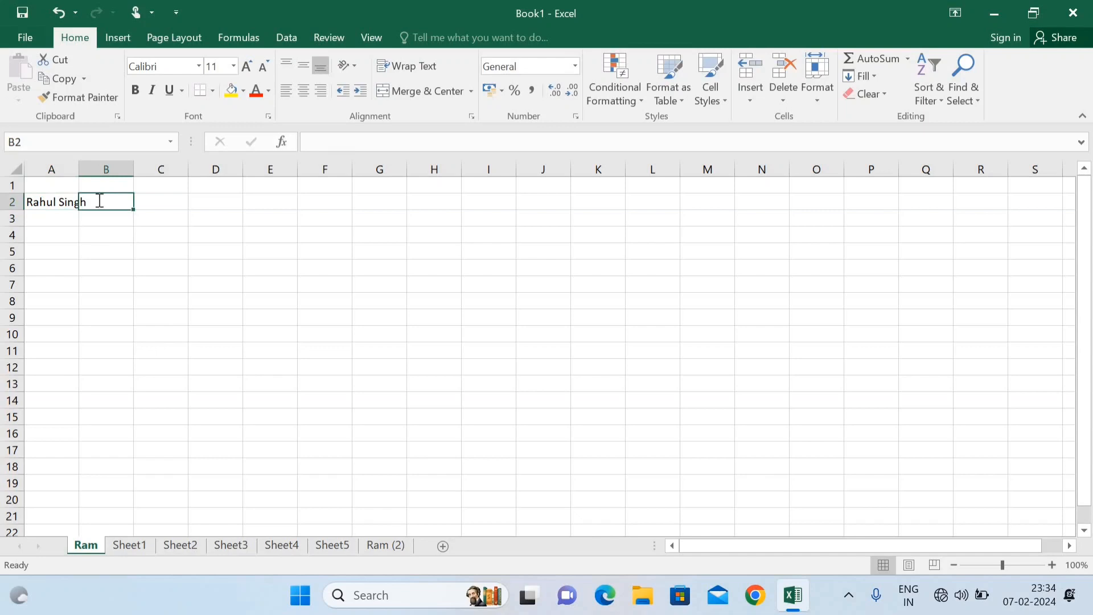
{"action": "type", "text": "As"}
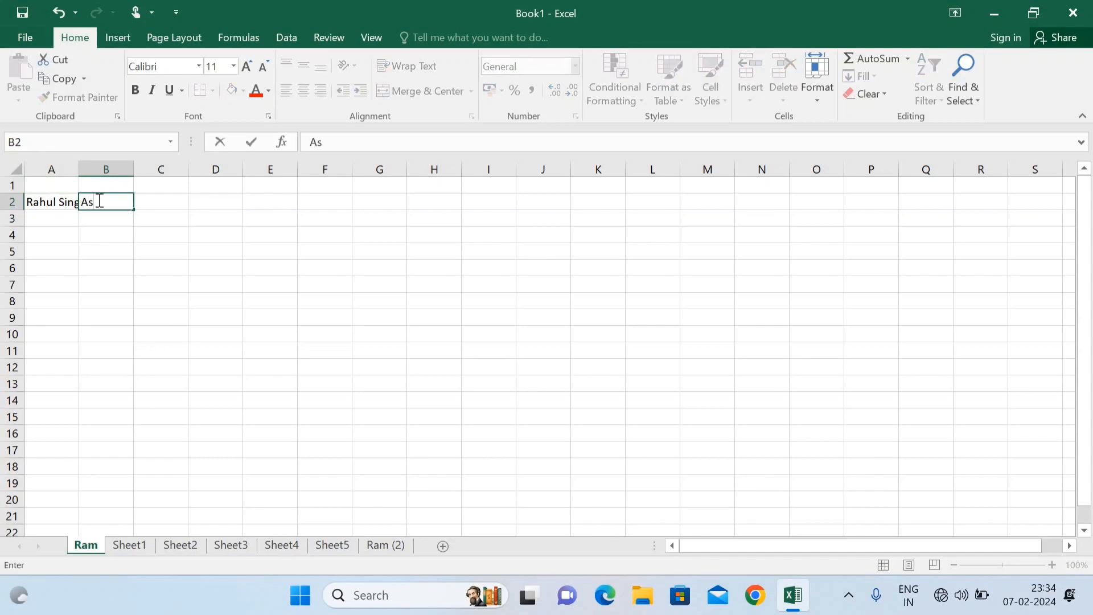
{"action": "type", "text": "b"}
{"action": "key", "text": "BackSpace"}
{"action": "type", "text": "hish"}
{"action": "key", "text": "Return"}
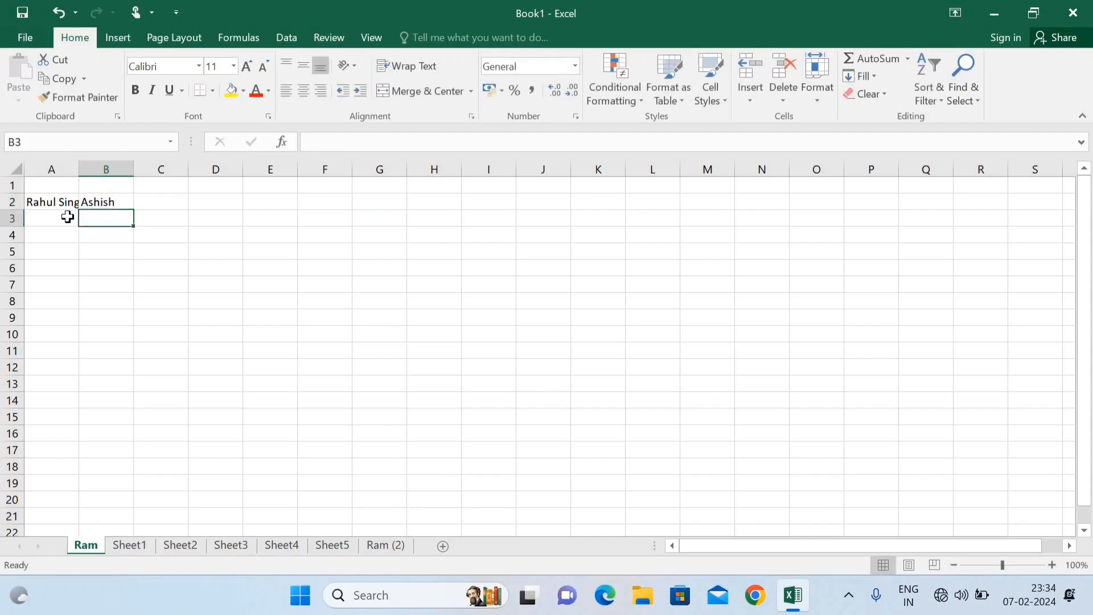
{"action": "left_click", "coordinate": [68, 217]}
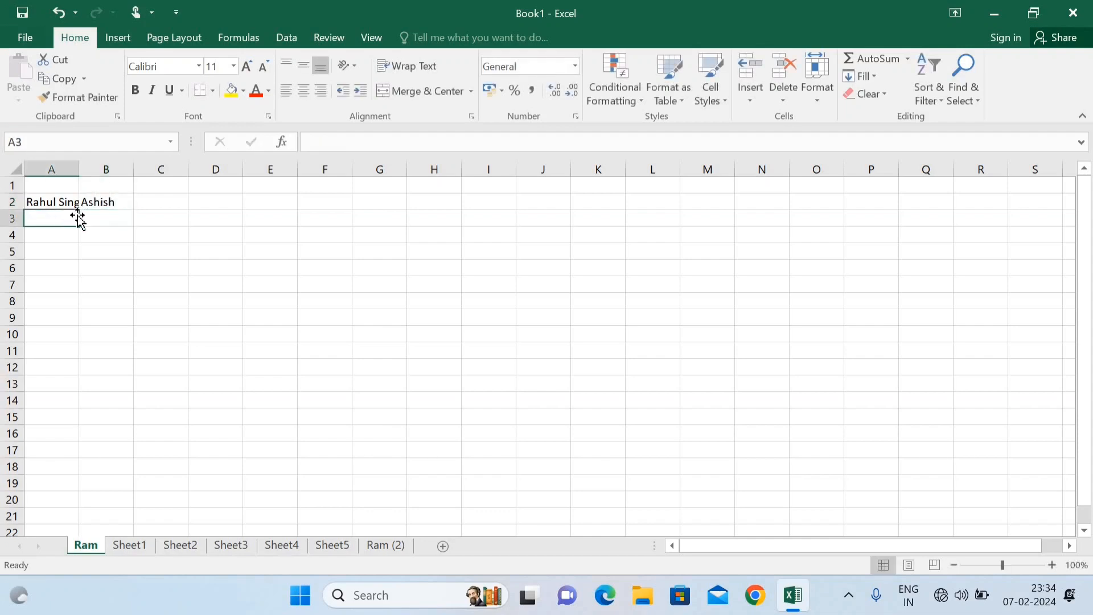
{"action": "double_click", "coordinate": [79, 166]}
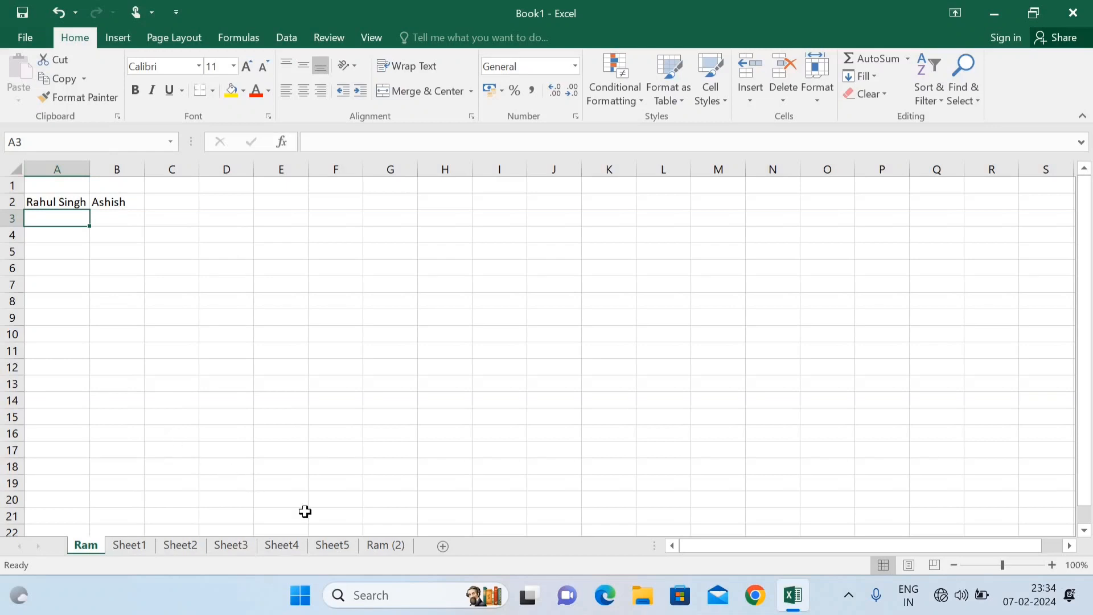
{"action": "left_click", "coordinate": [370, 545]}
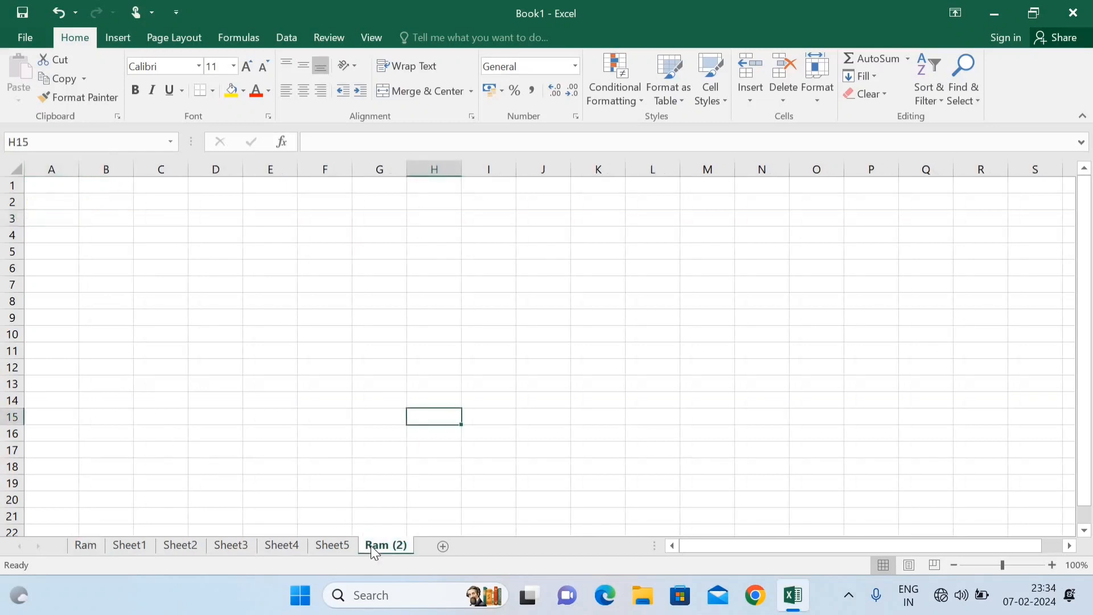
Step: Add a Worksheet SelectionChange handler to Ram (2) running cells.EntireColumn.AutoFit, then close the editor
{"action": "right_click", "coordinate": [370, 546]}
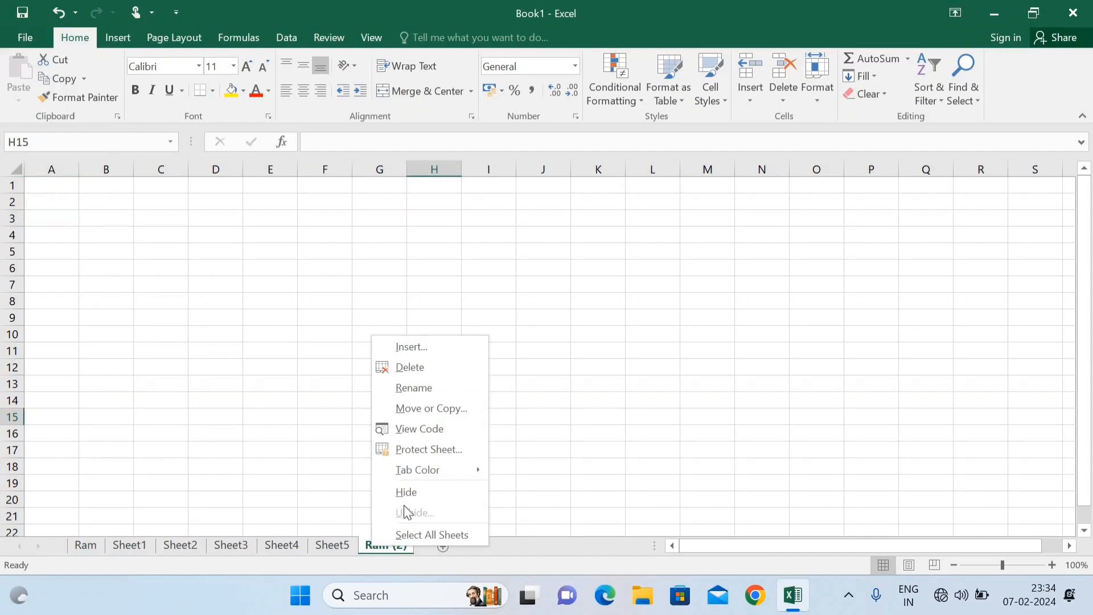
{"action": "left_click", "coordinate": [430, 431]}
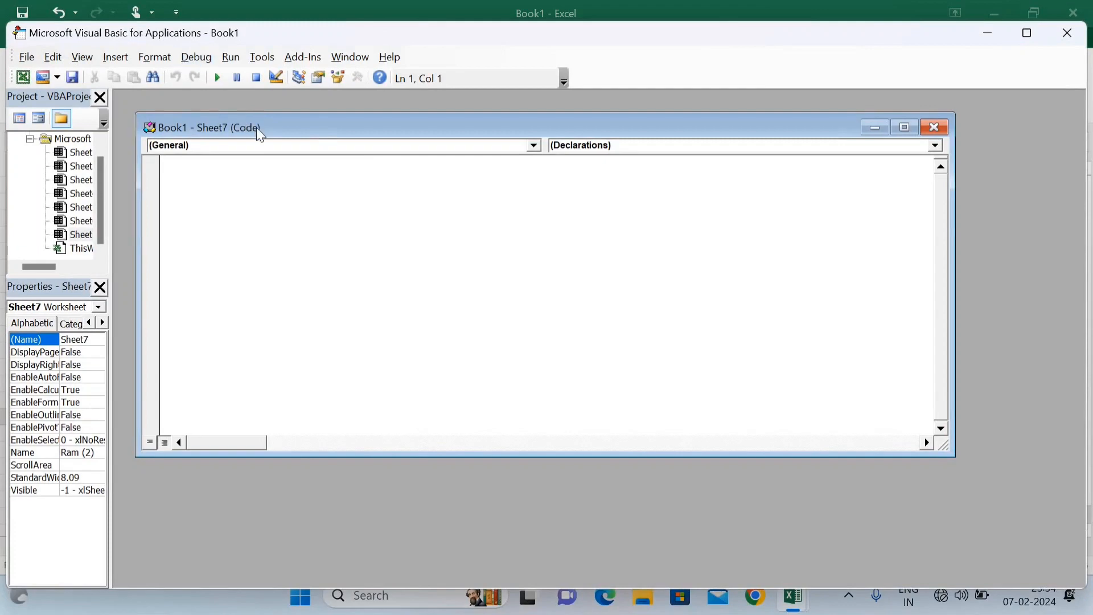
{"action": "left_click", "coordinate": [243, 150]}
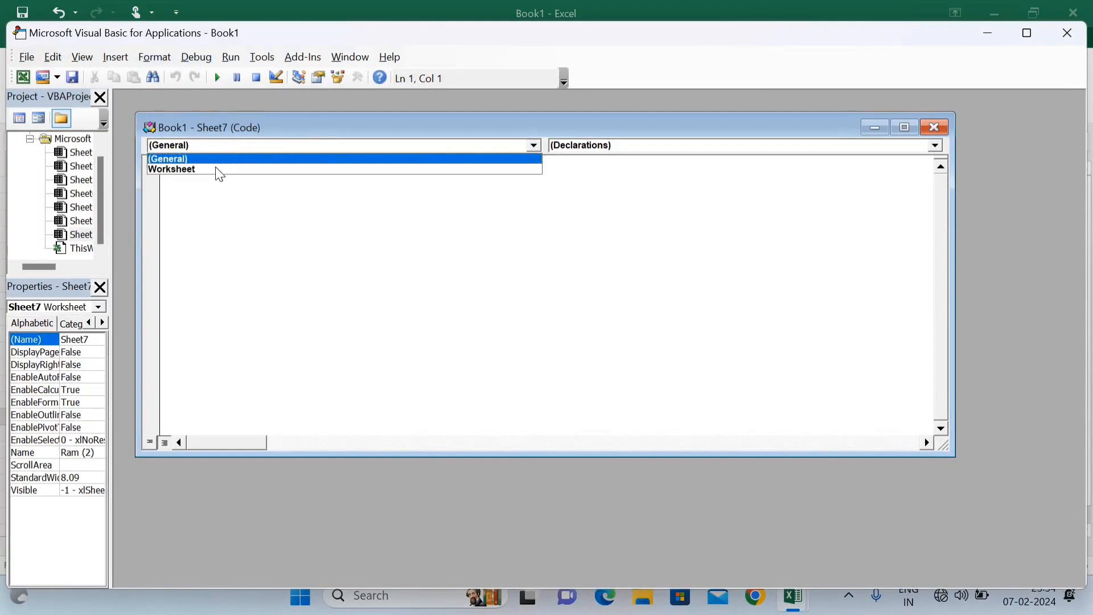
{"action": "left_click", "coordinate": [211, 169]}
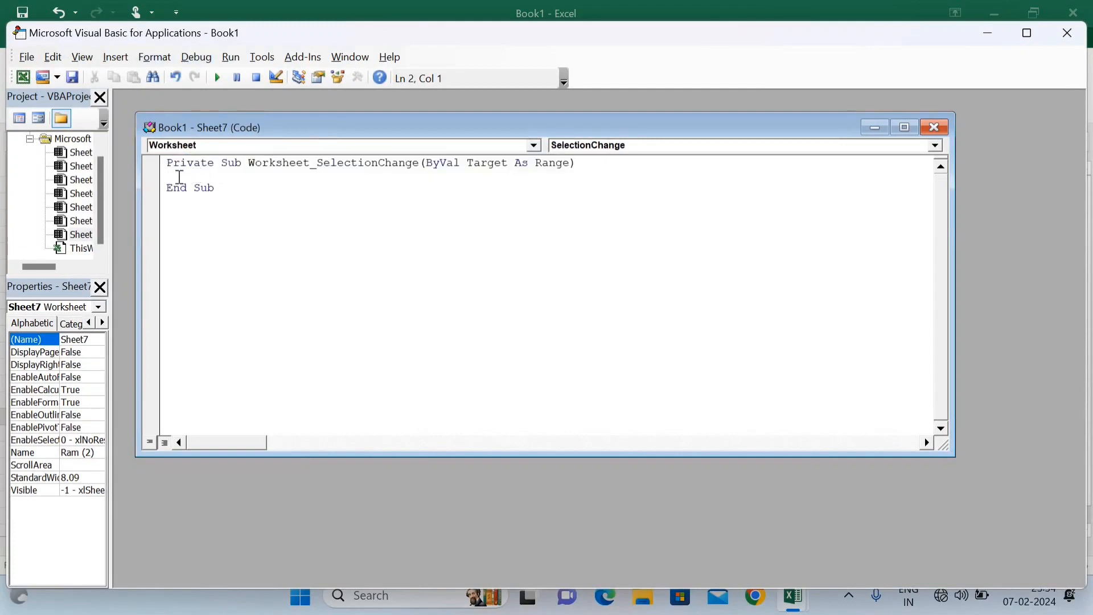
{"action": "type", "text": "cells."}
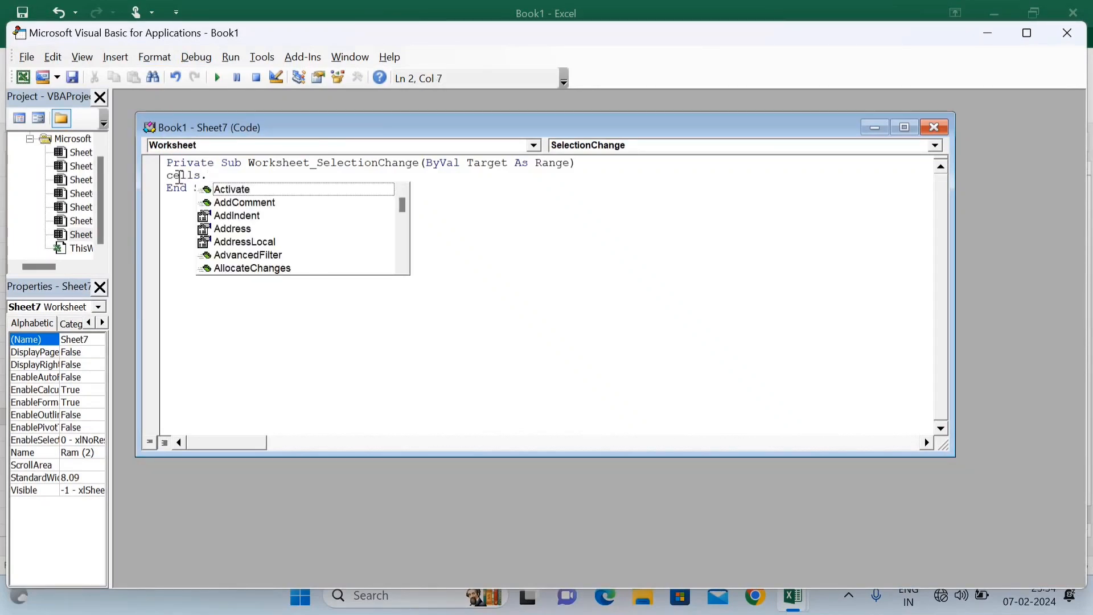
{"action": "type", "text": "ent"}
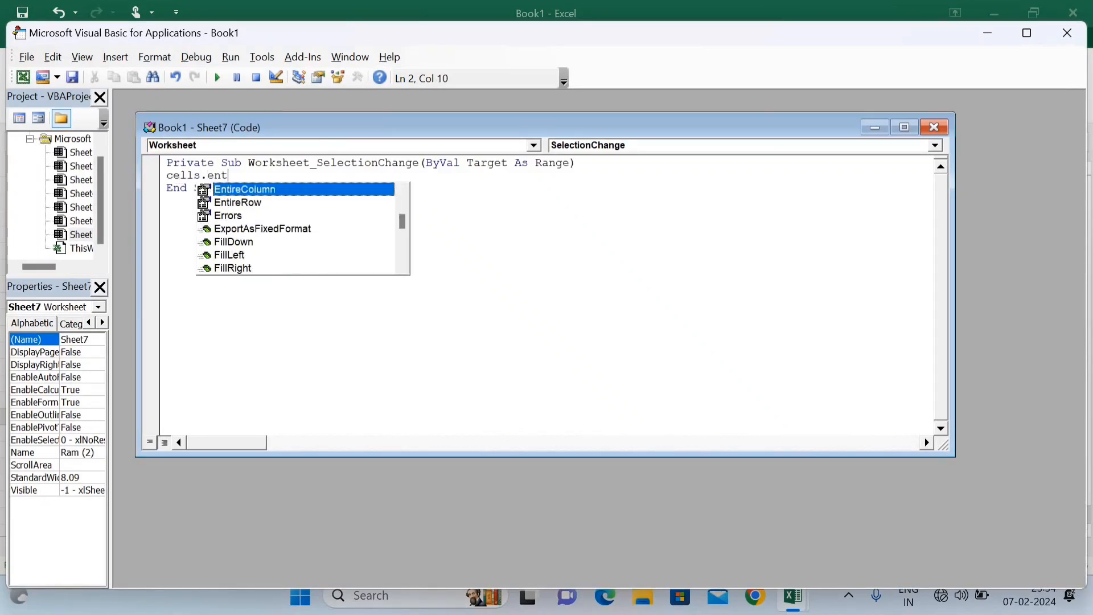
{"action": "double_click", "coordinate": [250, 191]}
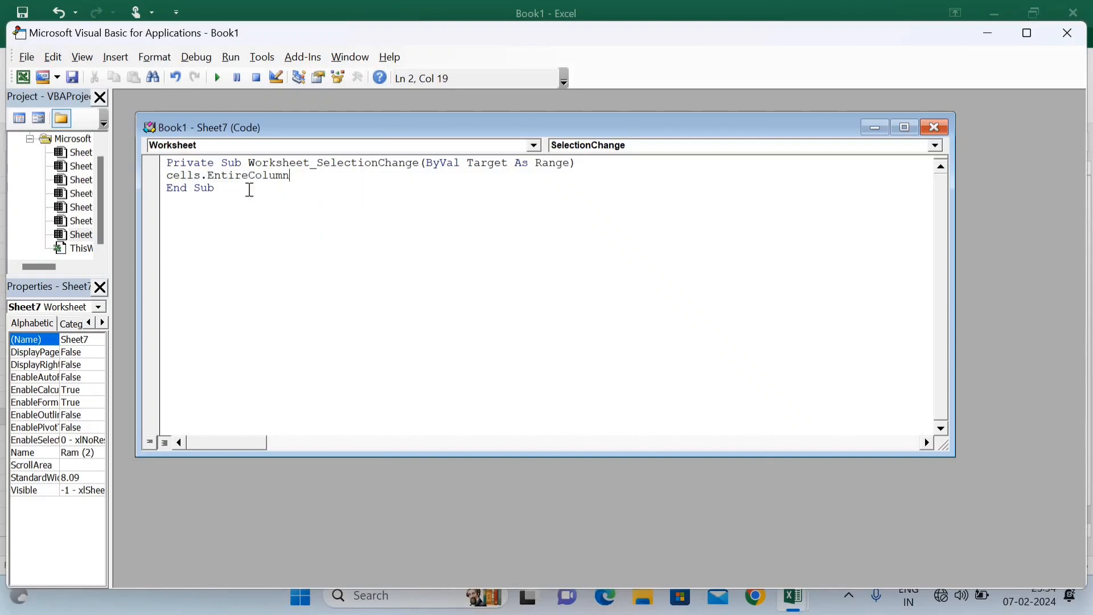
{"action": "type", "text": ".aut"}
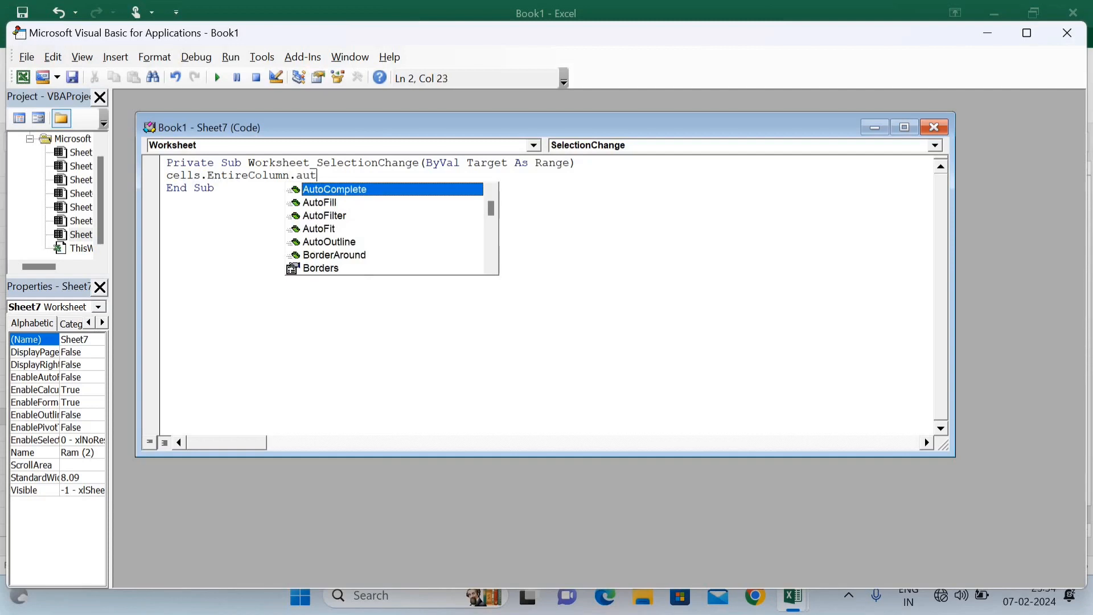
{"action": "double_click", "coordinate": [317, 228]}
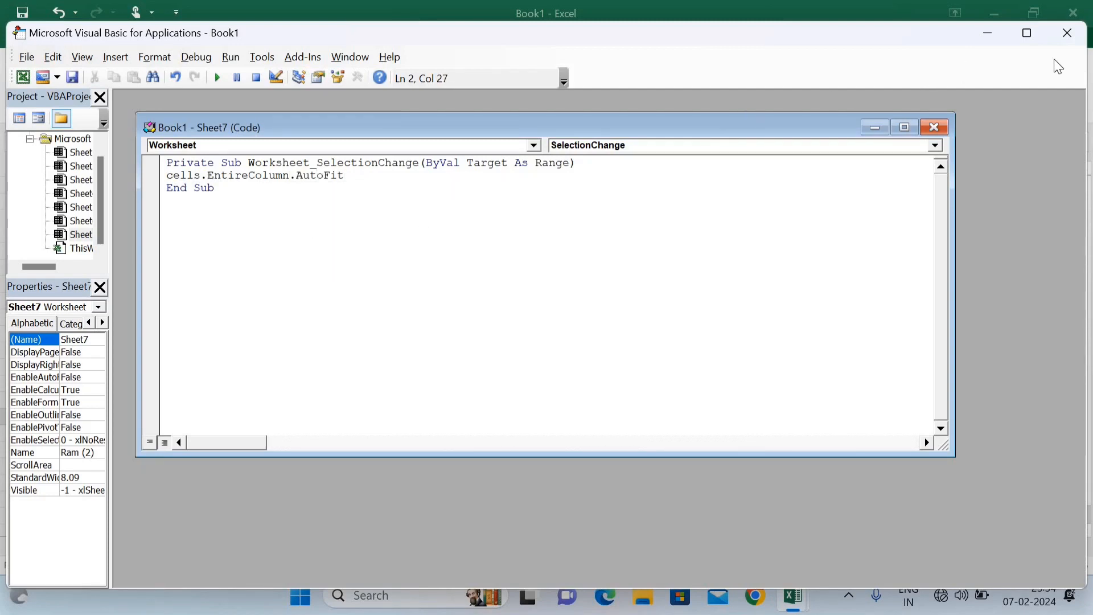
{"action": "left_click", "coordinate": [1068, 32]}
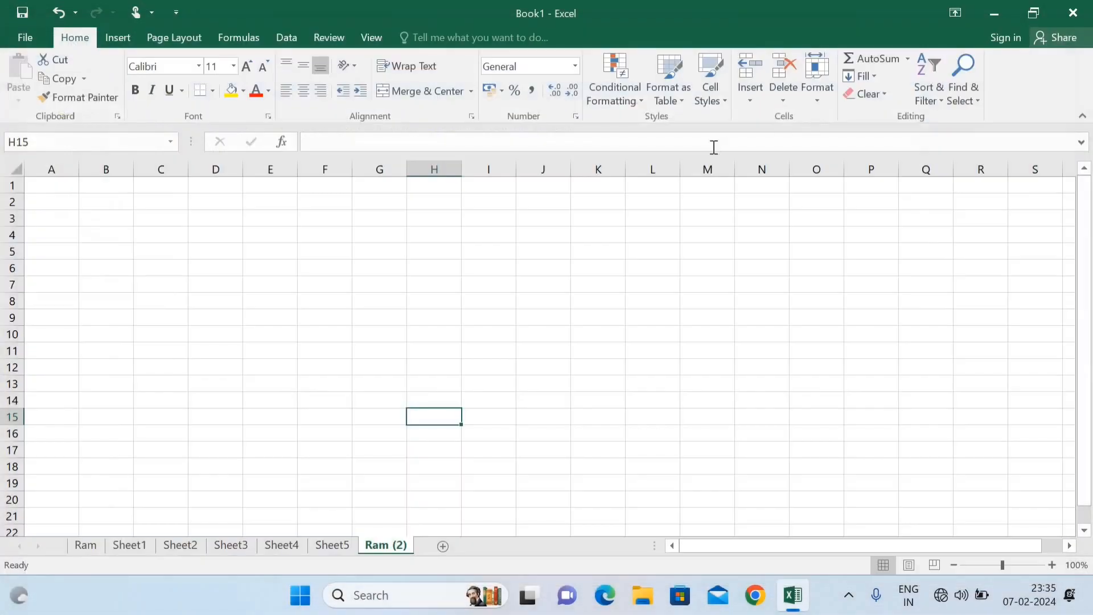
Step: On Ram (2), enter a person's name in B3 and 'ASTEch Computer' in D3
{"action": "left_click", "coordinate": [91, 217]}
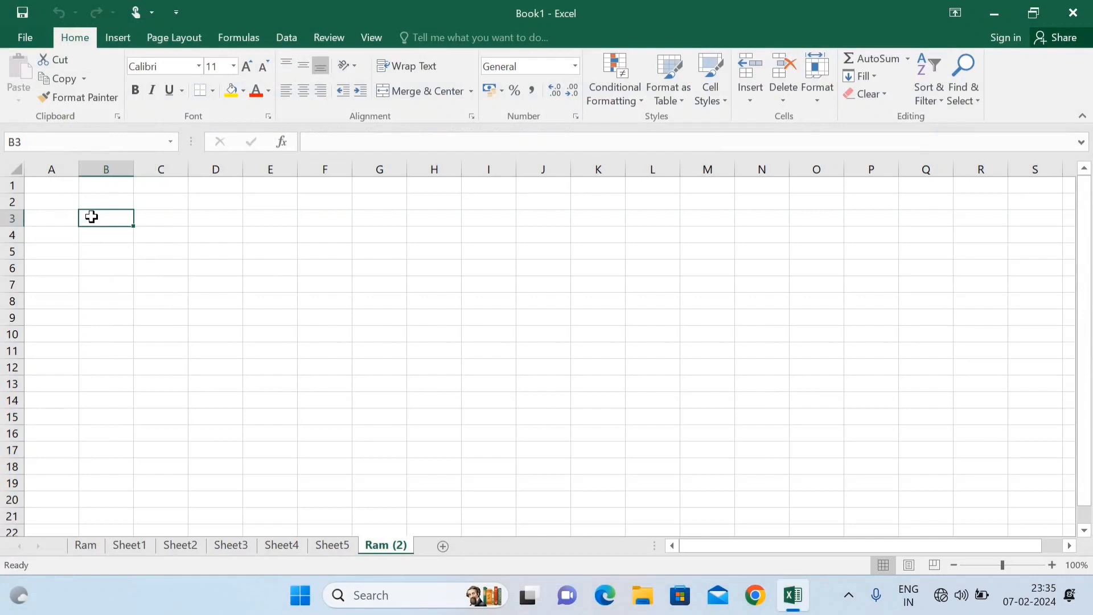
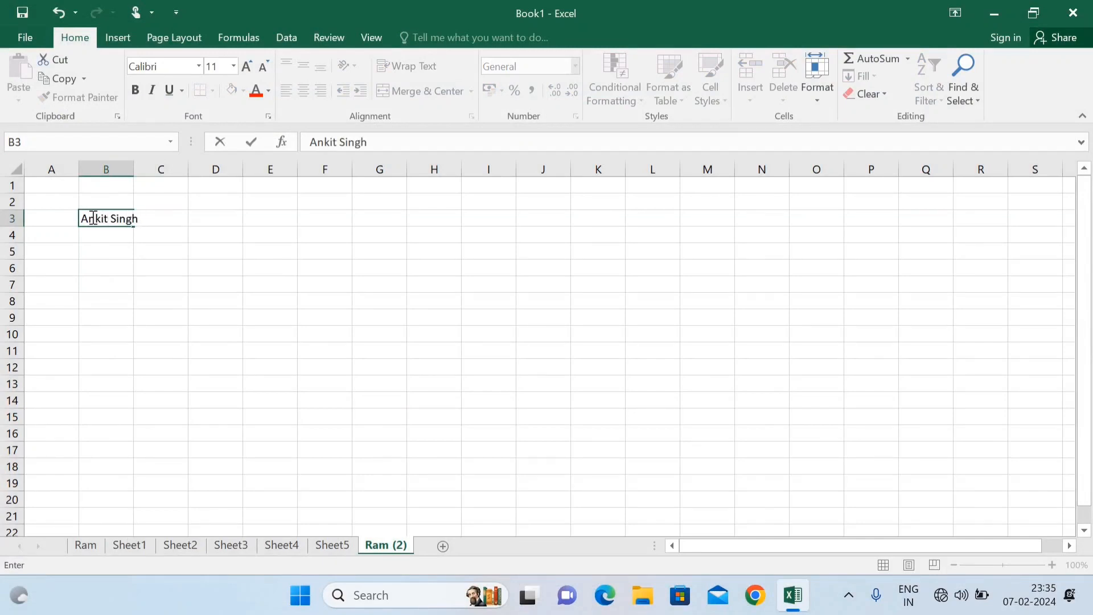
{"action": "key", "text": "Return"}
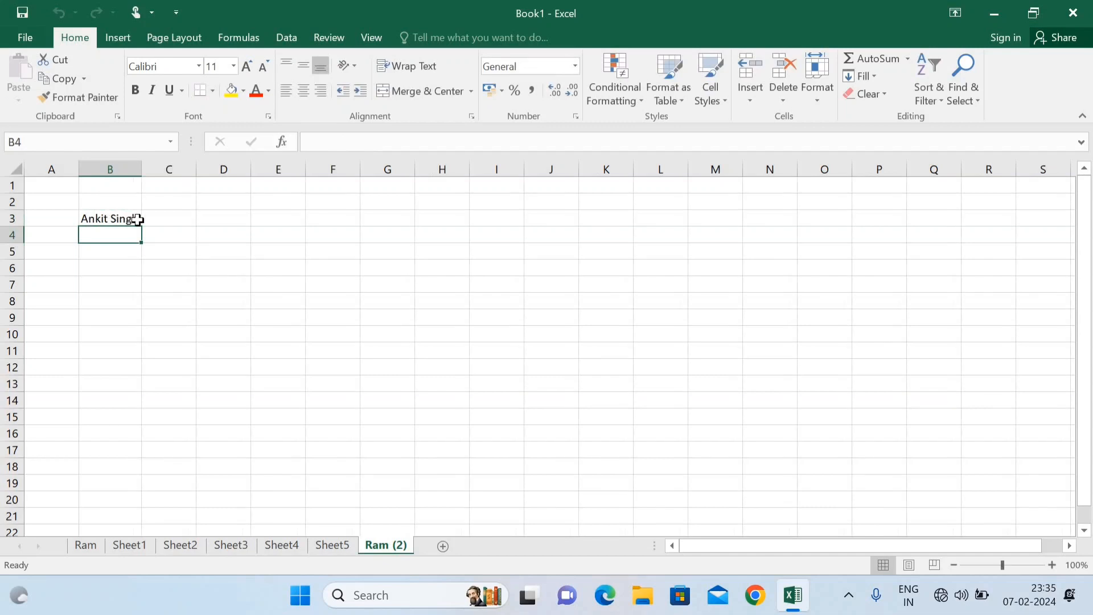
{"action": "left_click", "coordinate": [227, 225]}
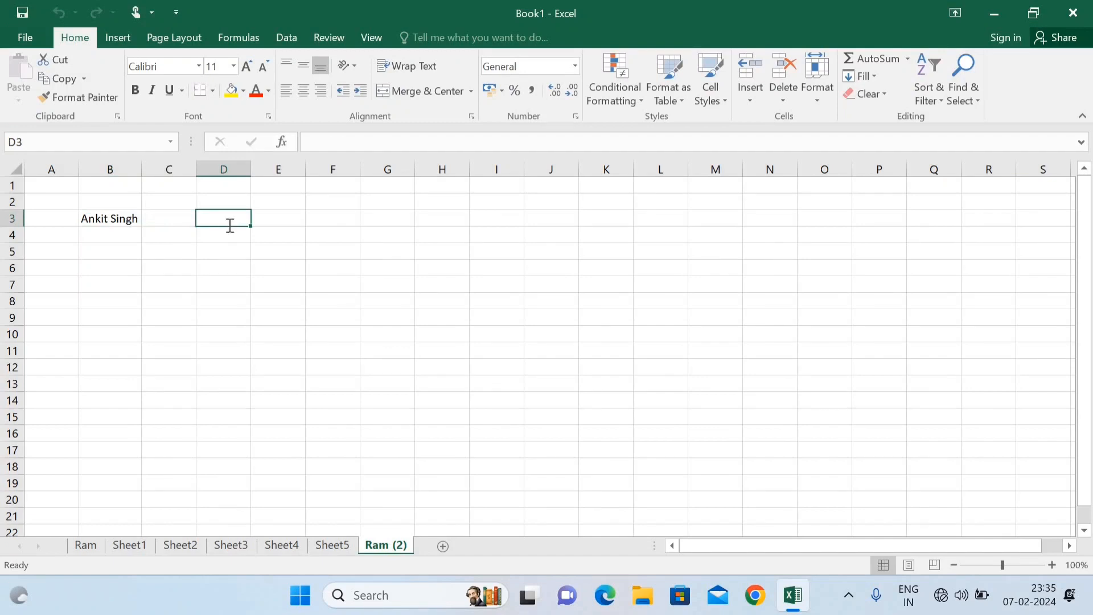
{"action": "type", "text": "ASTEch"}
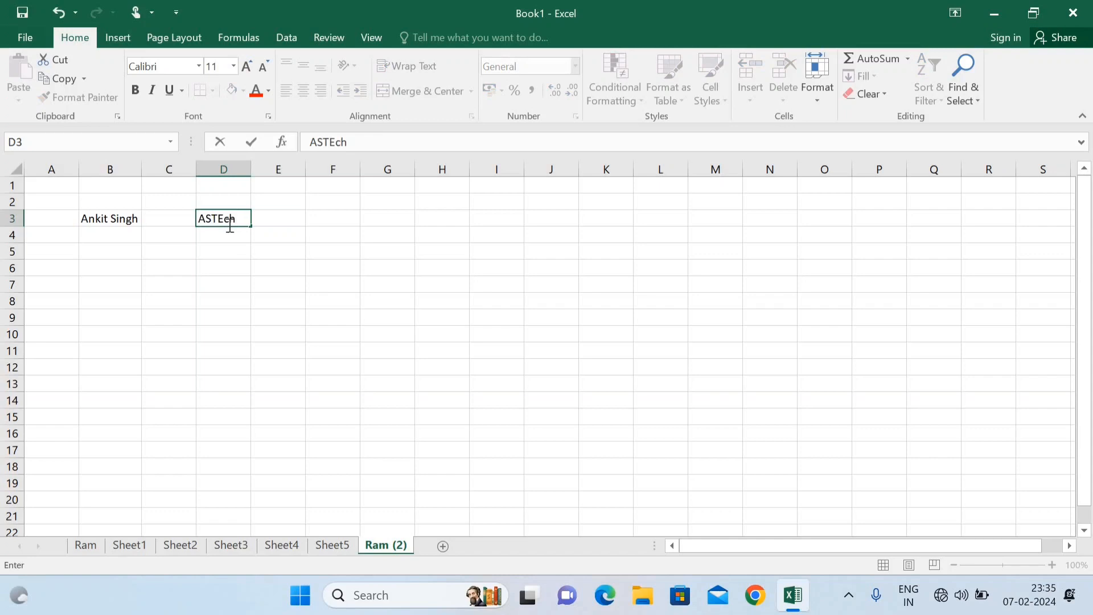
{"action": "type", "text": " Compute"}
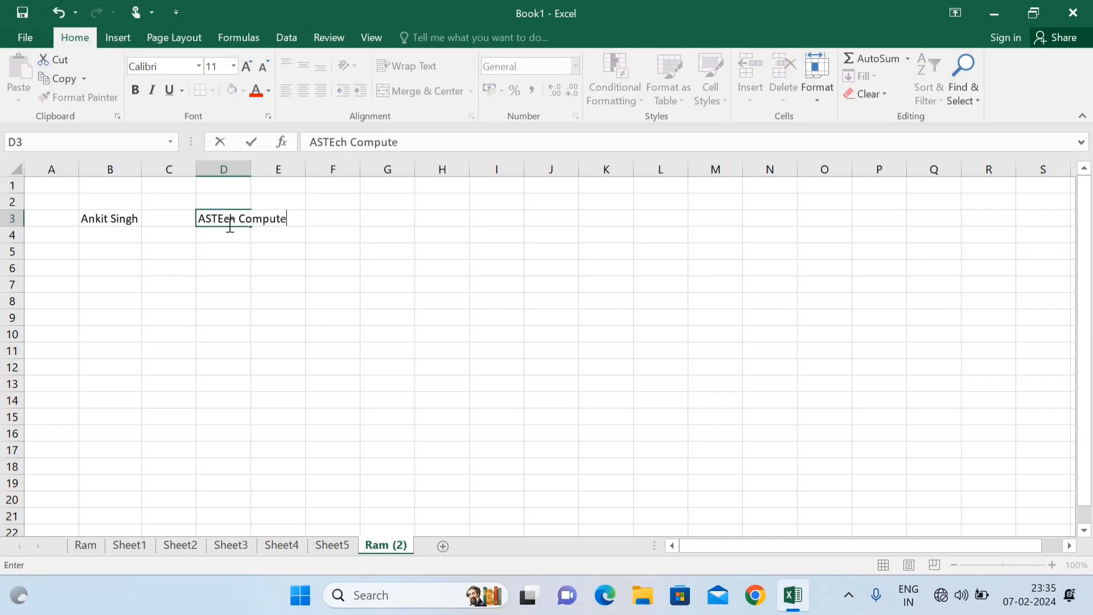
{"action": "type", "text": "r"}
{"action": "key", "text": "Return"}
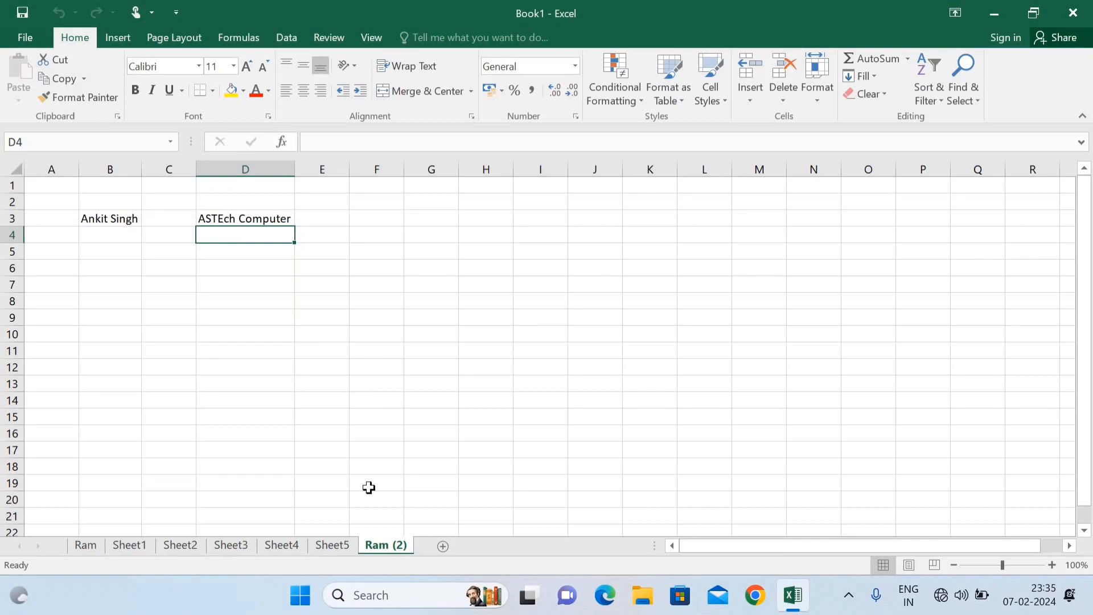
Step: Clear the name from cell B3, leaving only the D3 text
{"action": "right_click", "coordinate": [386, 544]}
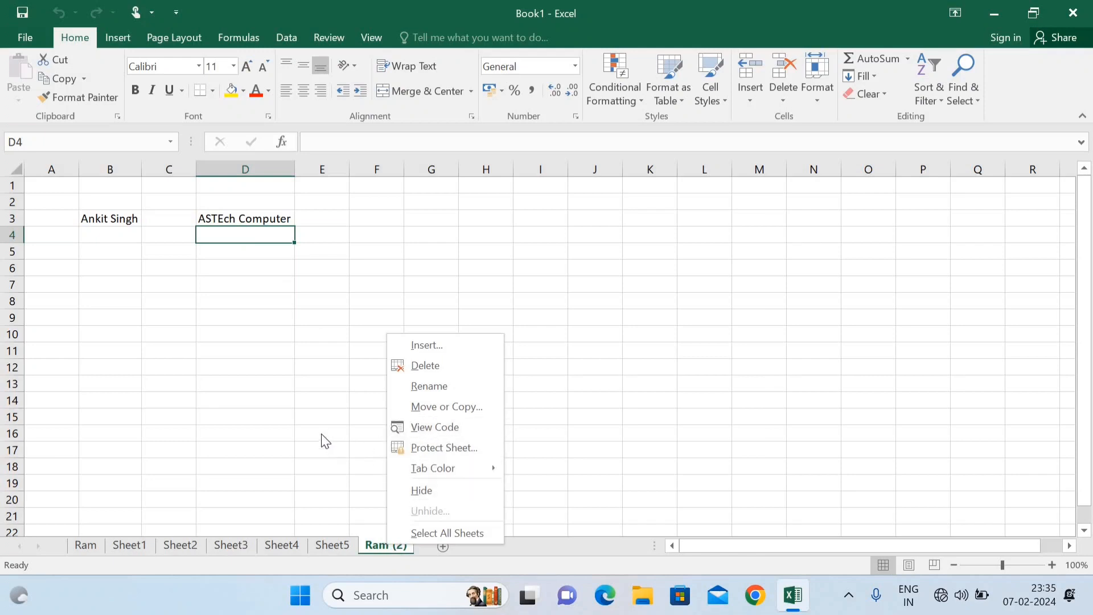
{"action": "mouse_move", "coordinate": [425, 464]}
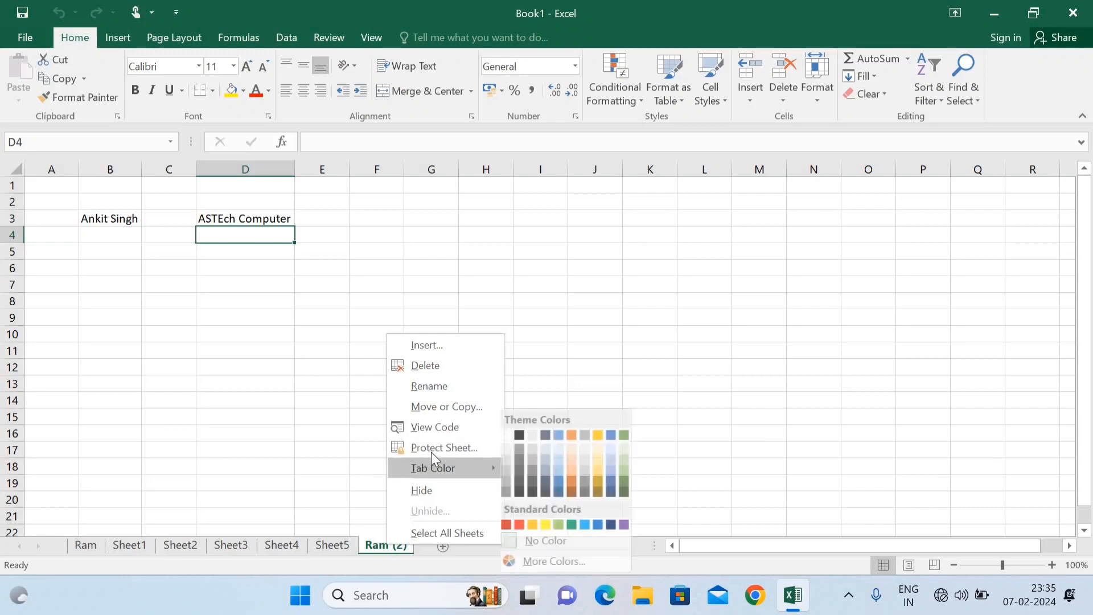
{"action": "left_click", "coordinate": [330, 425]}
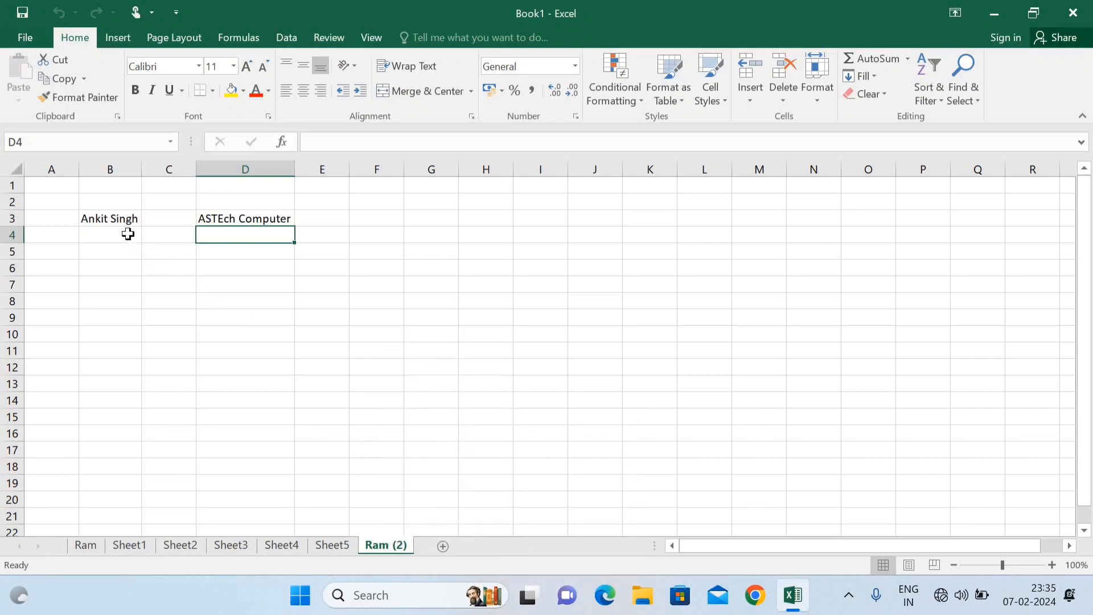
{"action": "left_click", "coordinate": [115, 222]}
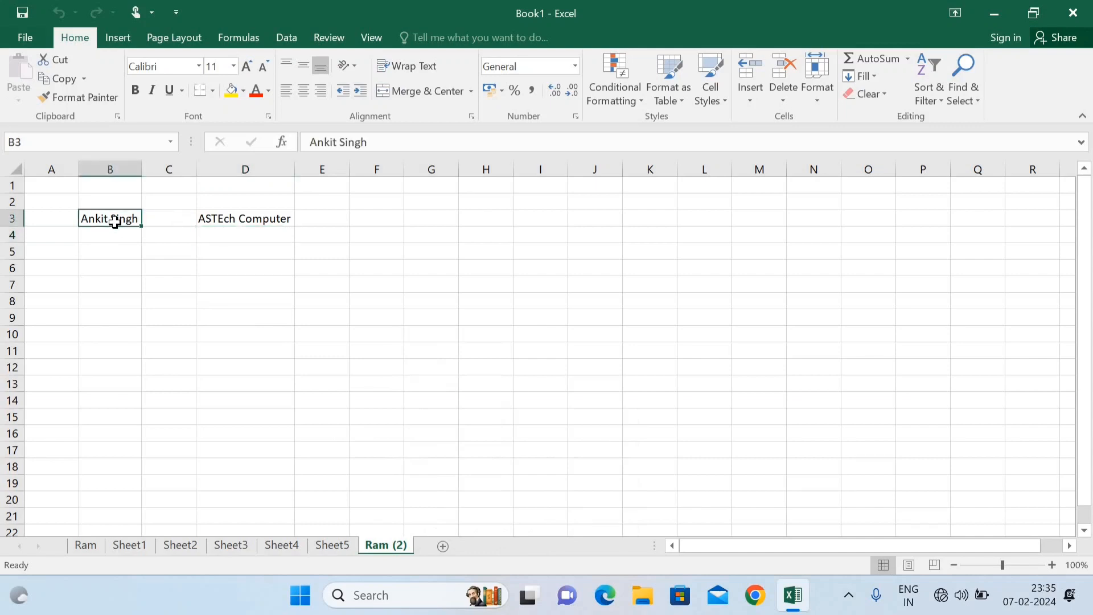
{"action": "key", "text": "Delete"}
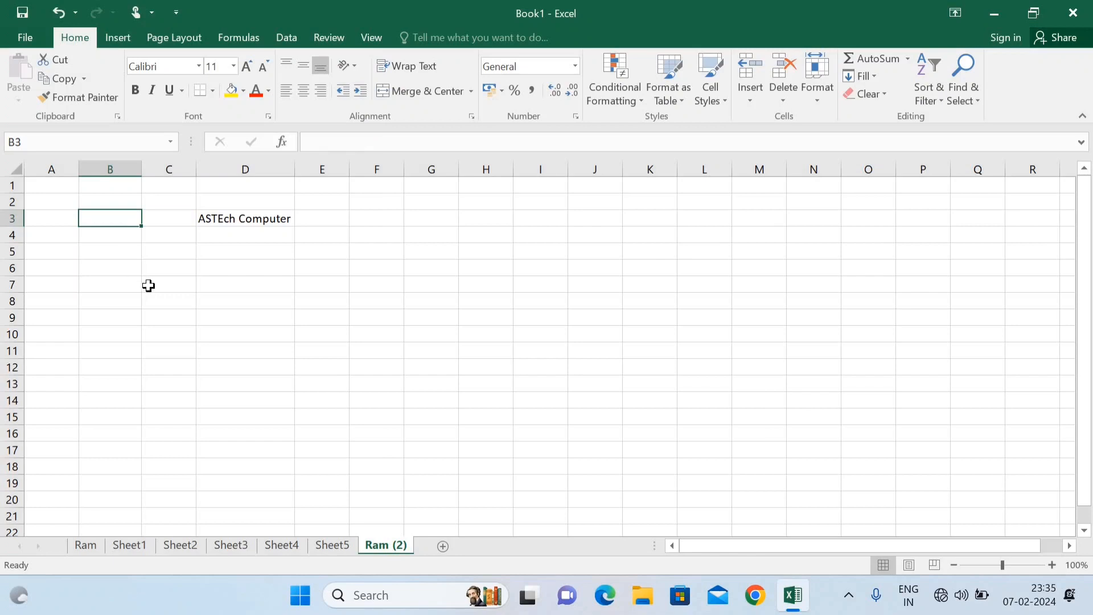
{"action": "left_click", "coordinate": [174, 326]}
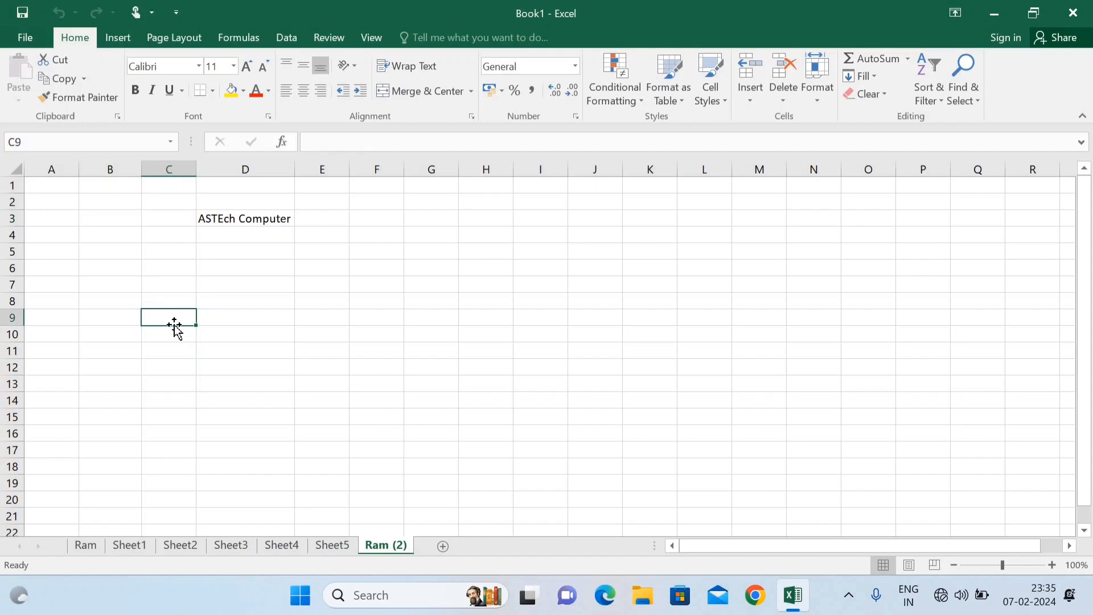
Step: Protect the Ram (2) sheet with a password, entering it twice to confirm
{"action": "right_click", "coordinate": [380, 547]}
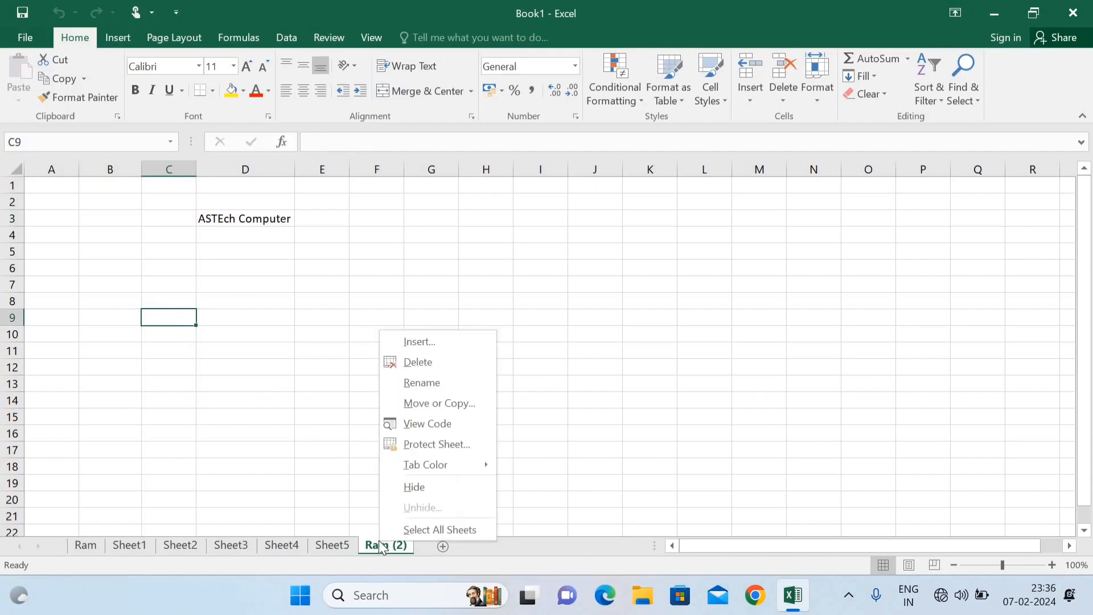
{"action": "left_click", "coordinate": [447, 448]}
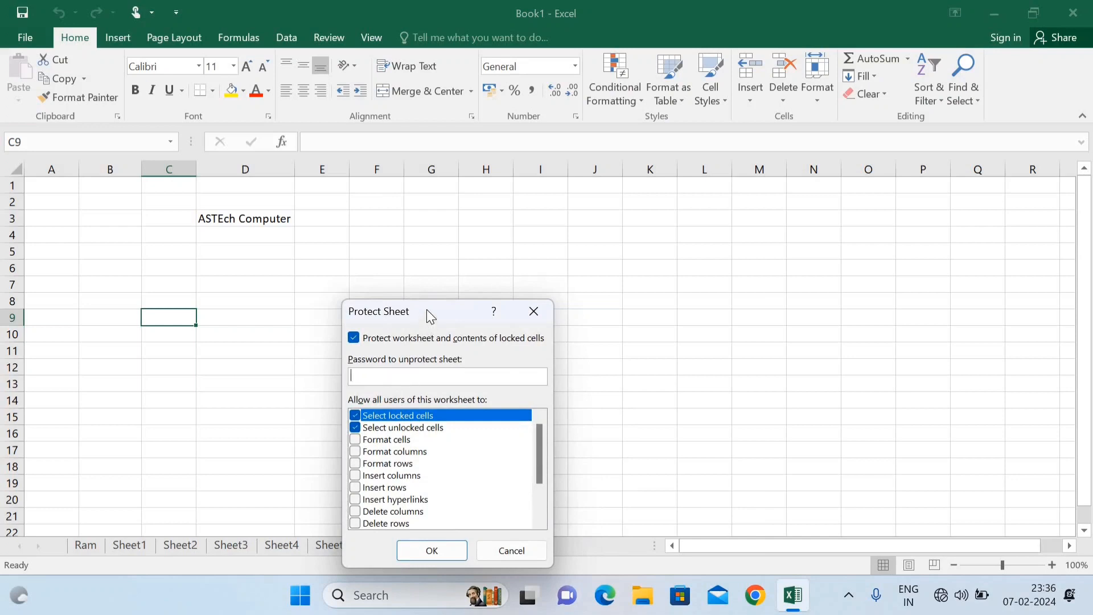
{"action": "left_click_drag", "start_coordinate": [426, 309], "coordinate": [461, 214]}
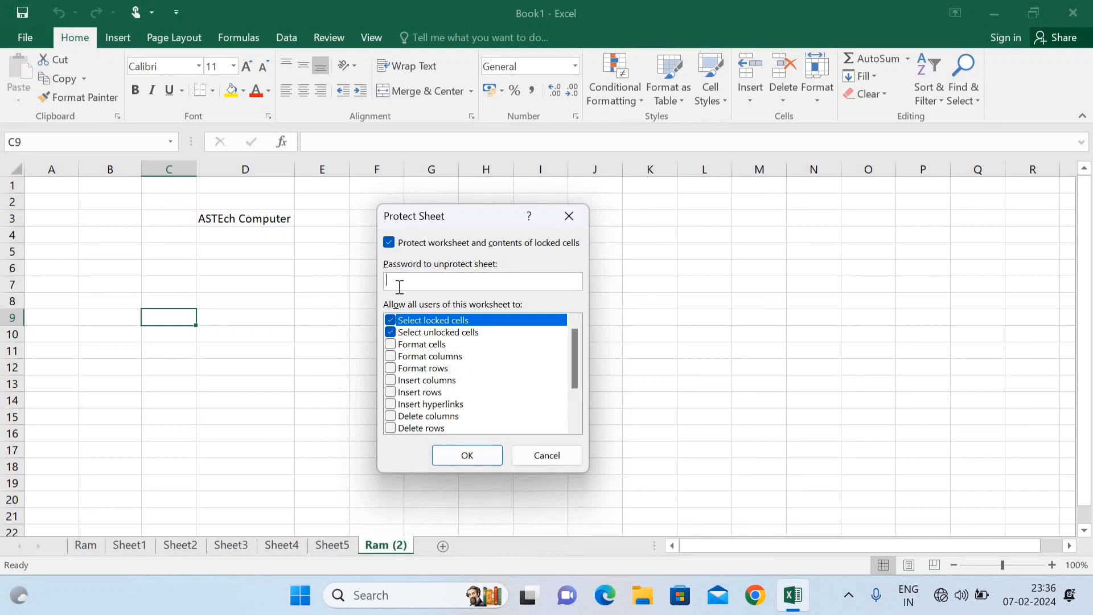
{"action": "type", "text": "•••••"}
{"action": "left_click", "coordinate": [468, 456]}
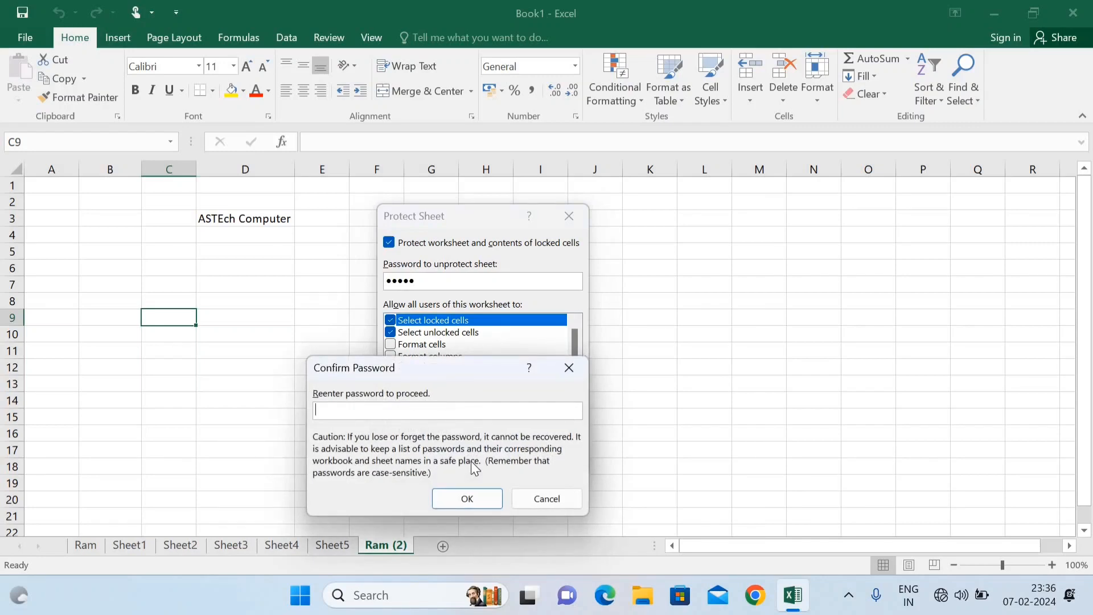
{"action": "type", "text": "•••••"}
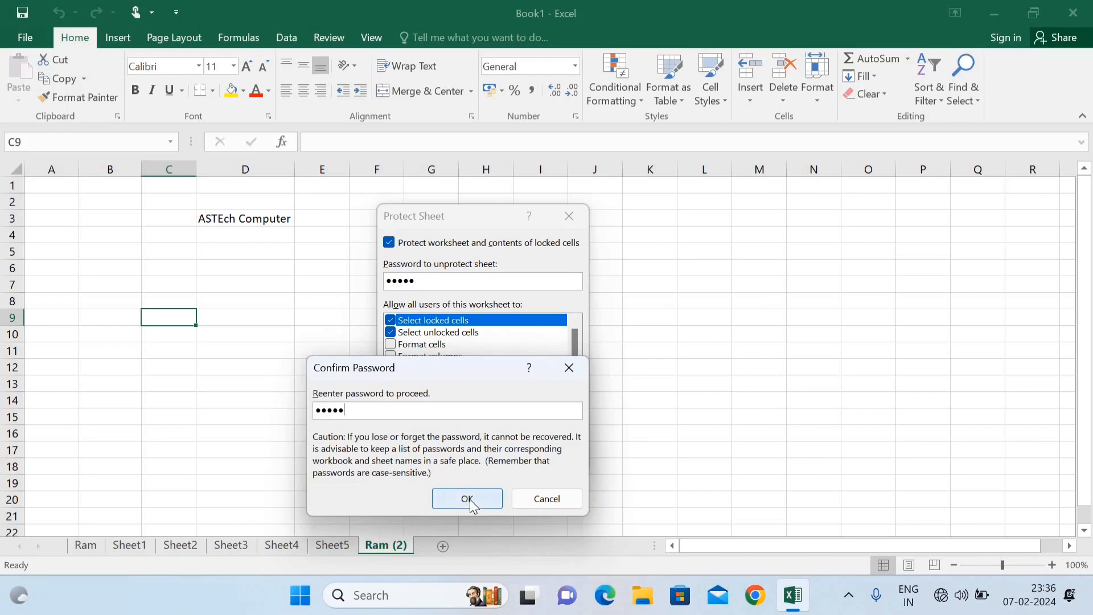
{"action": "left_click", "coordinate": [467, 498]}
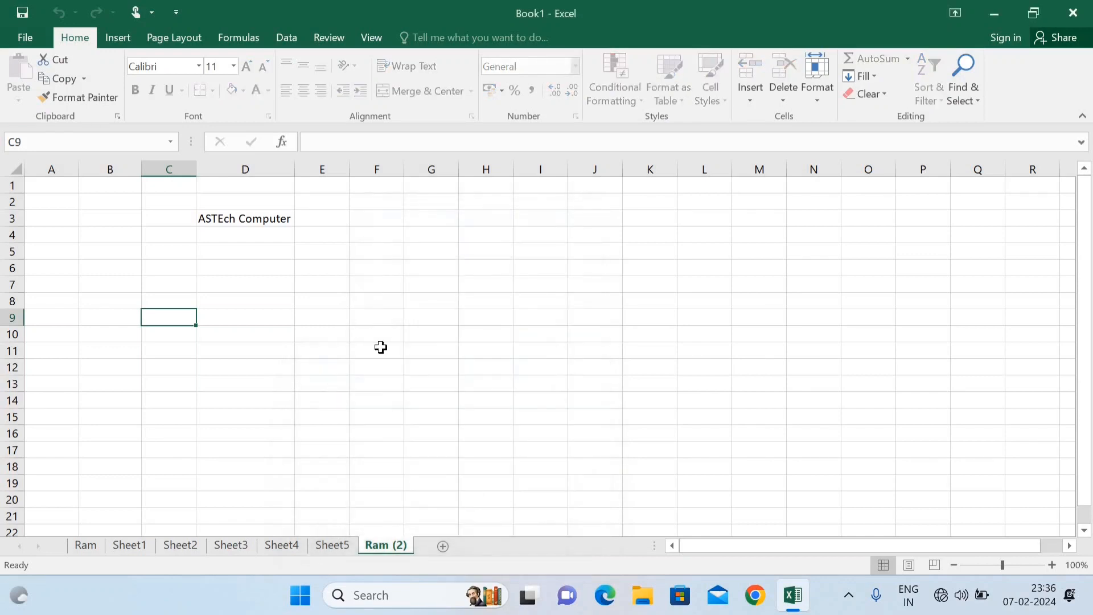
Step: Try editing F11, D3 and E9 on protected Ram (2), ending each macro error, then go to Sheet3
{"action": "left_click", "coordinate": [384, 355]}
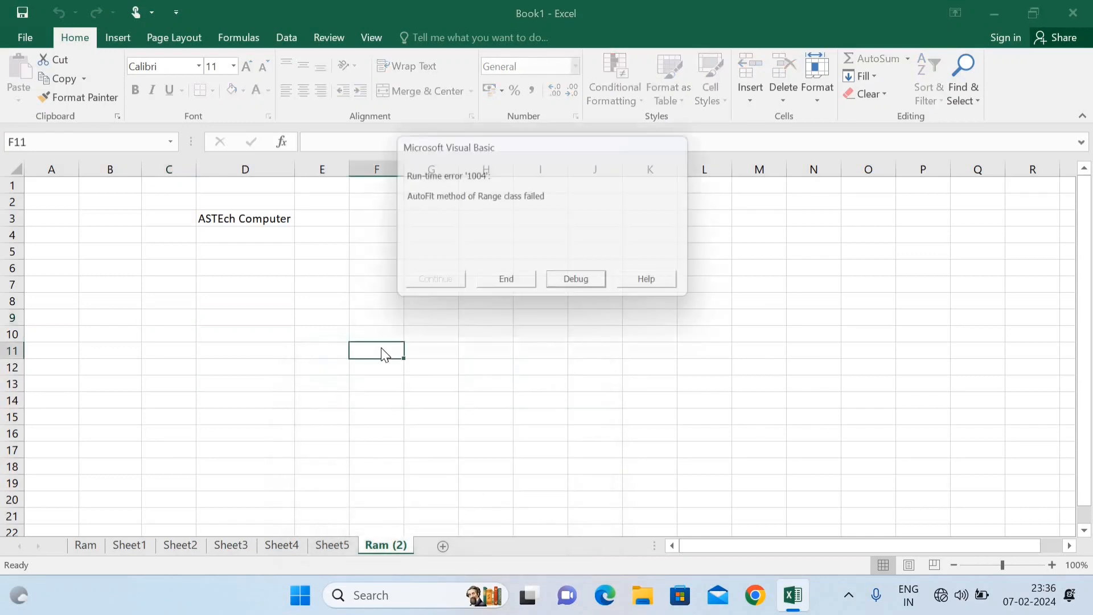
{"action": "left_click", "coordinate": [507, 286]}
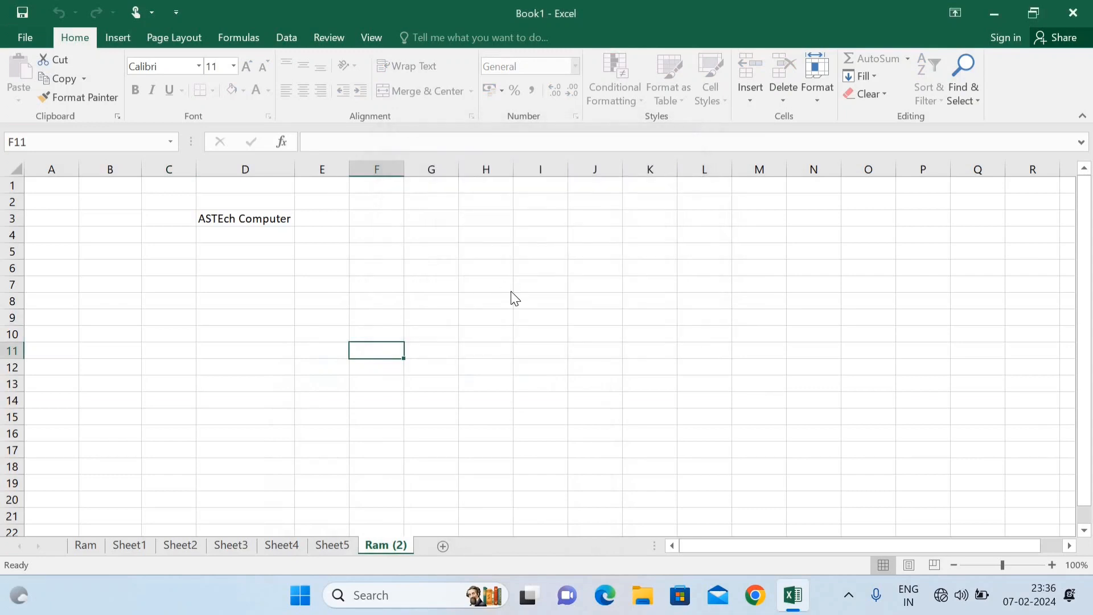
{"action": "left_click", "coordinate": [560, 341]}
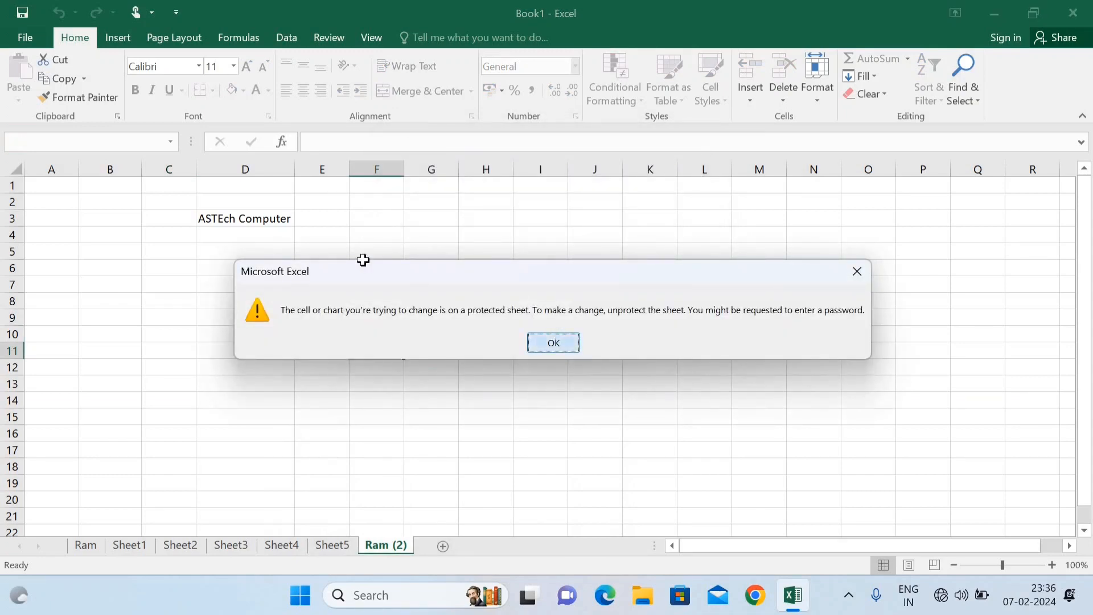
{"action": "left_click", "coordinate": [271, 221]}
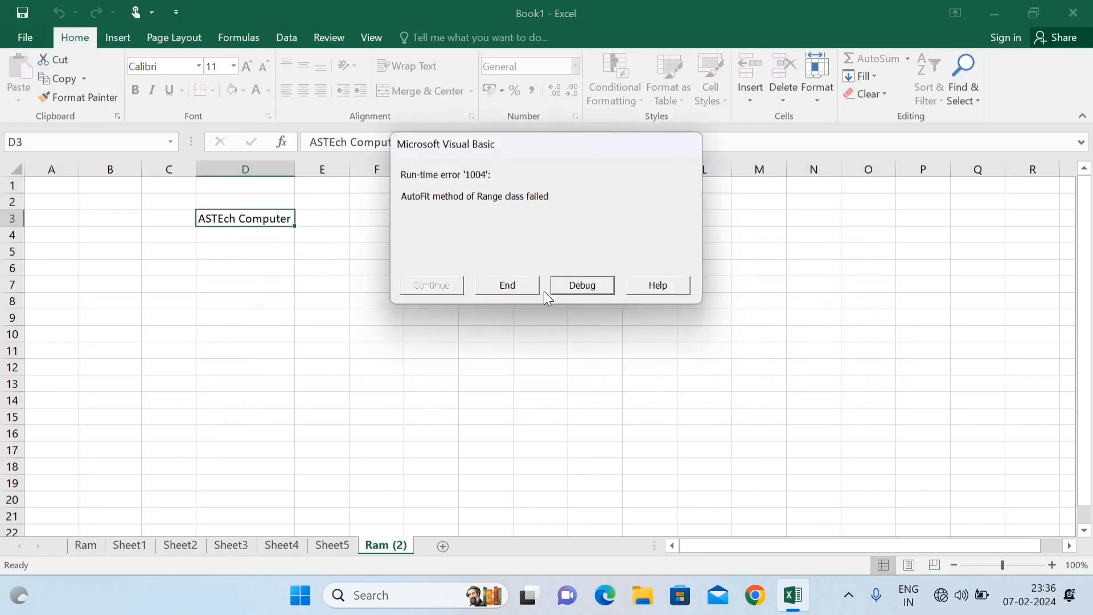
{"action": "left_click", "coordinate": [503, 290]}
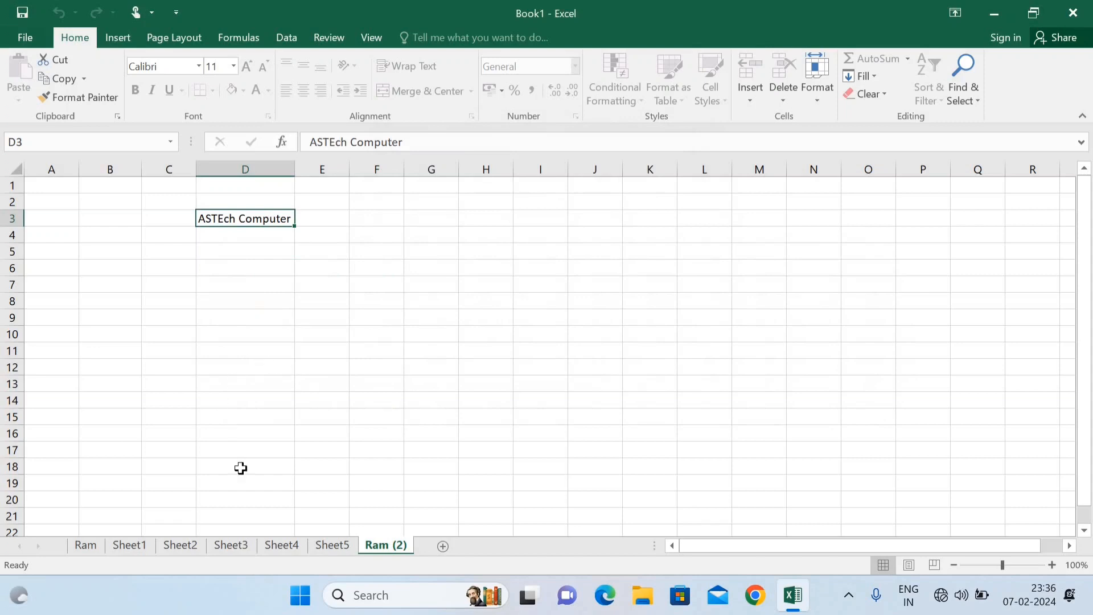
{"action": "left_click", "coordinate": [303, 323]}
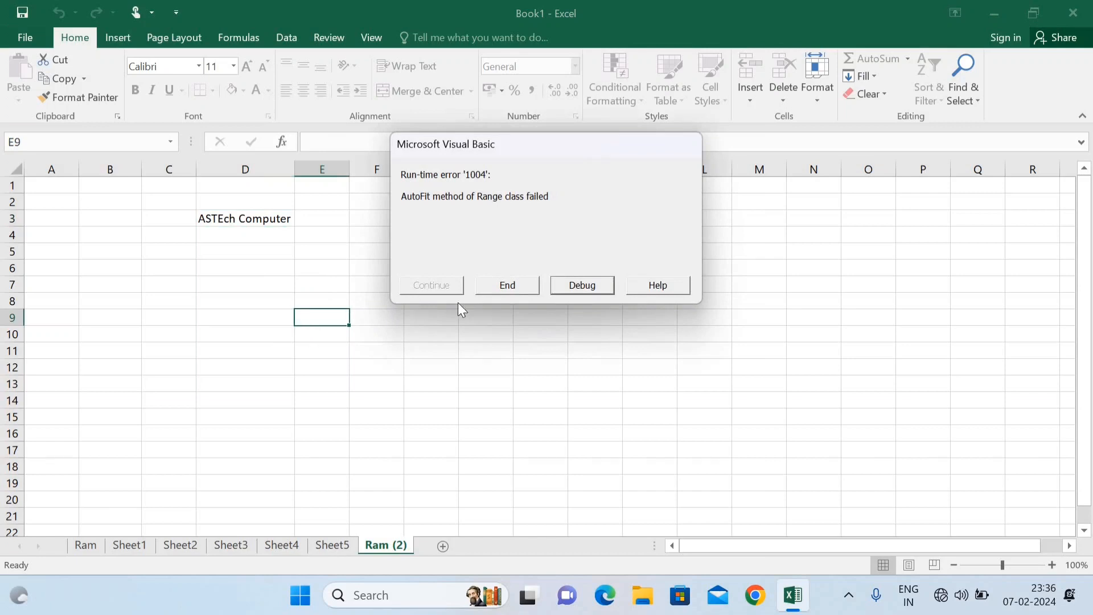
{"action": "left_click", "coordinate": [507, 279]}
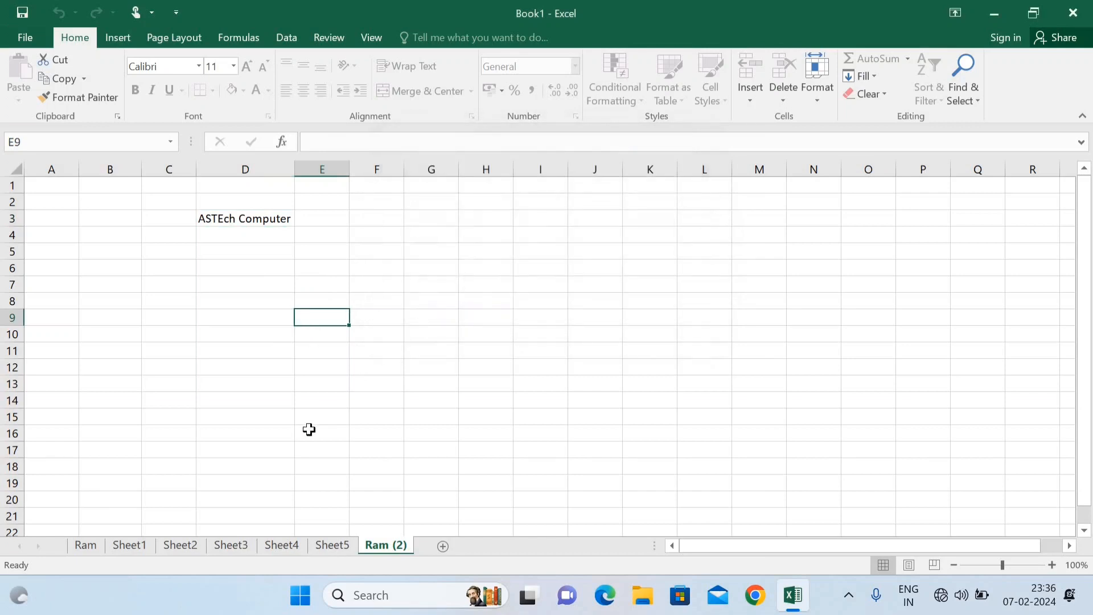
{"action": "left_click", "coordinate": [233, 546]}
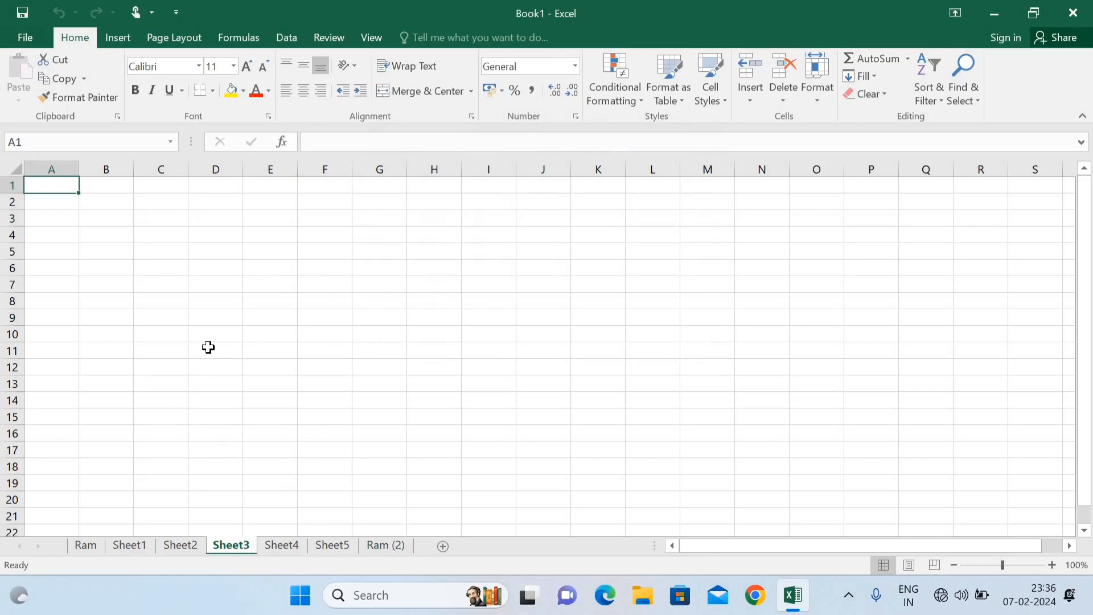
Step: Protect Sheet3 with a password, re-entering it to confirm
{"action": "right_click", "coordinate": [232, 549]}
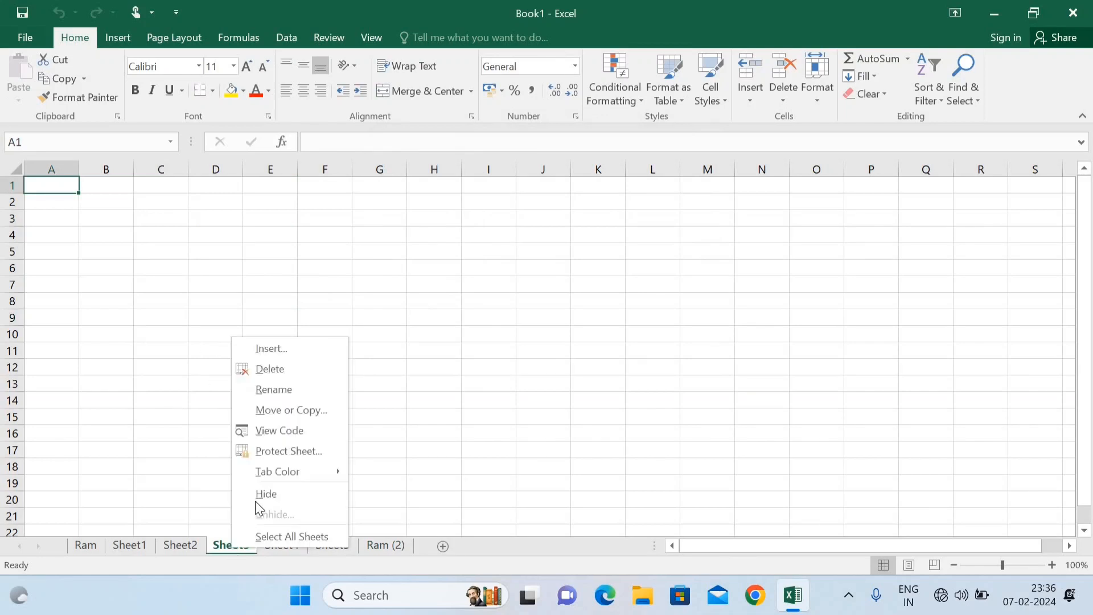
{"action": "left_click", "coordinate": [274, 450]}
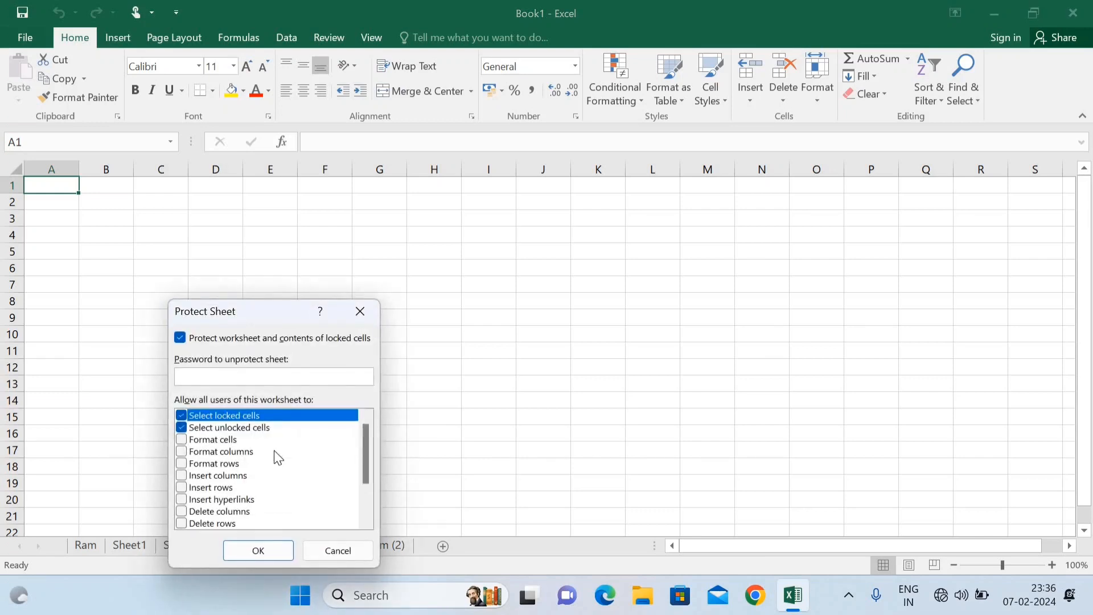
{"action": "type", "text": "12345"}
{"action": "key", "text": "Return"}
{"action": "type", "text": "123"}
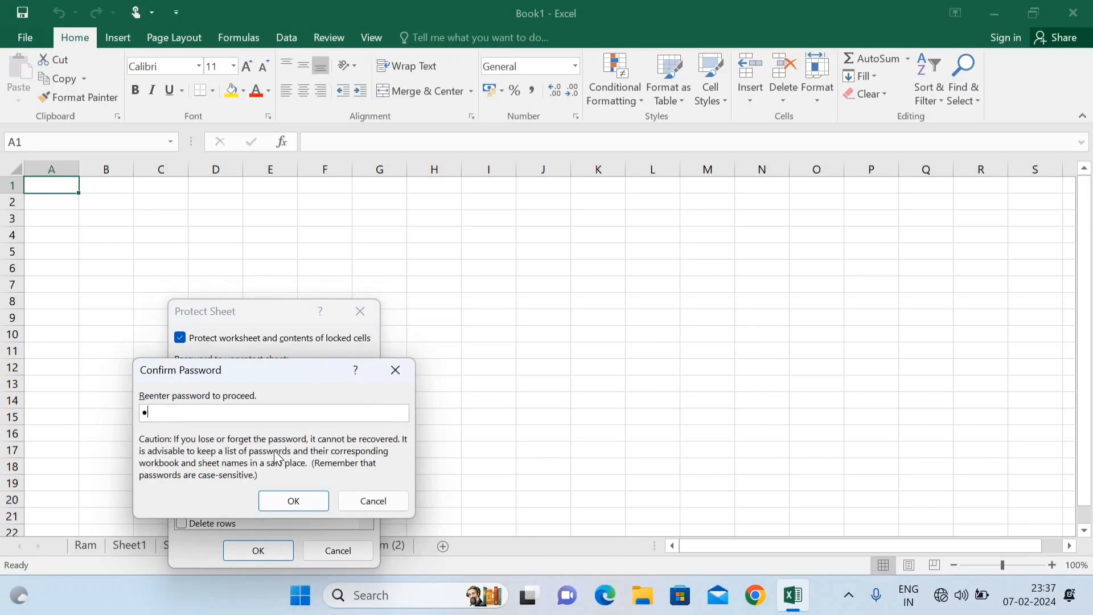
{"action": "type", "text": "45"}
{"action": "left_click", "coordinate": [296, 500]}
Step: Try editing D9 on Sheet3 and dismiss the protected-sheet warning
{"action": "left_click", "coordinate": [205, 320]}
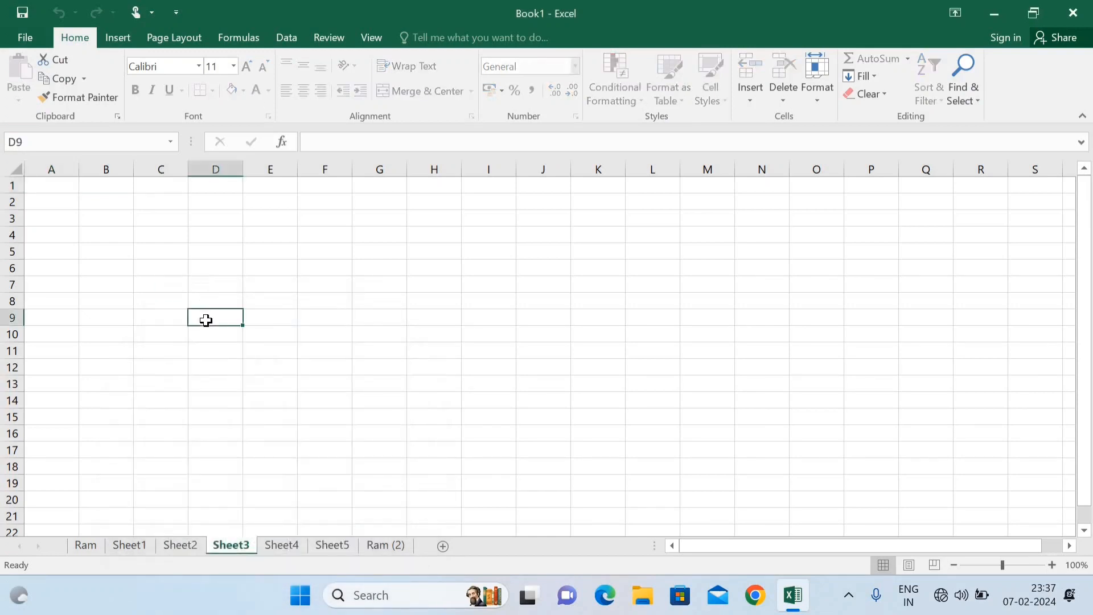
{"action": "double_click", "coordinate": [208, 324]}
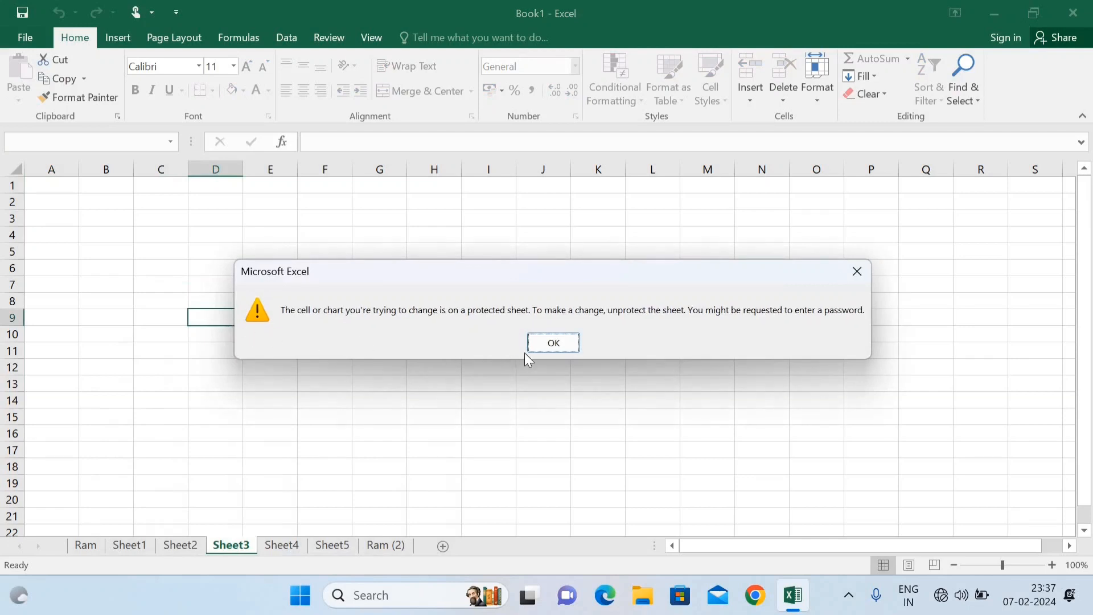
{"action": "left_click", "coordinate": [542, 346]}
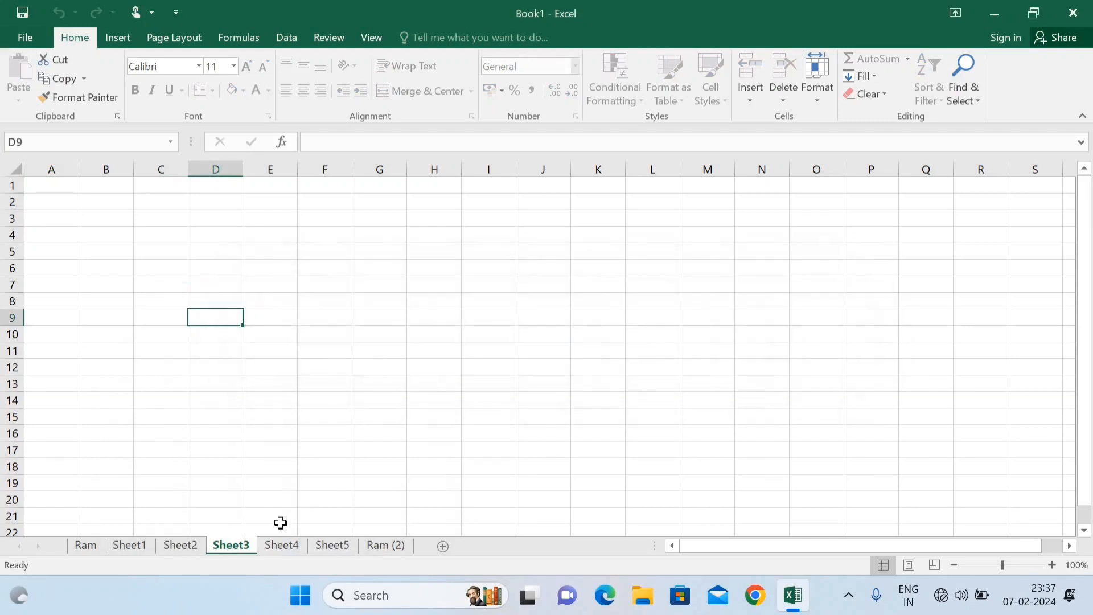
Step: Unprotect Sheet3 with its password and enter 'jhj' in F10 as a test
{"action": "right_click", "coordinate": [239, 547]}
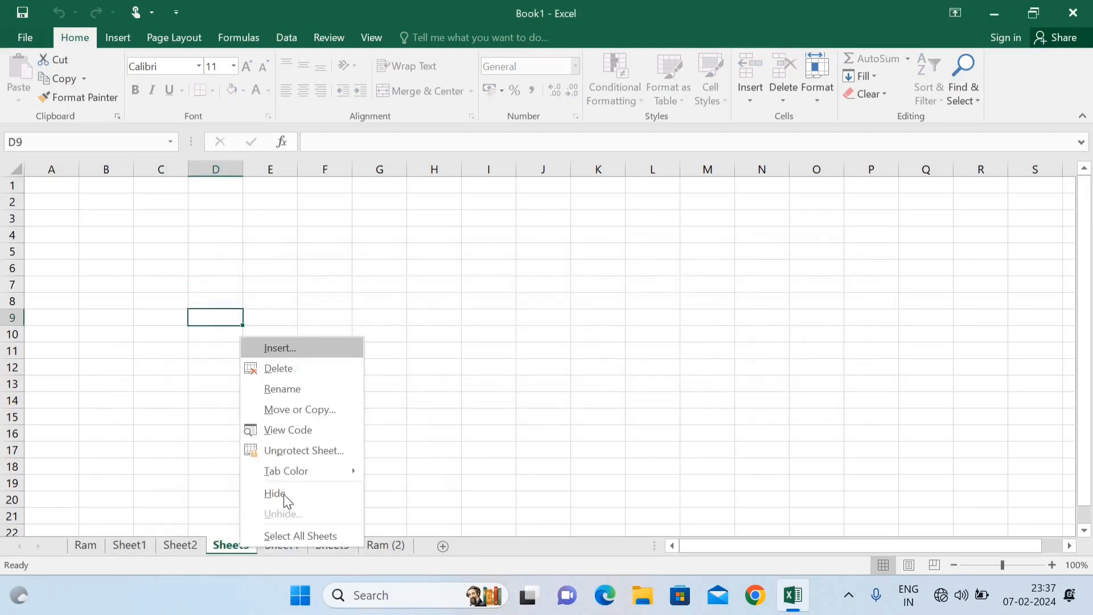
{"action": "left_click", "coordinate": [296, 449]}
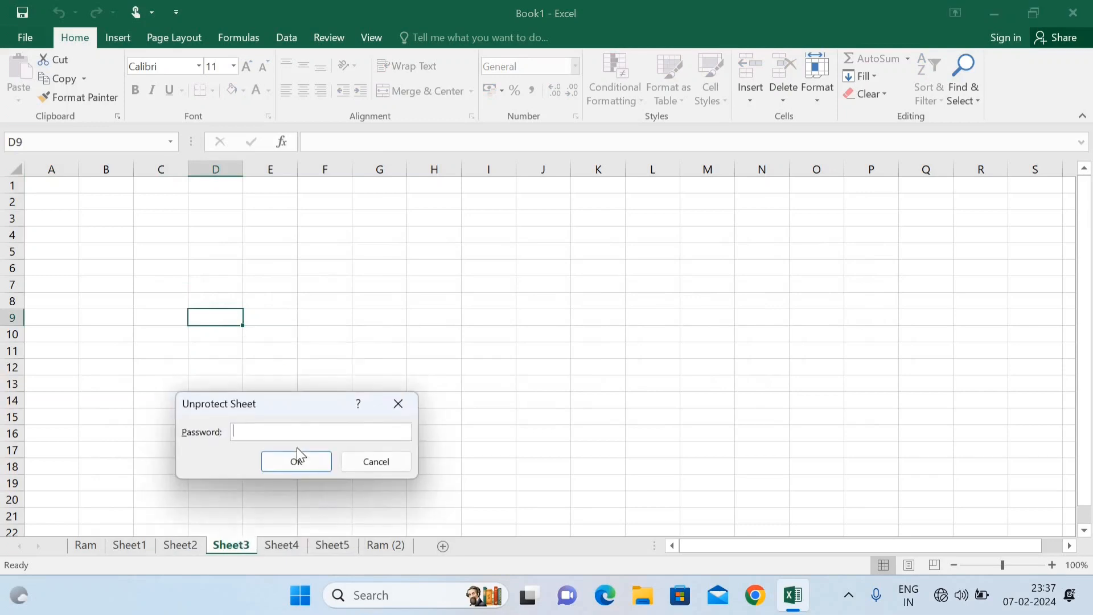
{"action": "type", "text": "12345"}
{"action": "key", "text": "Return"}
{"action": "left_click", "coordinate": [329, 342]}
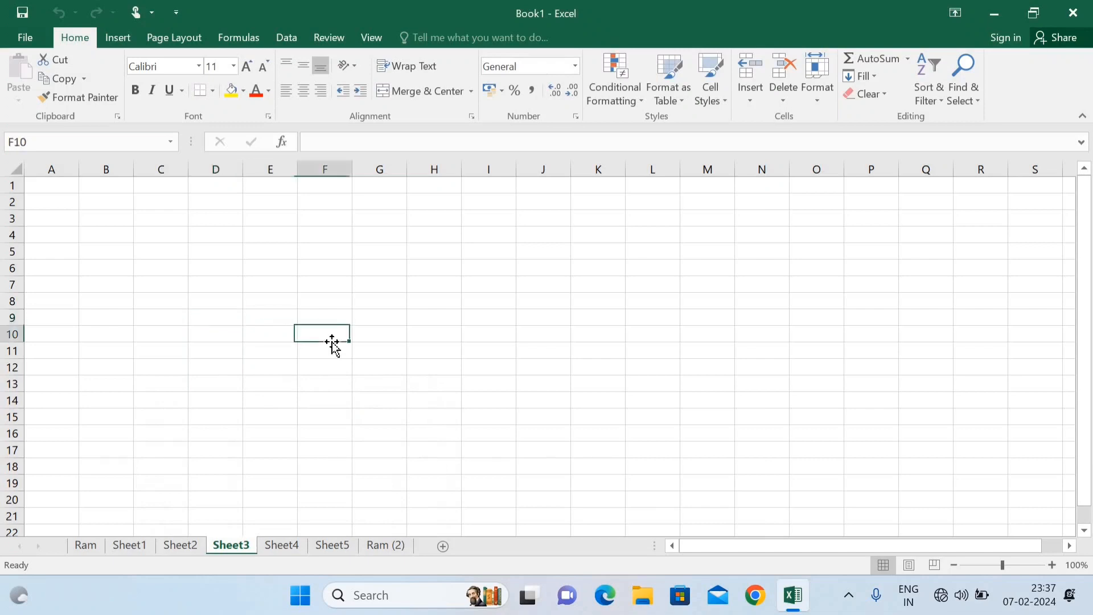
{"action": "type", "text": "jhj"}
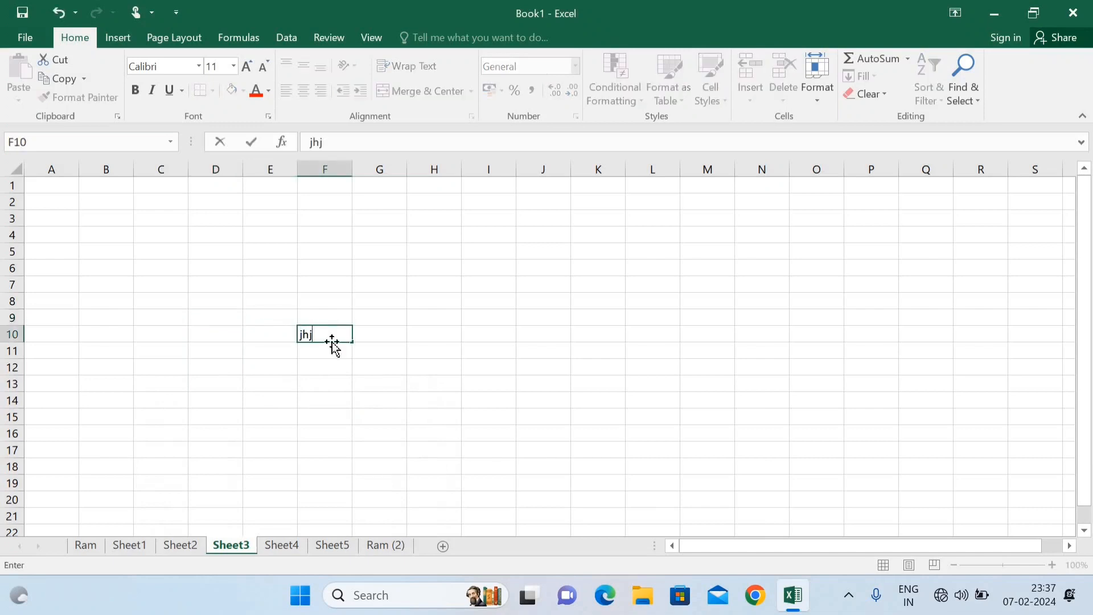
{"action": "key", "text": "Return"}
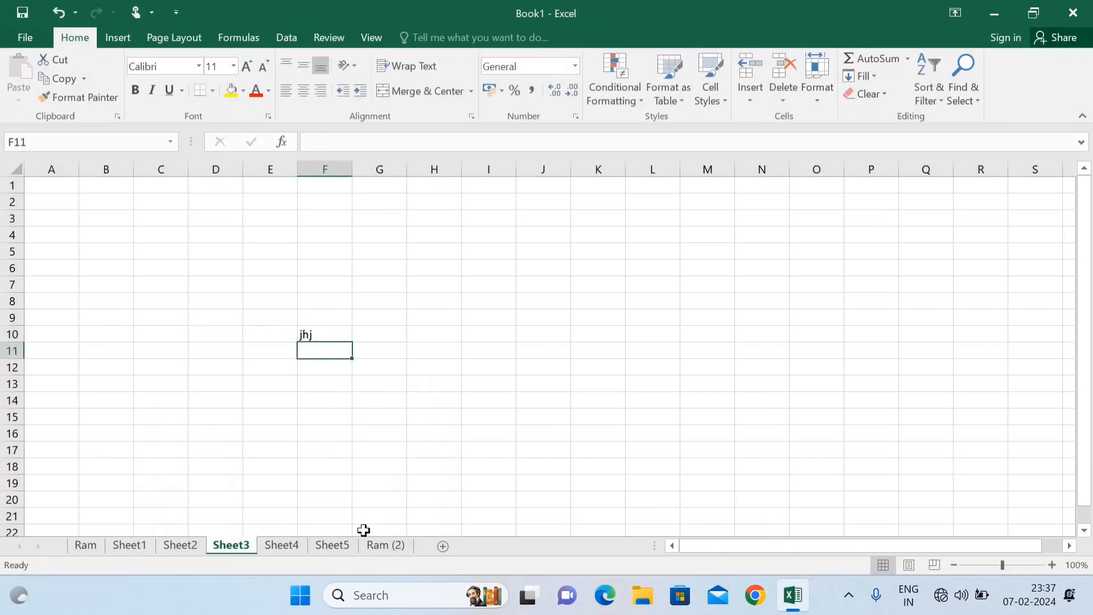
Step: Remove the password protection from the Ram (2) sheet
{"action": "left_click", "coordinate": [375, 546]}
{"action": "right_click", "coordinate": [376, 547]}
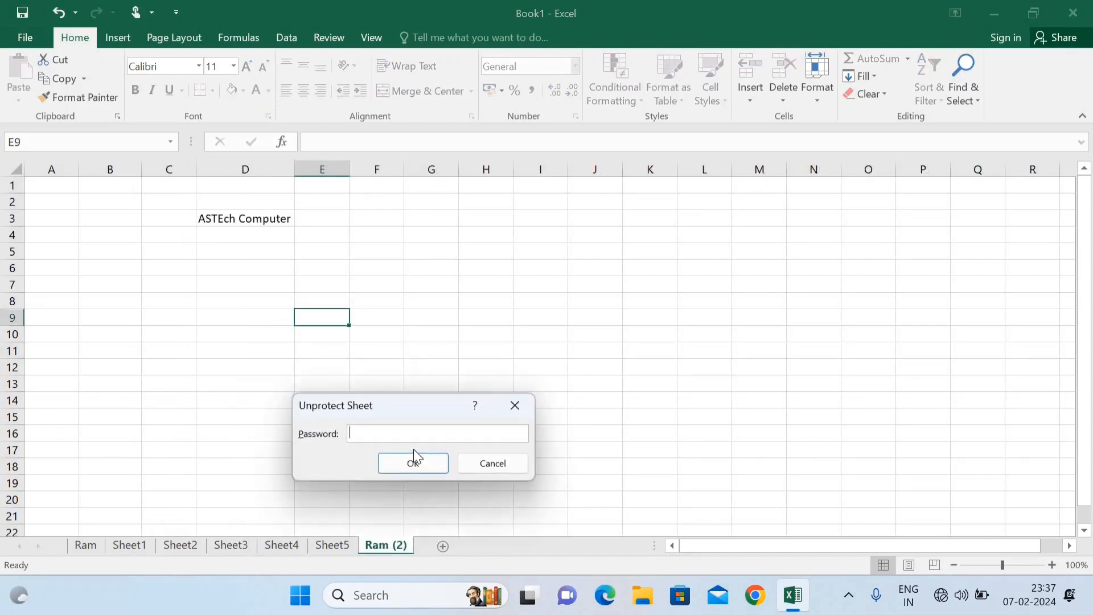
{"action": "type", "text": "•••••"}
{"action": "left_click", "coordinate": [413, 447]}
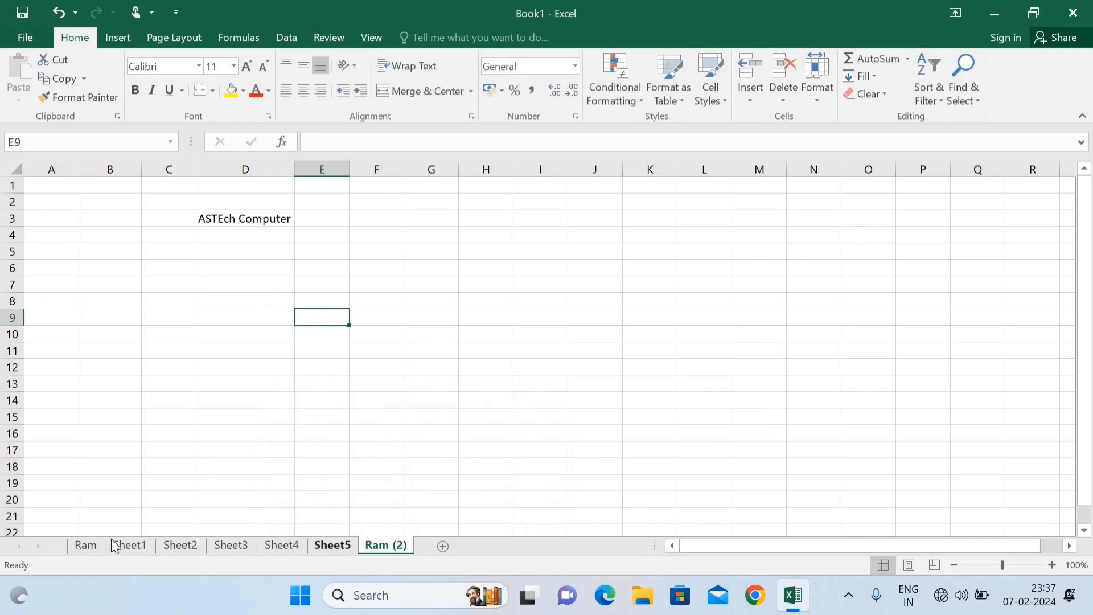
Step: Colour the Ram sheet's tab red
{"action": "left_click", "coordinate": [93, 545]}
{"action": "right_click", "coordinate": [93, 544]}
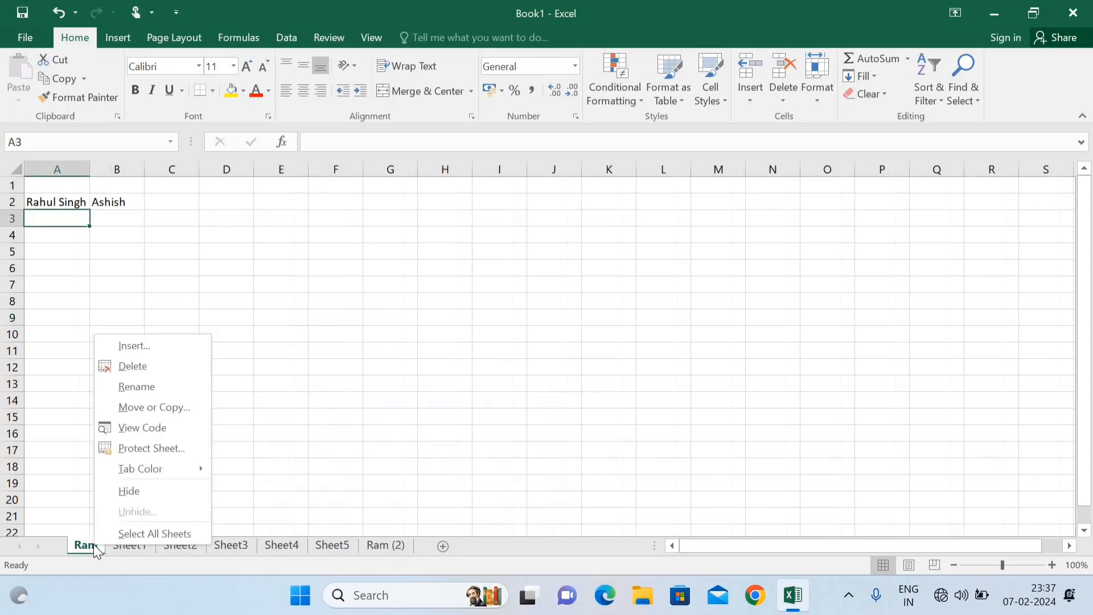
{"action": "mouse_move", "coordinate": [145, 463]}
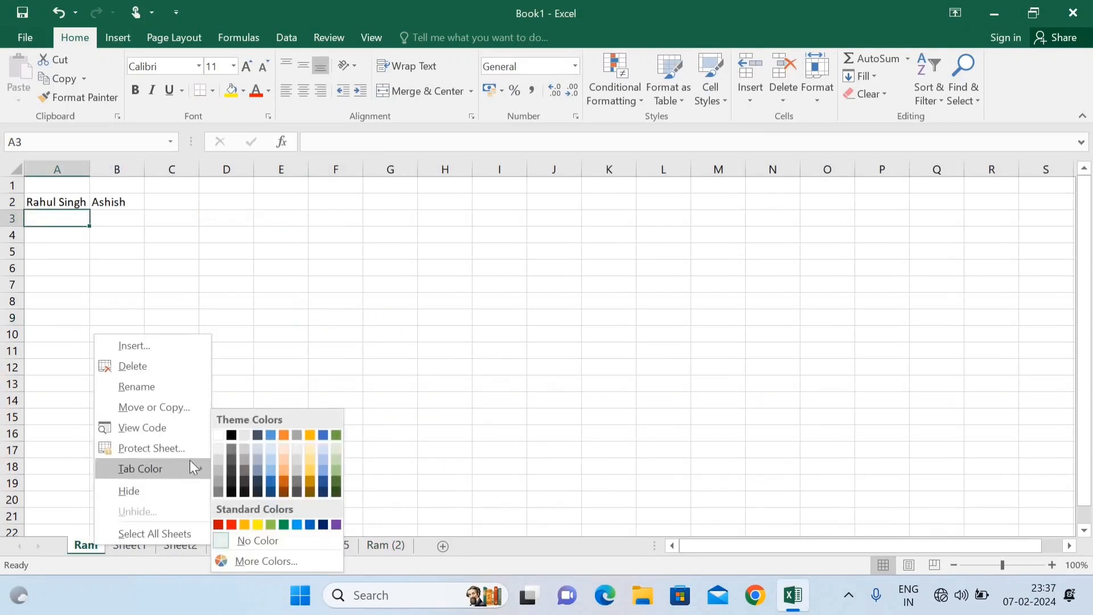
{"action": "left_click", "coordinate": [312, 323]}
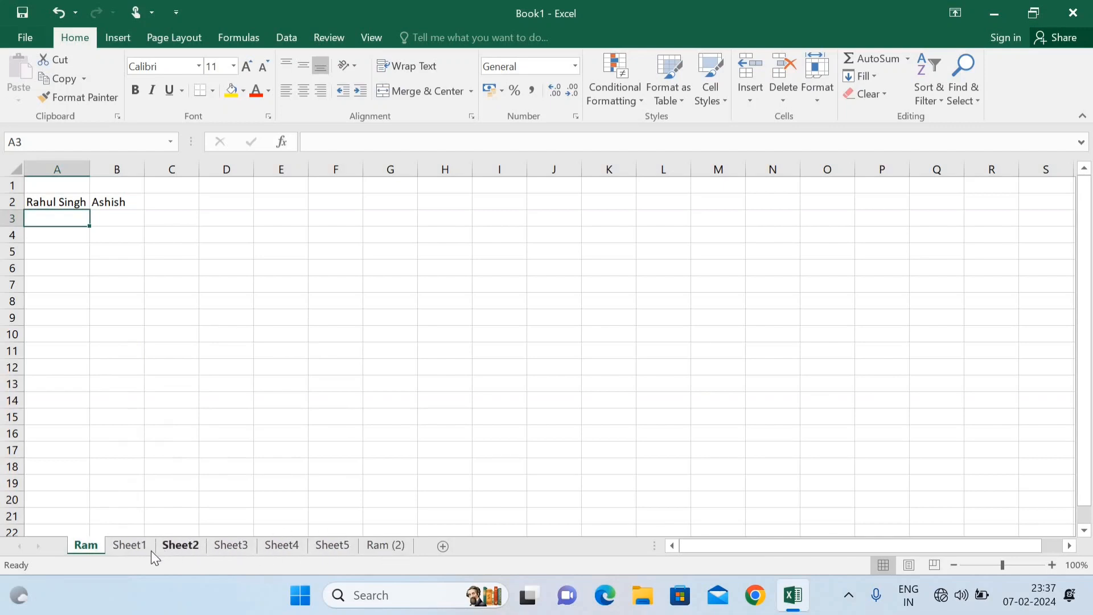
{"action": "right_click", "coordinate": [90, 551]}
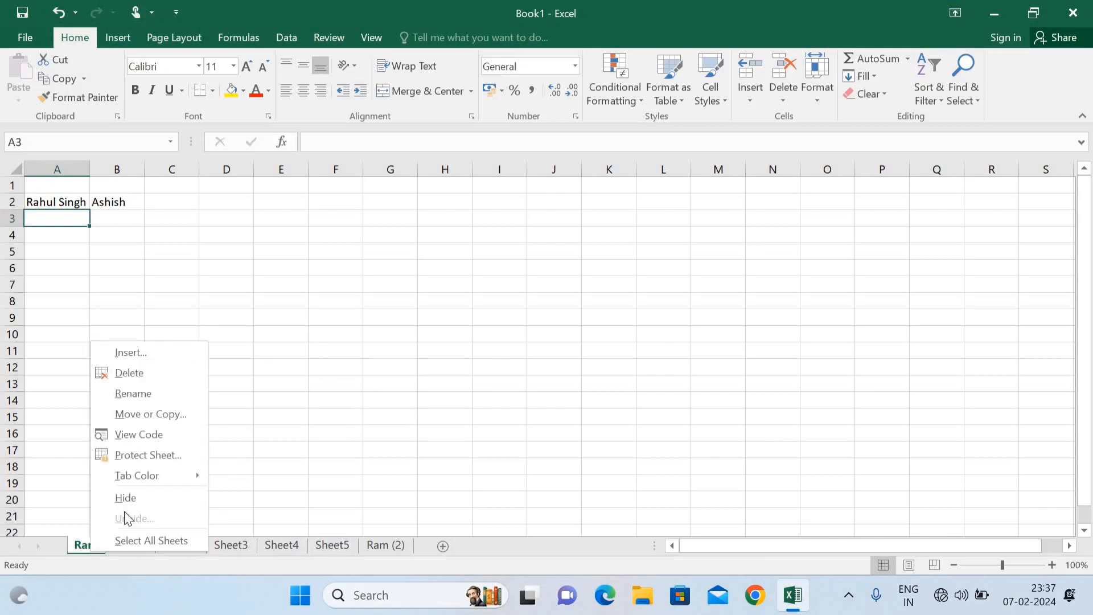
{"action": "mouse_move", "coordinate": [137, 475]}
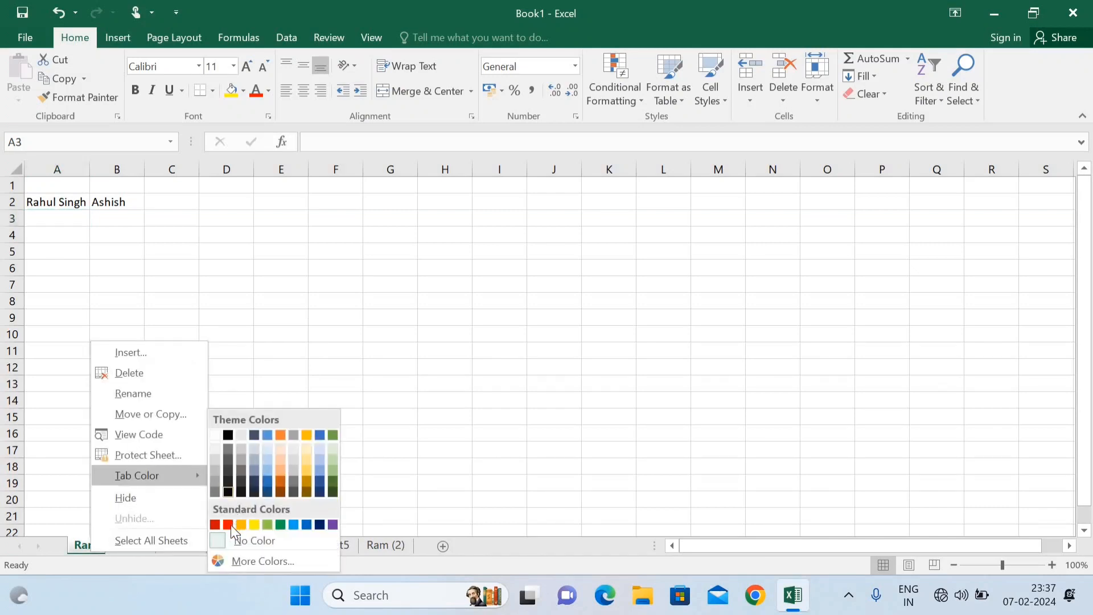
{"action": "left_click", "coordinate": [215, 524]}
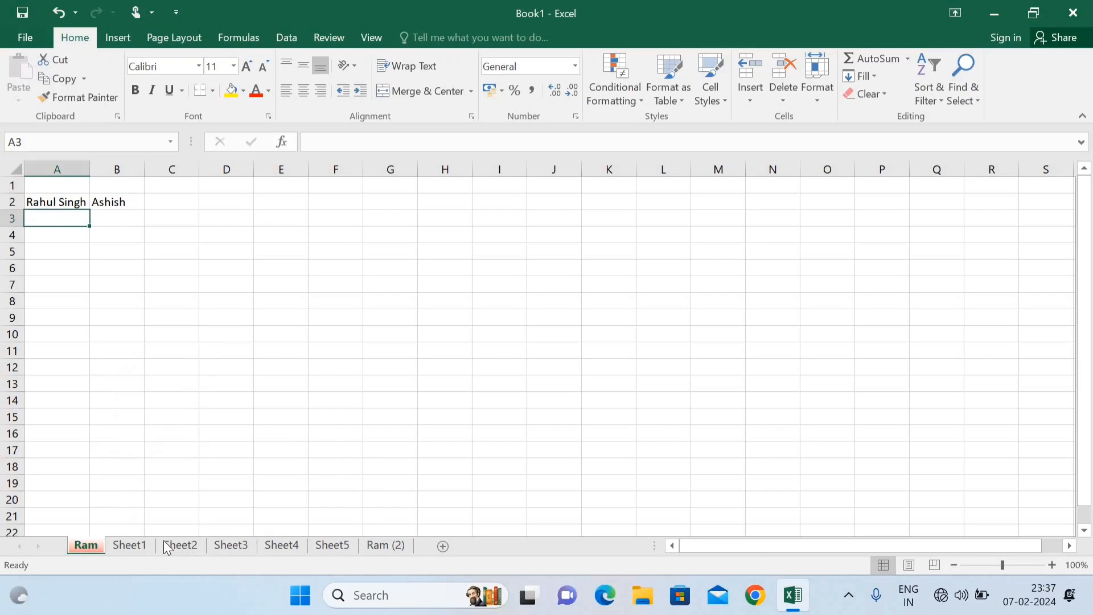
Step: Colour the Sheet1 tab yellow and the Sheet2 tab green
{"action": "left_click", "coordinate": [133, 546]}
{"action": "right_click", "coordinate": [134, 547]}
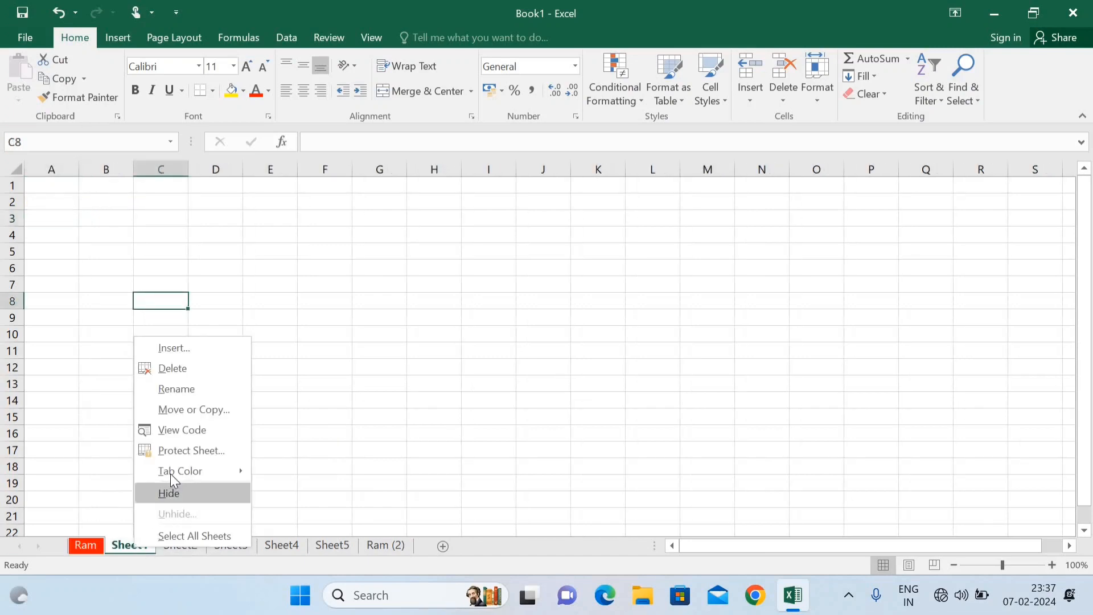
{"action": "mouse_move", "coordinate": [245, 473]}
{"action": "left_click", "coordinate": [302, 524]}
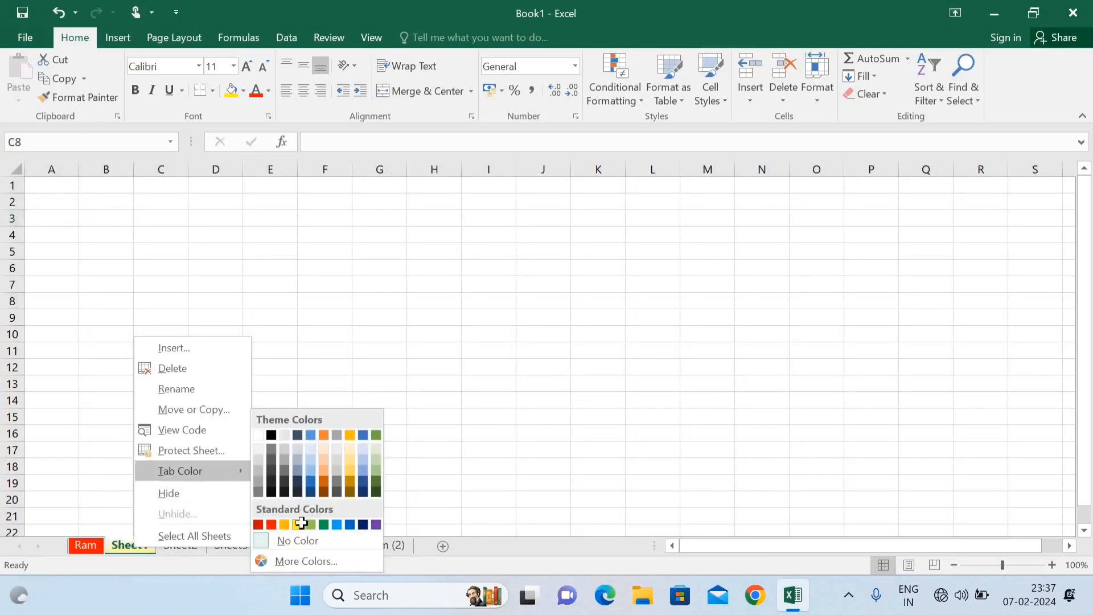
{"action": "right_click", "coordinate": [193, 543]}
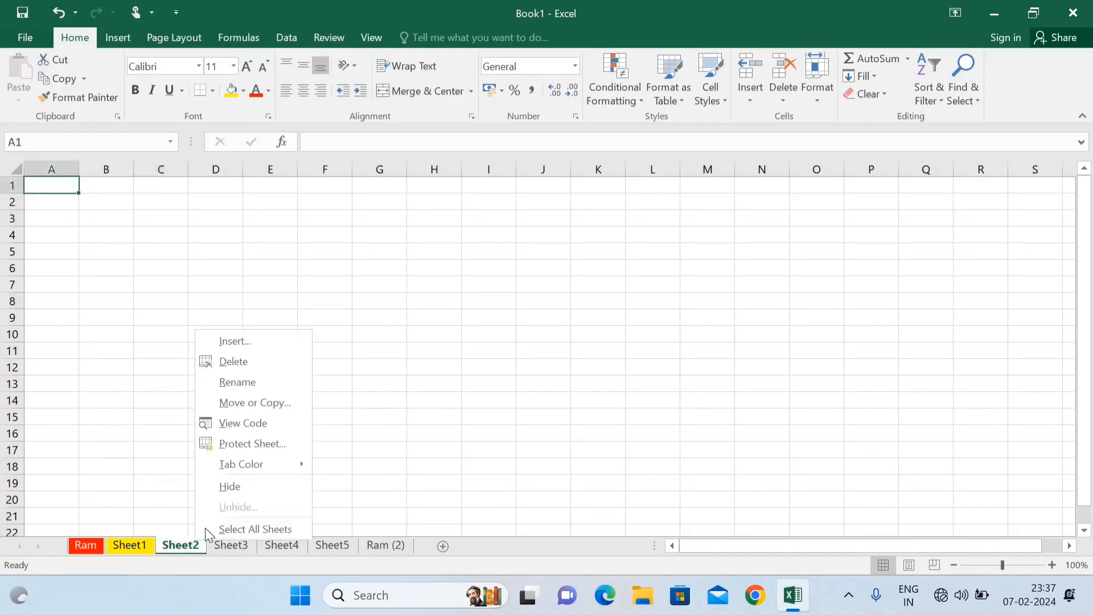
{"action": "mouse_move", "coordinate": [239, 464]}
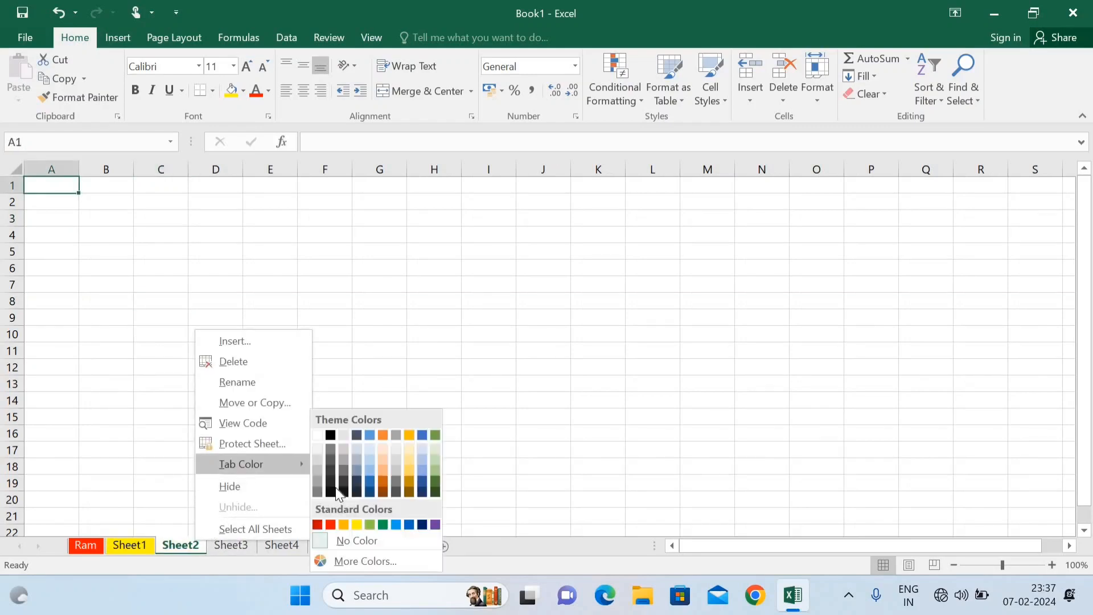
{"action": "left_click", "coordinate": [358, 525]}
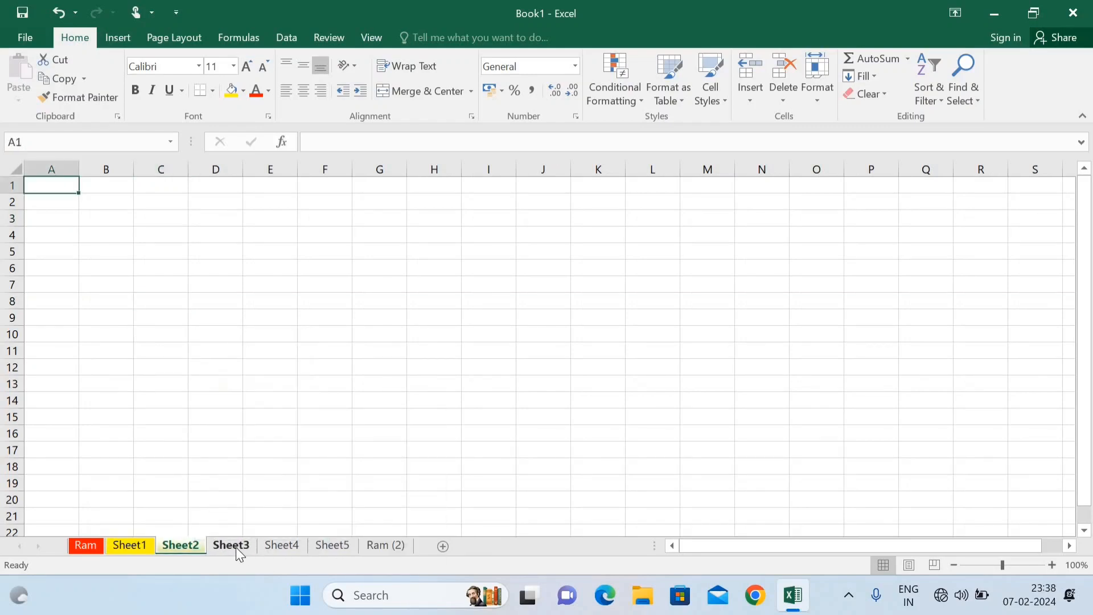
Step: Colour the Sheet3 tab blue, then move to Sheet4 leaving it uncoloured
{"action": "left_click", "coordinate": [236, 547]}
{"action": "right_click", "coordinate": [235, 548]}
{"action": "mouse_move", "coordinate": [295, 470]}
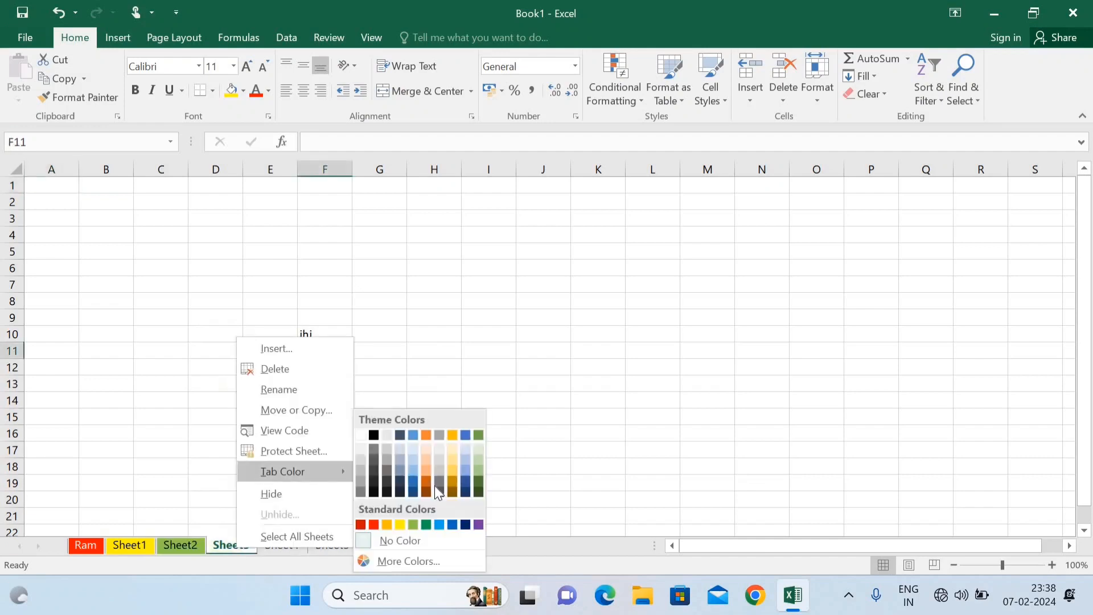
{"action": "left_click", "coordinate": [426, 524]}
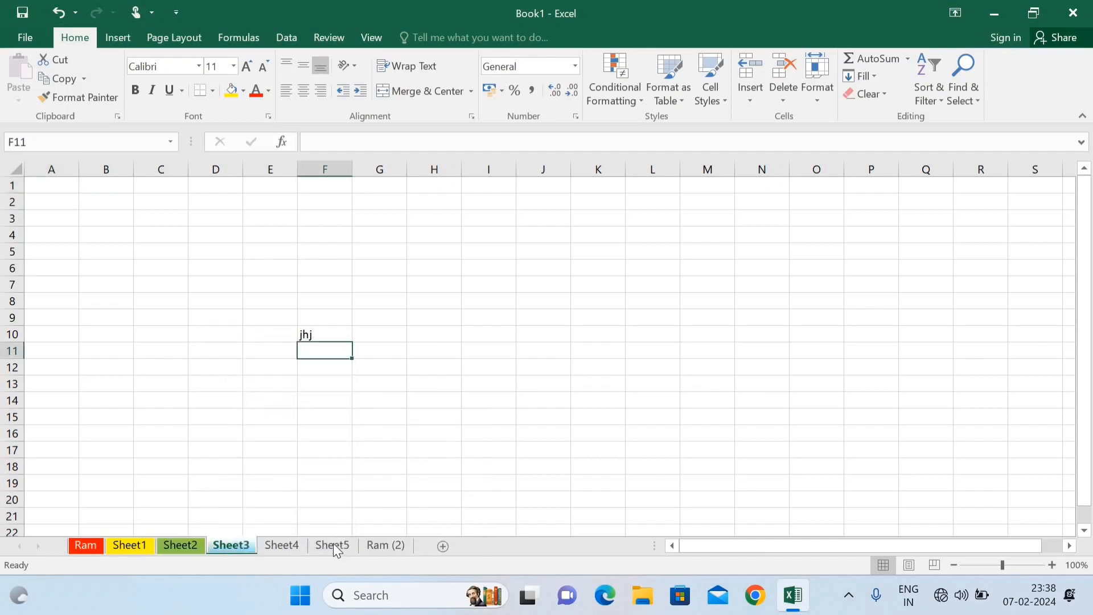
{"action": "left_click", "coordinate": [292, 543]}
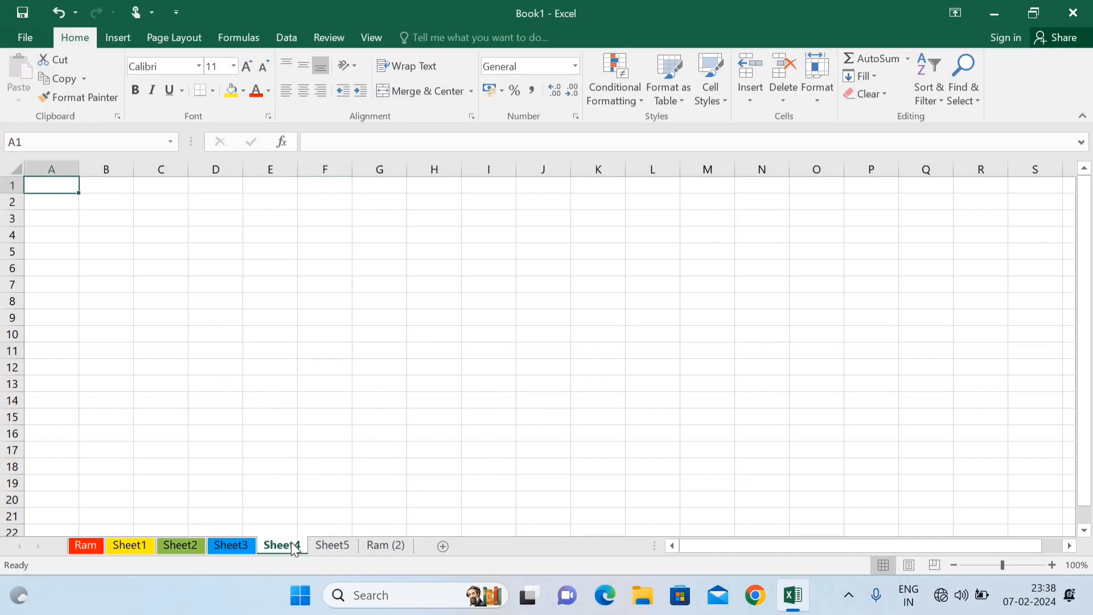
{"action": "right_click", "coordinate": [292, 548]}
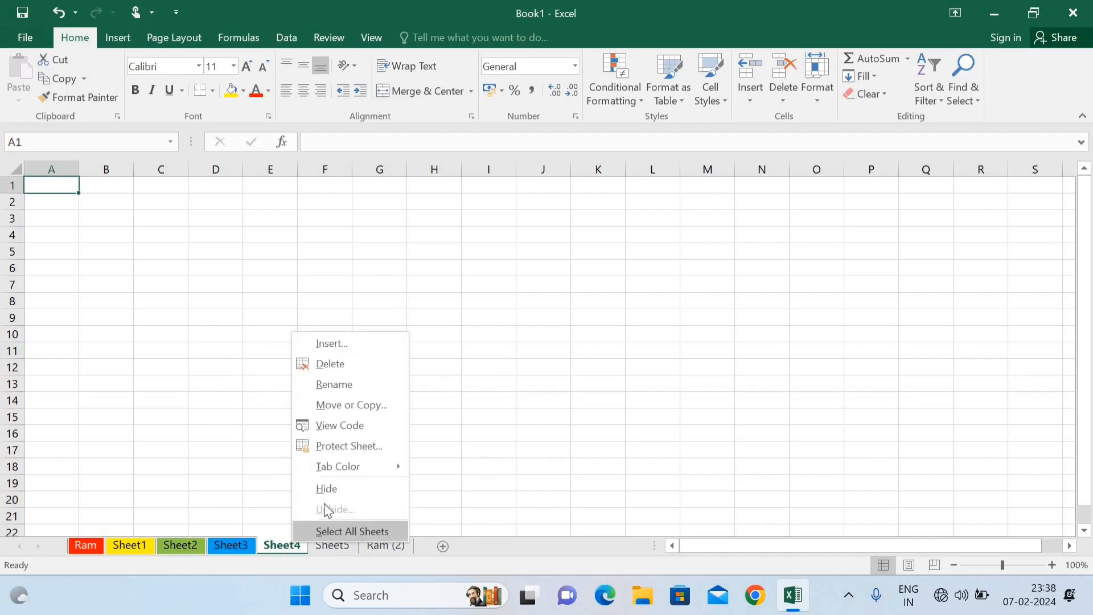
{"action": "left_click", "coordinate": [470, 444]}
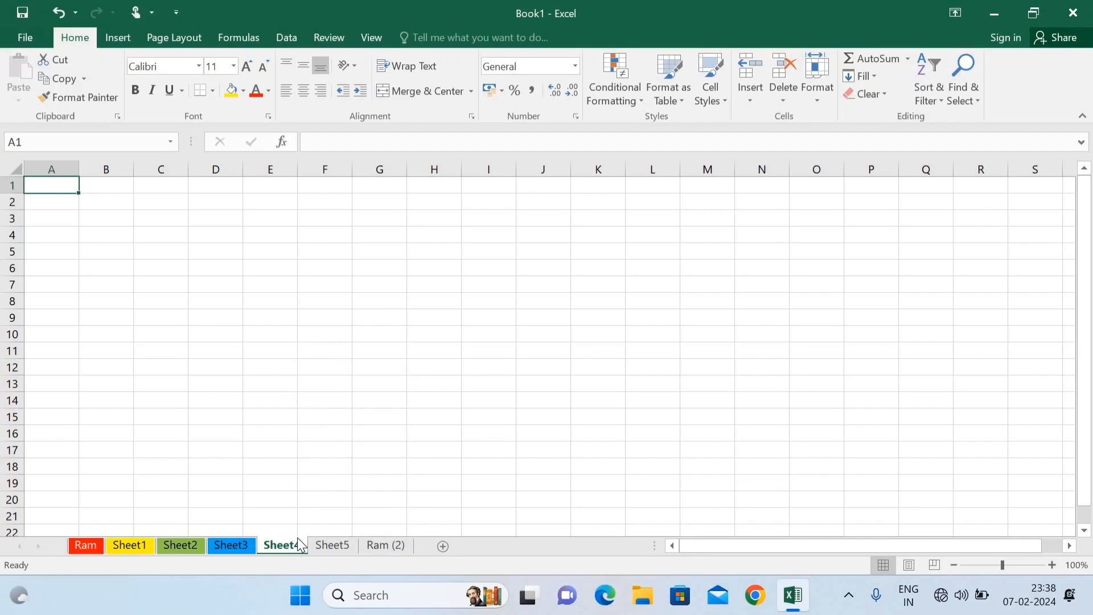
Step: Hide the Ram sheet
{"action": "right_click", "coordinate": [88, 548]}
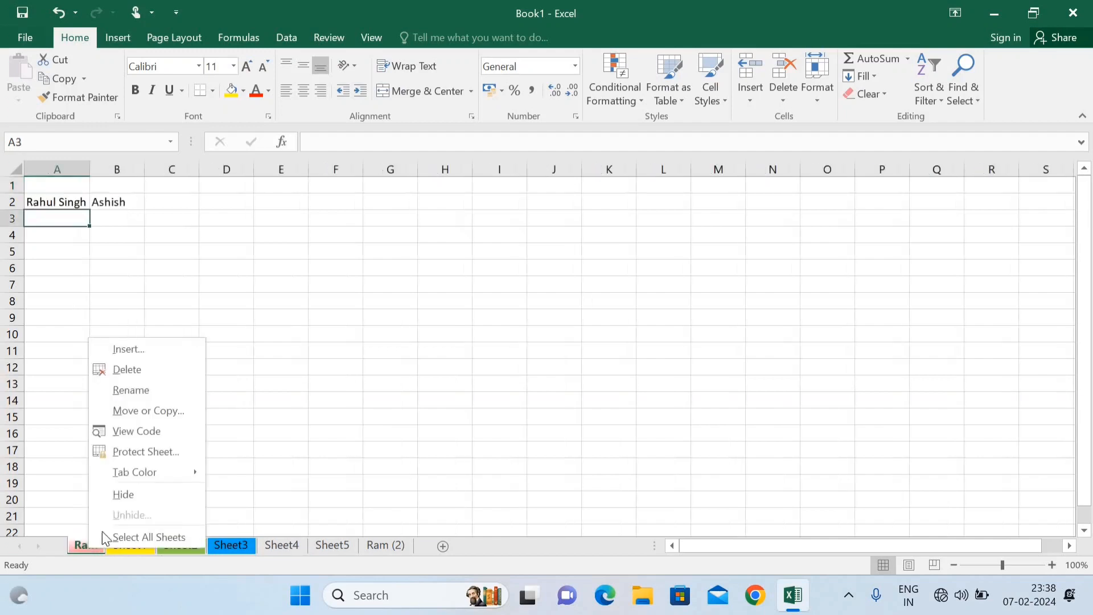
{"action": "left_click", "coordinate": [133, 493]}
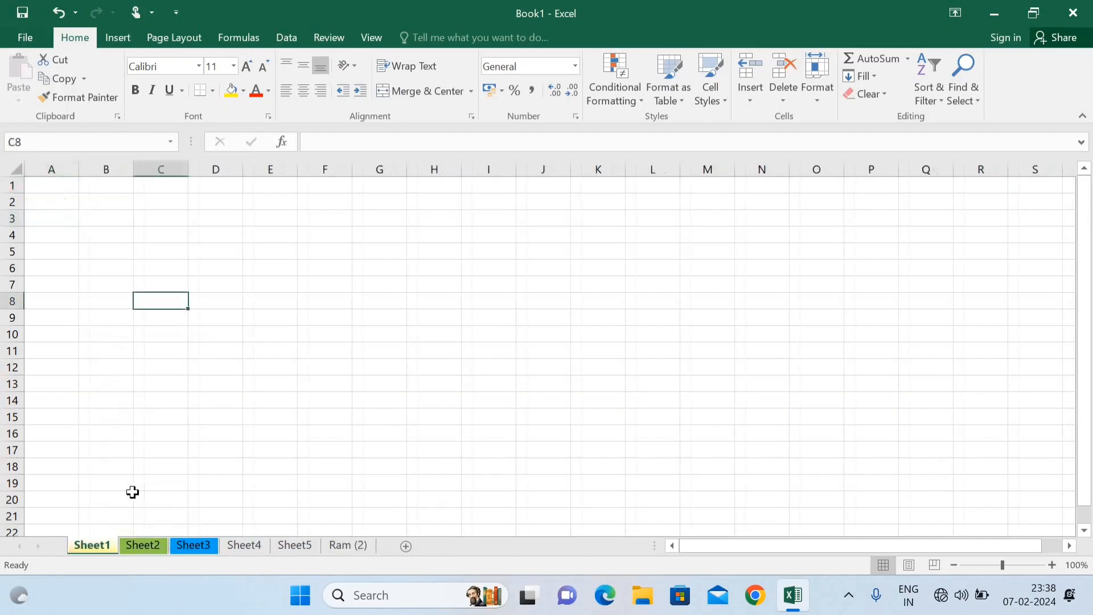
{"action": "left_click", "coordinate": [138, 444]}
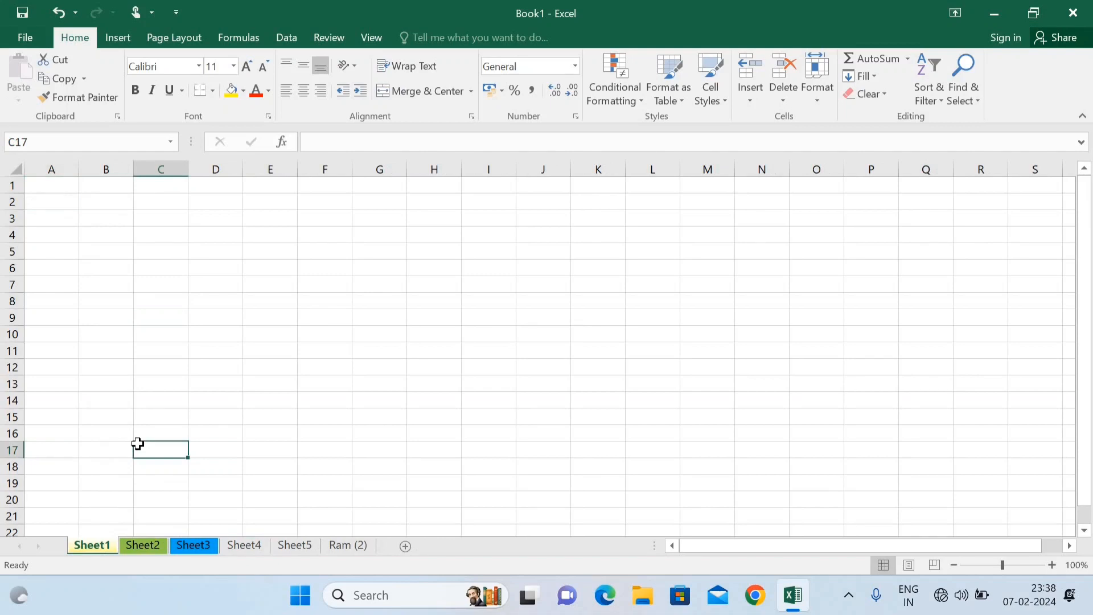
Step: Delete the Ram (2) sheet permanently, confirming the deletion
{"action": "left_click", "coordinate": [337, 549]}
{"action": "right_click", "coordinate": [338, 549]}
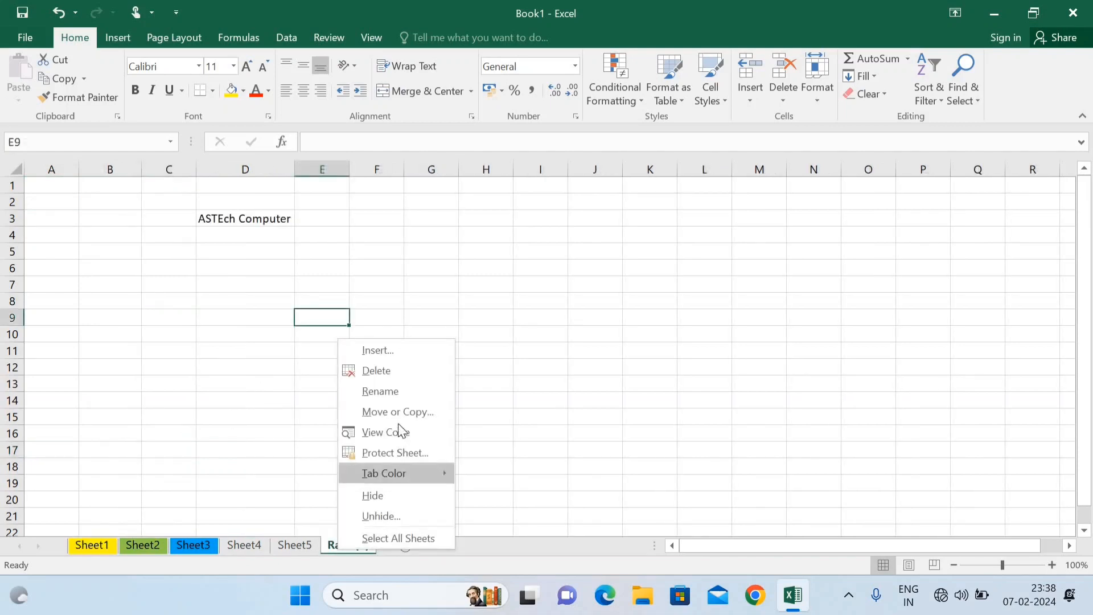
{"action": "left_click", "coordinate": [395, 371]}
{"action": "left_click", "coordinate": [517, 341]}
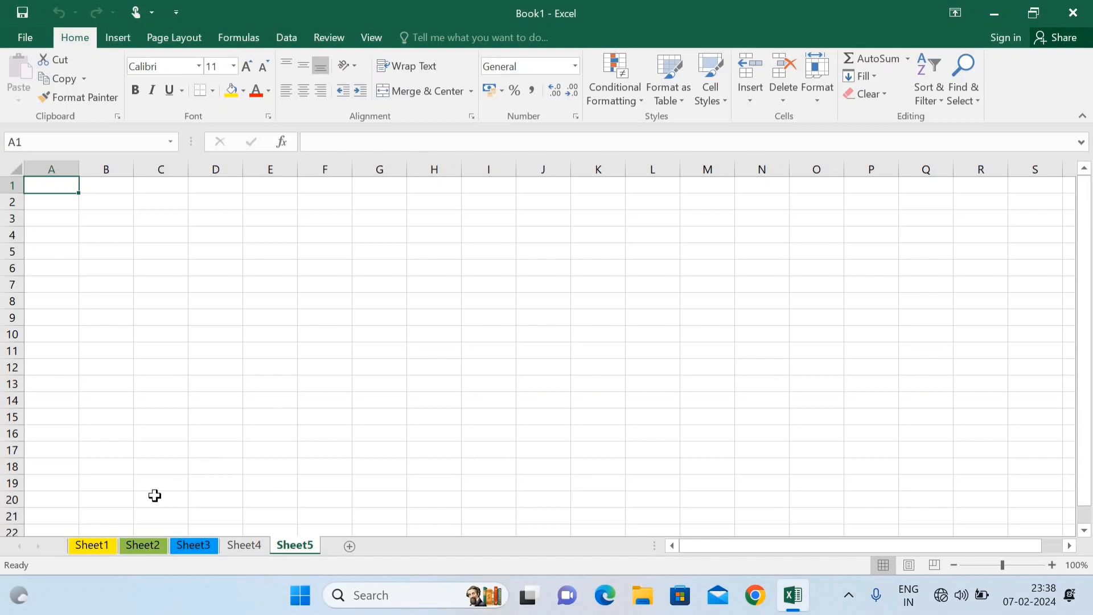
Step: Unhide the Ram sheet from the list of hidden sheets
{"action": "right_click", "coordinate": [243, 547]}
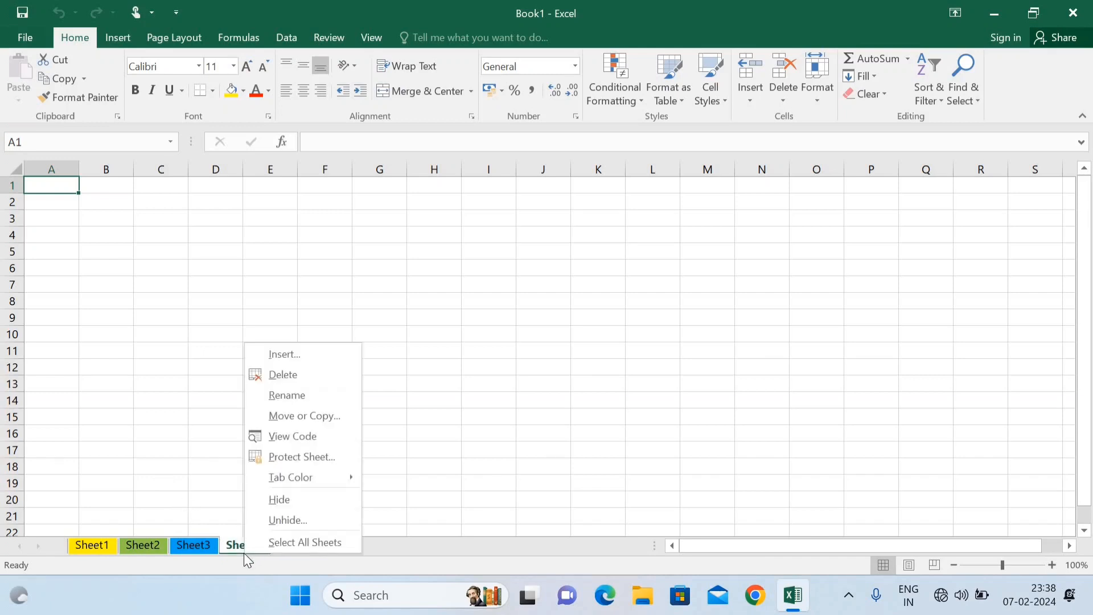
{"action": "left_click", "coordinate": [296, 520]}
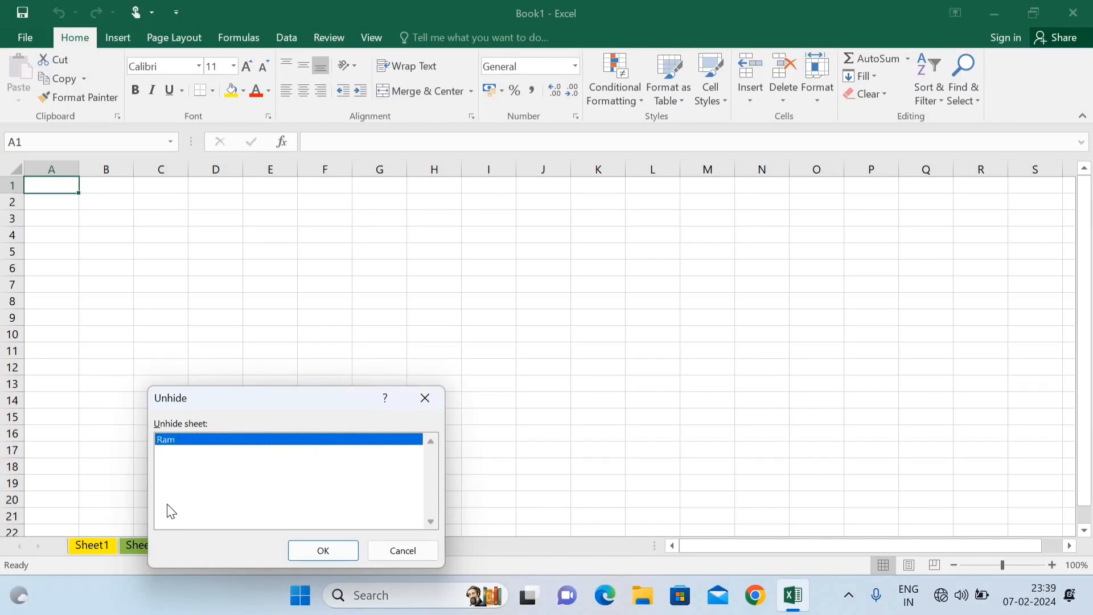
{"action": "left_click", "coordinate": [322, 559]}
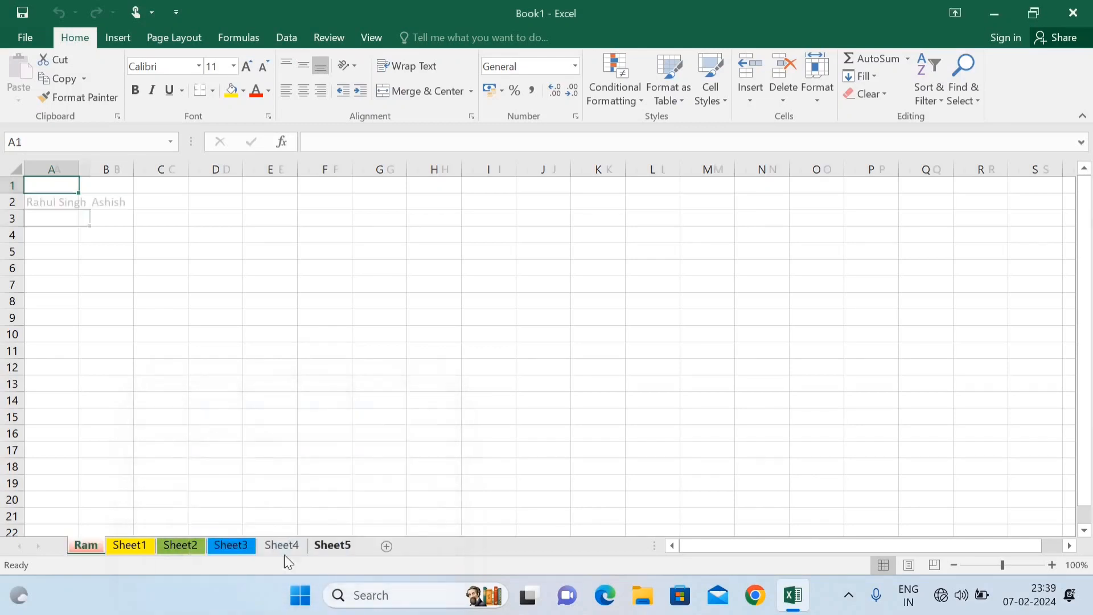
Step: Enter 'hkjhjk' in B12 on Ram, then step through Sheet1 and Sheet2 to Sheet3
{"action": "right_click", "coordinate": [80, 553]}
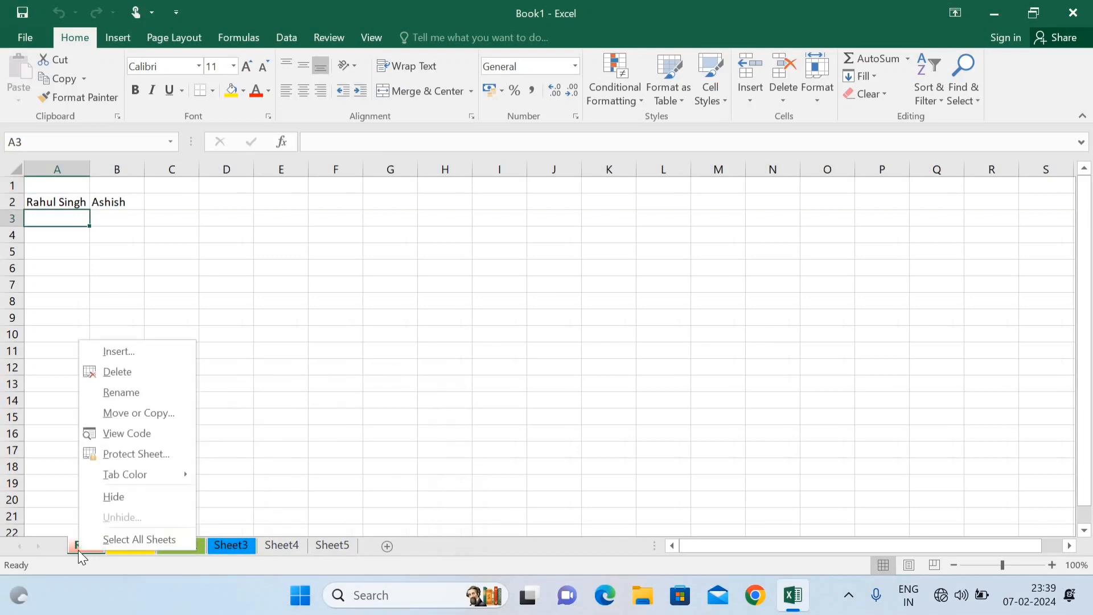
{"action": "left_click", "coordinate": [258, 370]}
{"action": "left_click", "coordinate": [122, 369]}
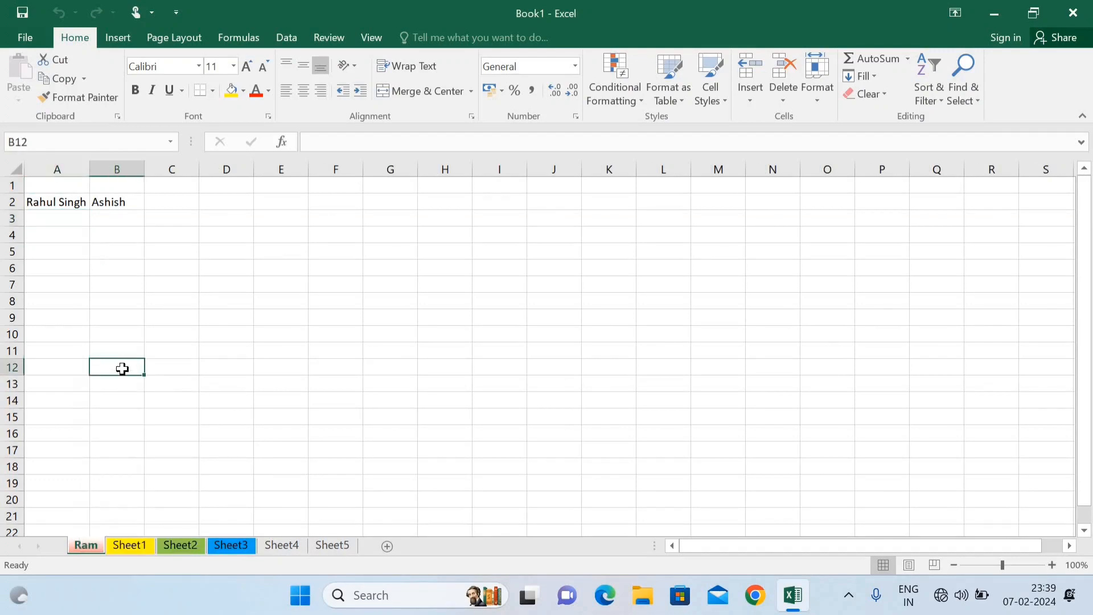
{"action": "type", "text": "hkjhjk"}
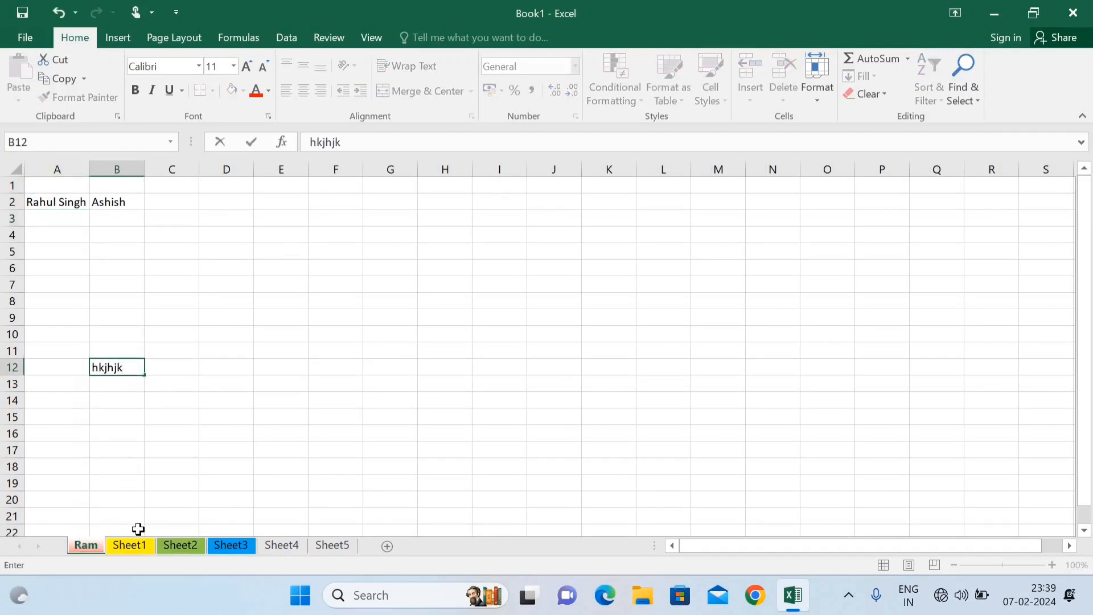
{"action": "left_click", "coordinate": [138, 548]}
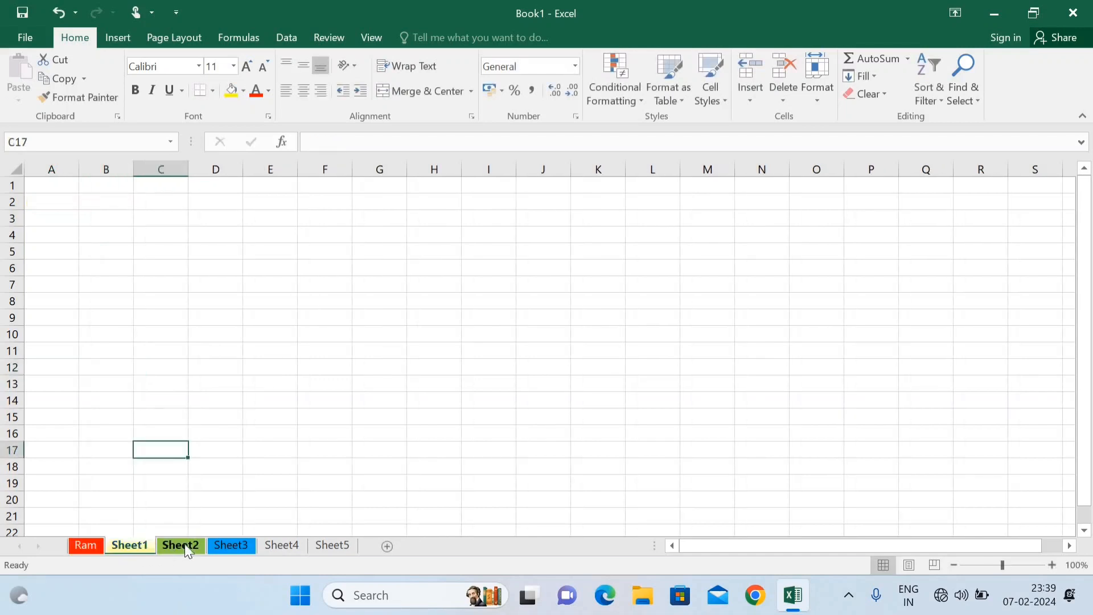
{"action": "left_click", "coordinate": [185, 545]}
{"action": "left_click", "coordinate": [222, 543]}
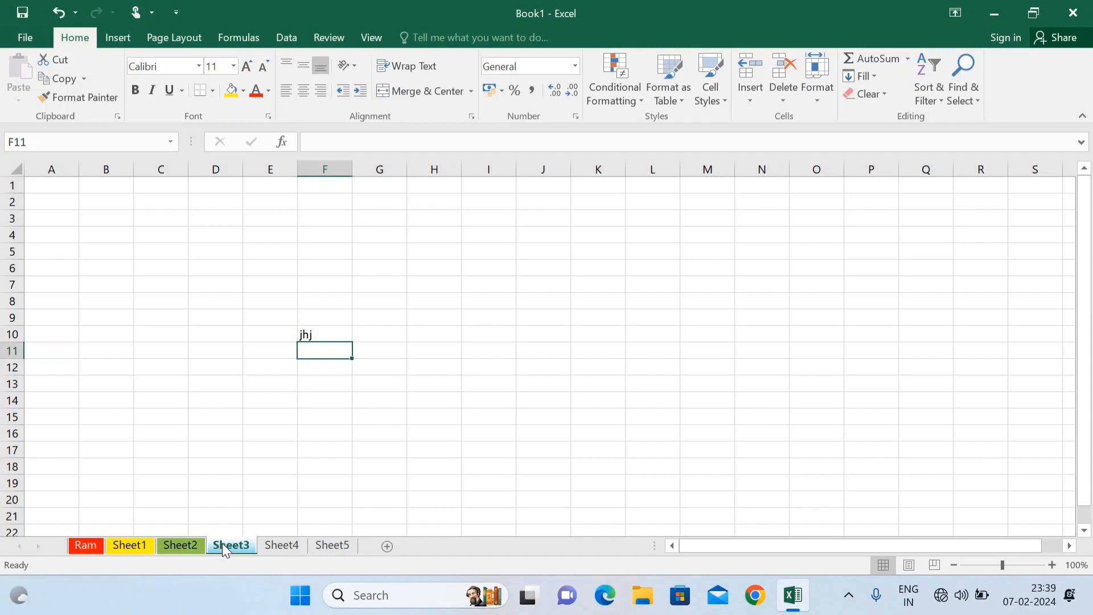
Step: Select all sheets as a group and type 'ASTech Computer' into A1
{"action": "right_click", "coordinate": [222, 543]}
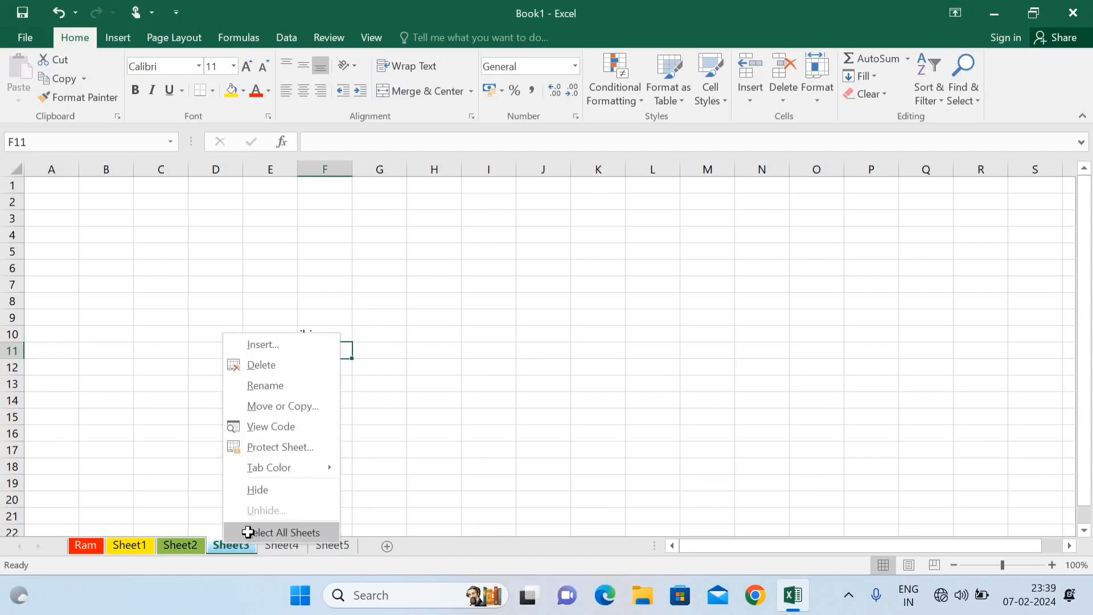
{"action": "left_click", "coordinate": [248, 532]}
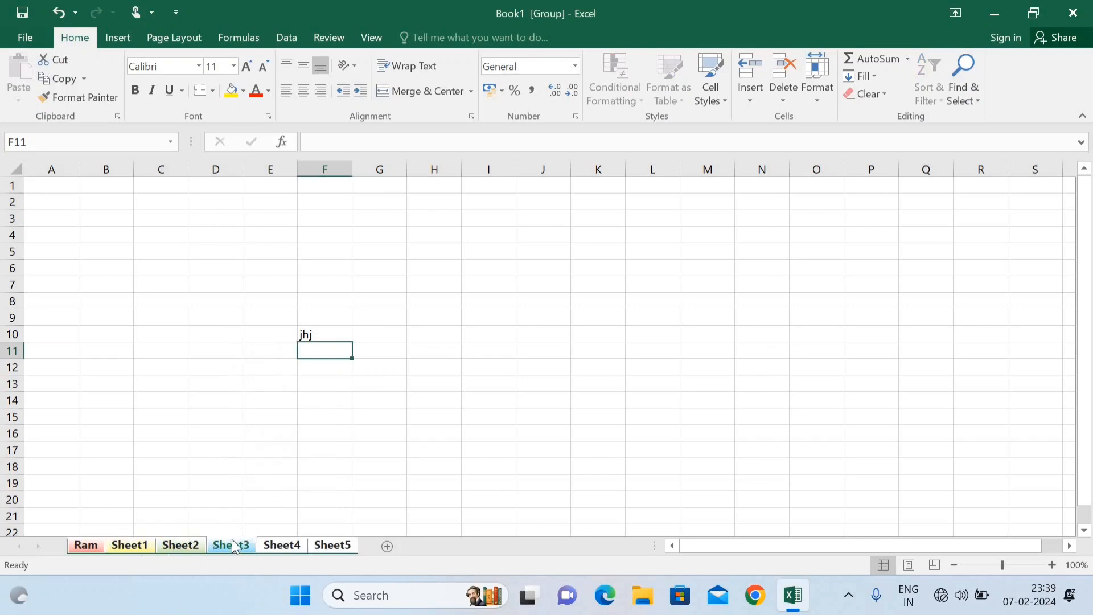
{"action": "left_click", "coordinate": [57, 187]}
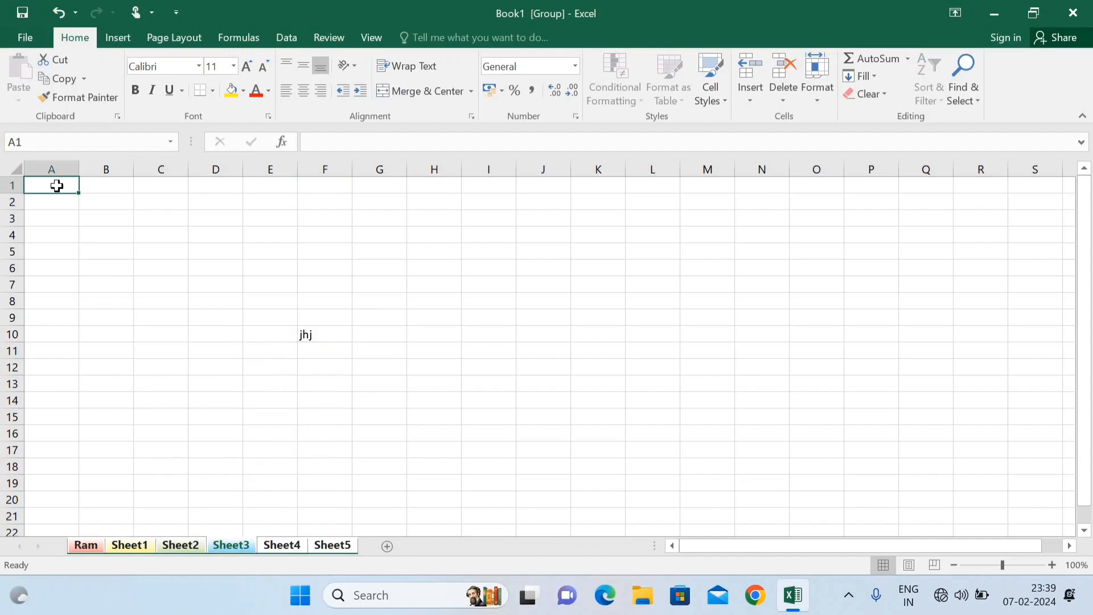
{"action": "type", "text": "AS"}
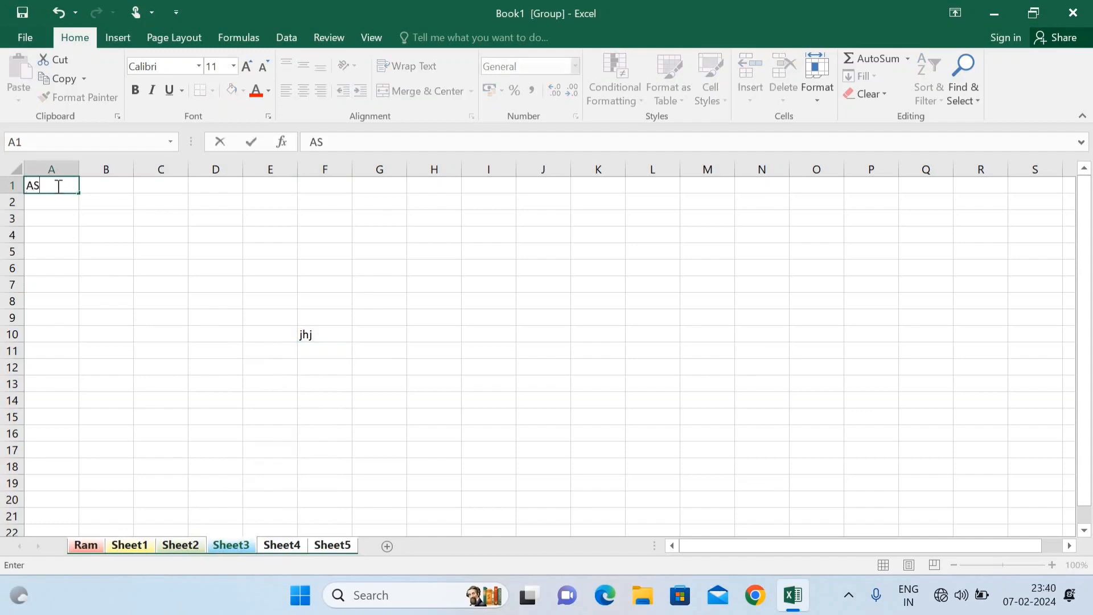
{"action": "type", "text": "Tech Comp"}
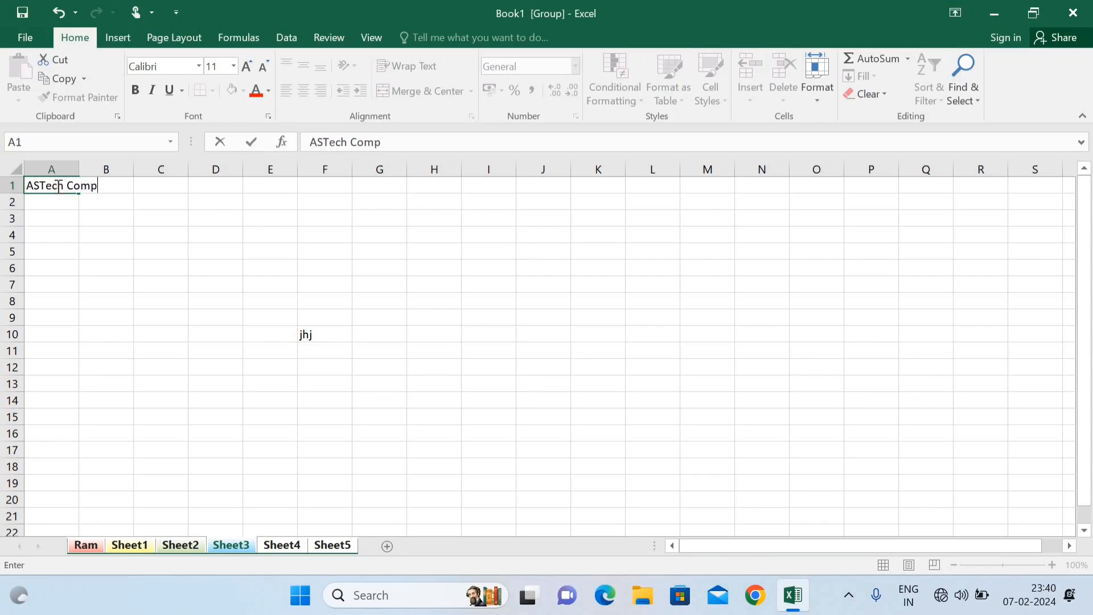
{"action": "type", "text": "uter"}
{"action": "key", "text": "Return"}
{"action": "key", "text": "Up"}
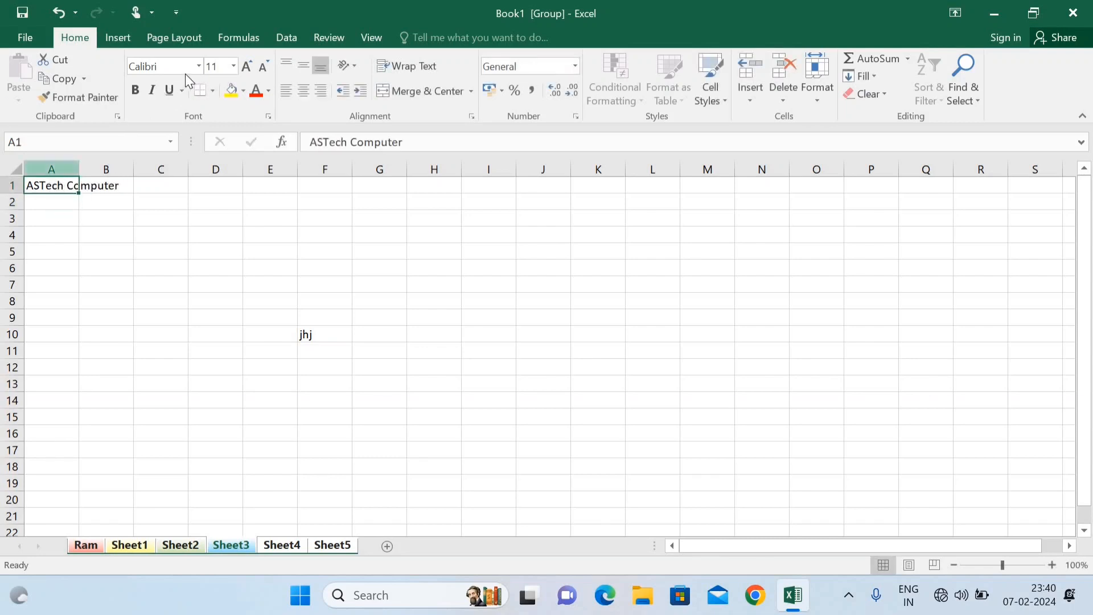
Step: Set the heading font to Eras Bold ITC
{"action": "left_click", "coordinate": [198, 67]}
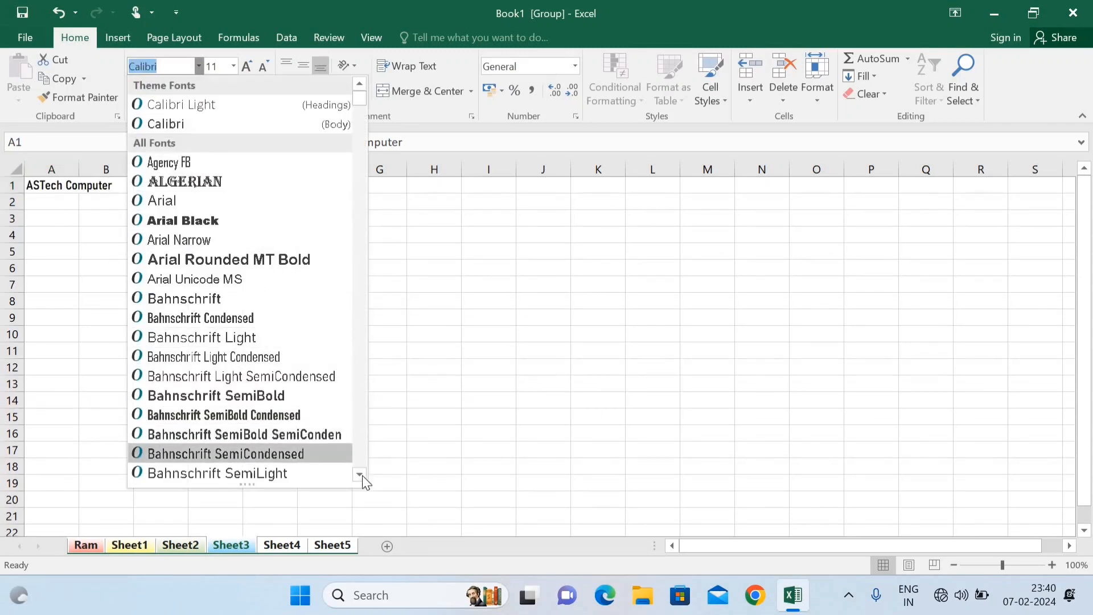
{"action": "left_click", "coordinate": [361, 475]}
{"action": "left_click", "coordinate": [362, 476]}
{"action": "left_click", "coordinate": [362, 476]}
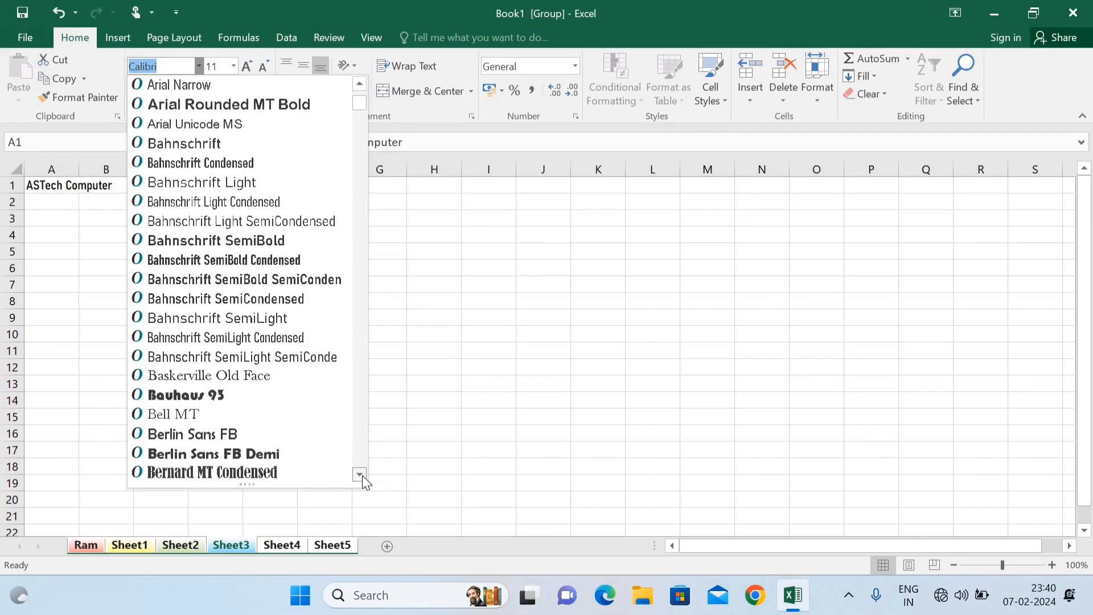
{"action": "left_click", "coordinate": [362, 476]}
{"action": "left_click", "coordinate": [362, 476]}
{"action": "left_click", "coordinate": [362, 476]}
{"action": "left_click", "coordinate": [362, 476]}
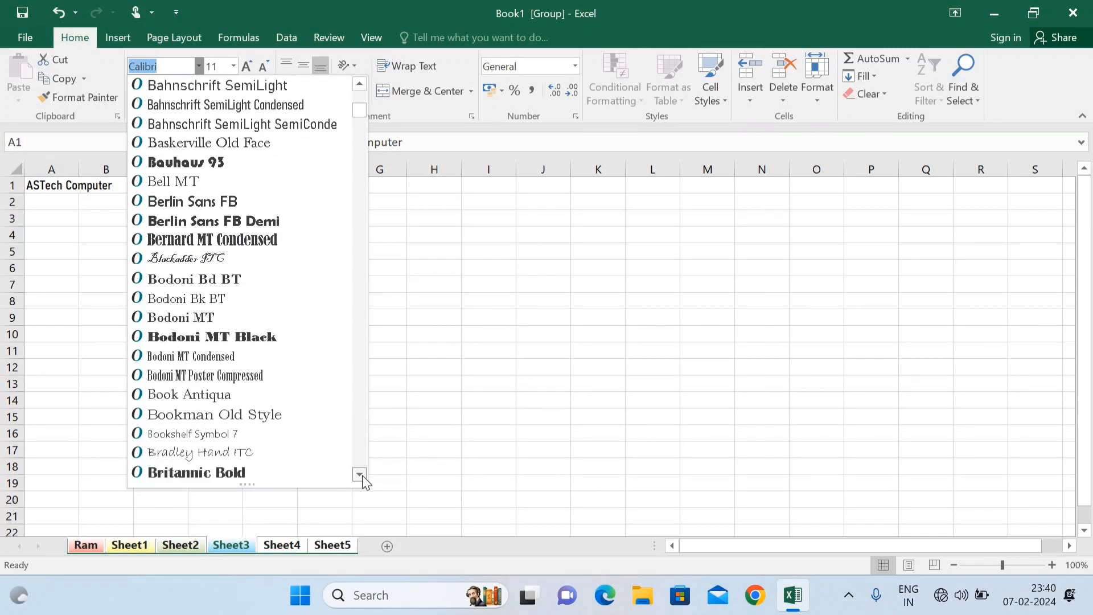
{"action": "left_click", "coordinate": [362, 476]}
{"action": "left_click", "coordinate": [362, 475]}
{"action": "left_click", "coordinate": [362, 475]}
{"action": "left_click", "coordinate": [362, 476]}
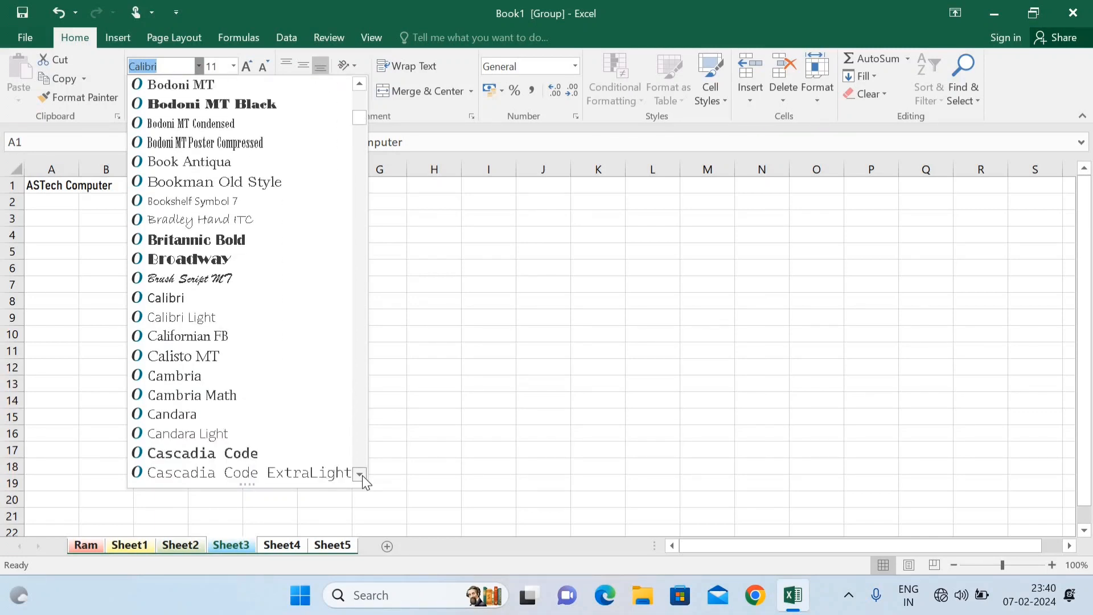
{"action": "left_click", "coordinate": [363, 475]}
{"action": "left_click", "coordinate": [362, 476]}
{"action": "left_click", "coordinate": [362, 476]}
{"action": "left_click", "coordinate": [362, 476]}
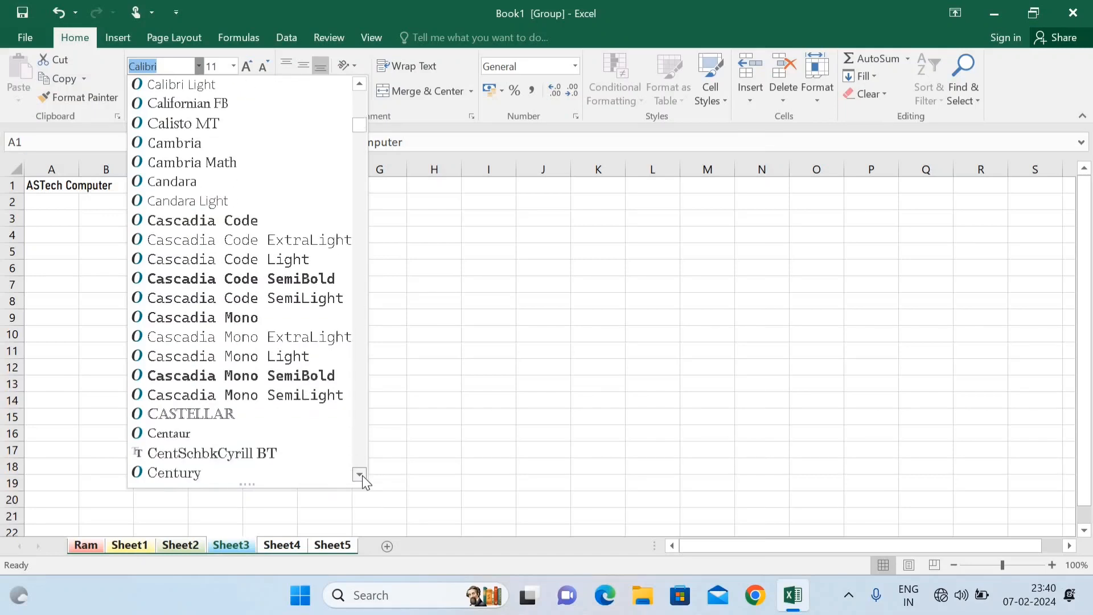
{"action": "left_click", "coordinate": [362, 476]}
{"action": "left_click", "coordinate": [362, 476]}
{"action": "left_click", "coordinate": [362, 476]}
{"action": "left_click", "coordinate": [362, 476]}
{"action": "left_click", "coordinate": [362, 476]}
{"action": "left_click", "coordinate": [362, 475]}
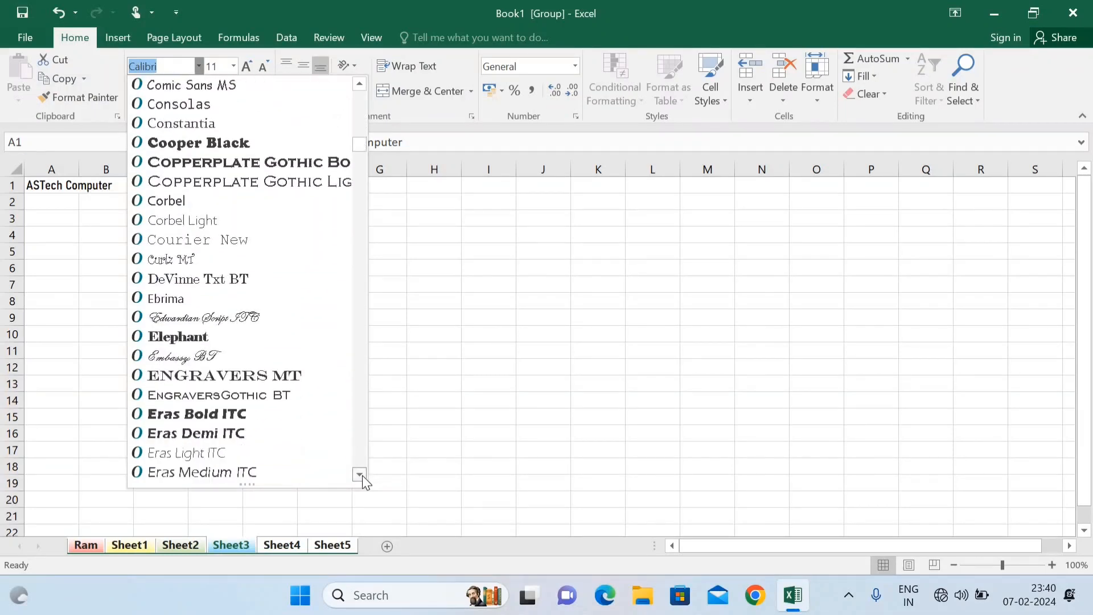
{"action": "left_click", "coordinate": [259, 410]}
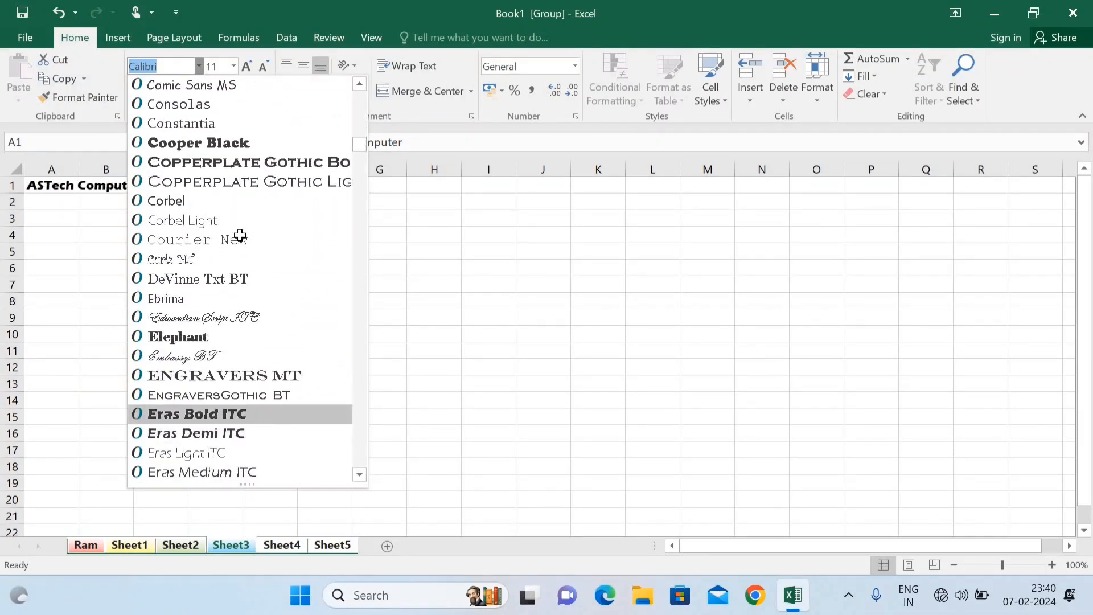
Step: Make the heading 48 pt, red text on a yellow fill, centred
{"action": "left_click", "coordinate": [233, 66]}
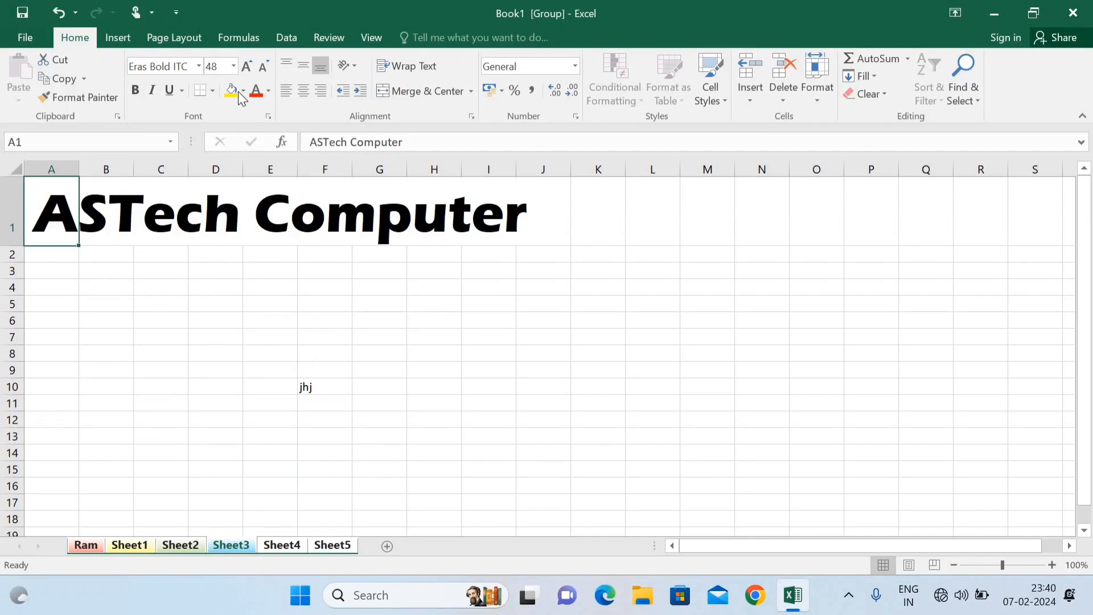
{"action": "left_click", "coordinate": [236, 92]}
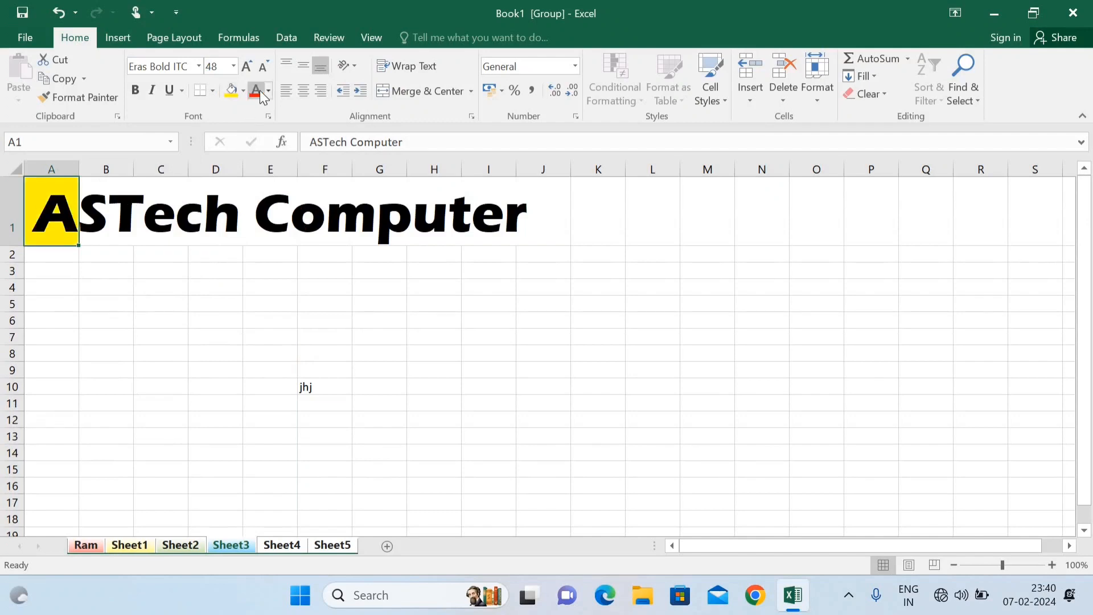
{"action": "left_click", "coordinate": [255, 91]}
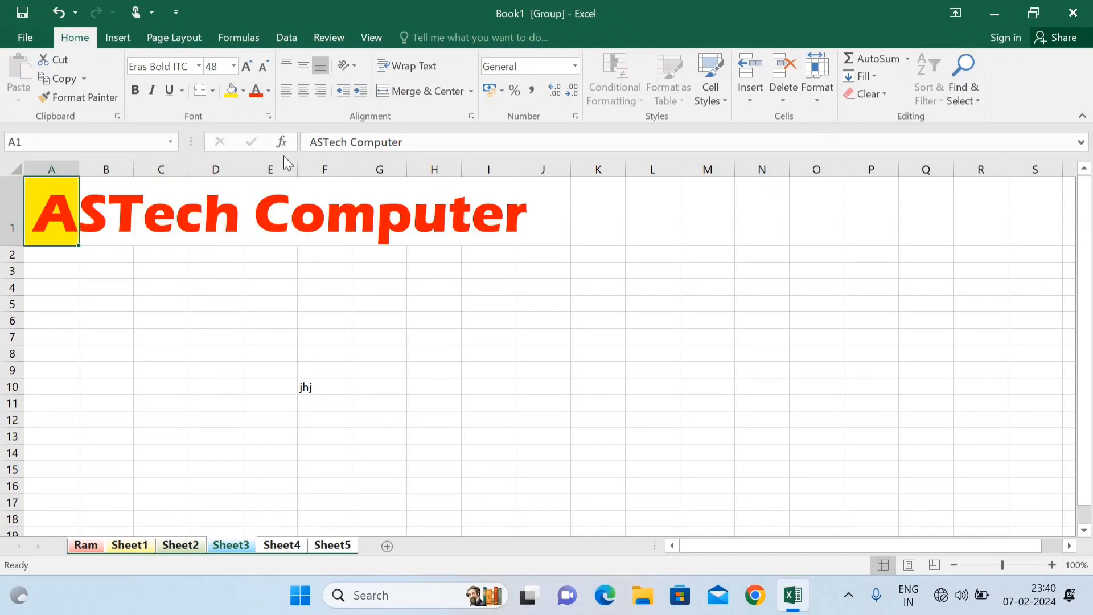
{"action": "left_click", "coordinate": [408, 91]}
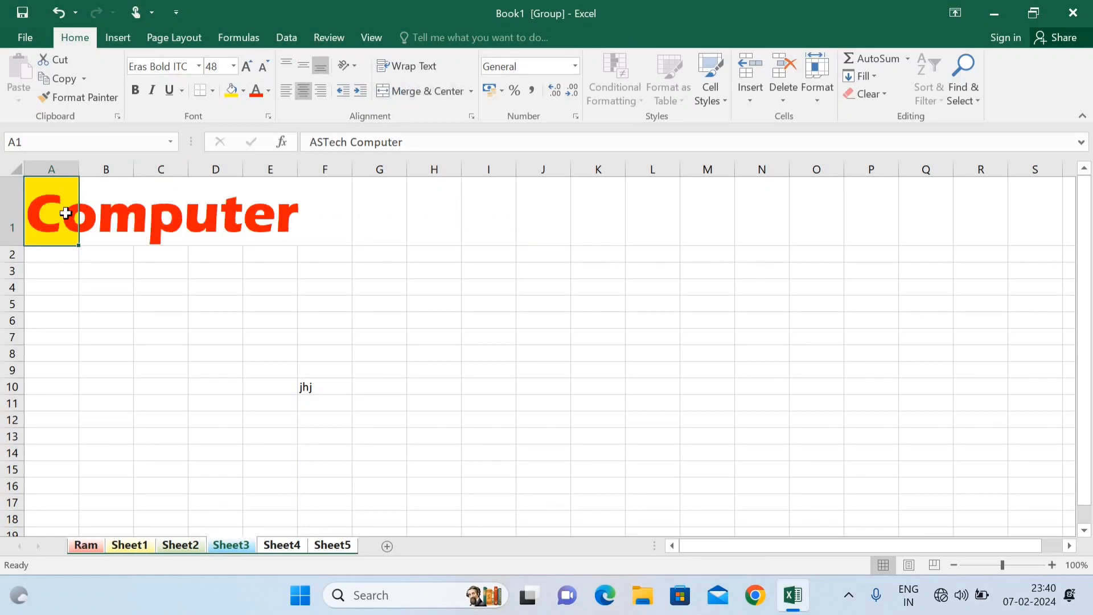
Step: Merge and centre the heading across A1:J1
{"action": "left_click_drag", "start_coordinate": [67, 210], "coordinate": [466, 121]}
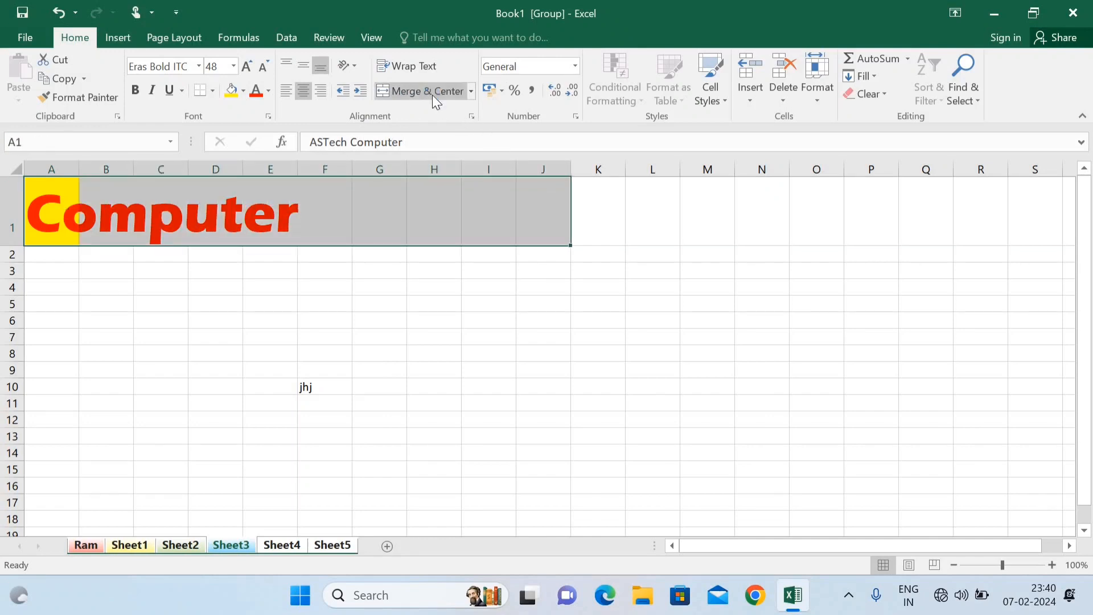
{"action": "left_click", "coordinate": [432, 95]}
{"action": "left_click", "coordinate": [411, 284]}
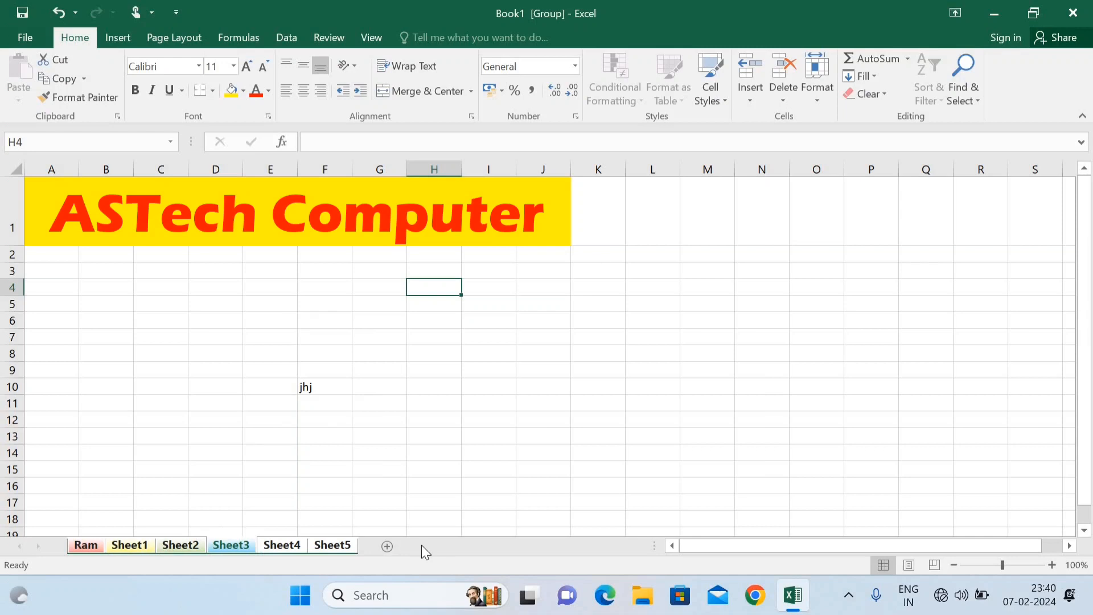
Step: Ungroup the sheets and check the red-on-yellow ASTech Computer heading on Ram, Sheet1, Sheet2 and Sheet3
{"action": "left_click", "coordinate": [196, 545]}
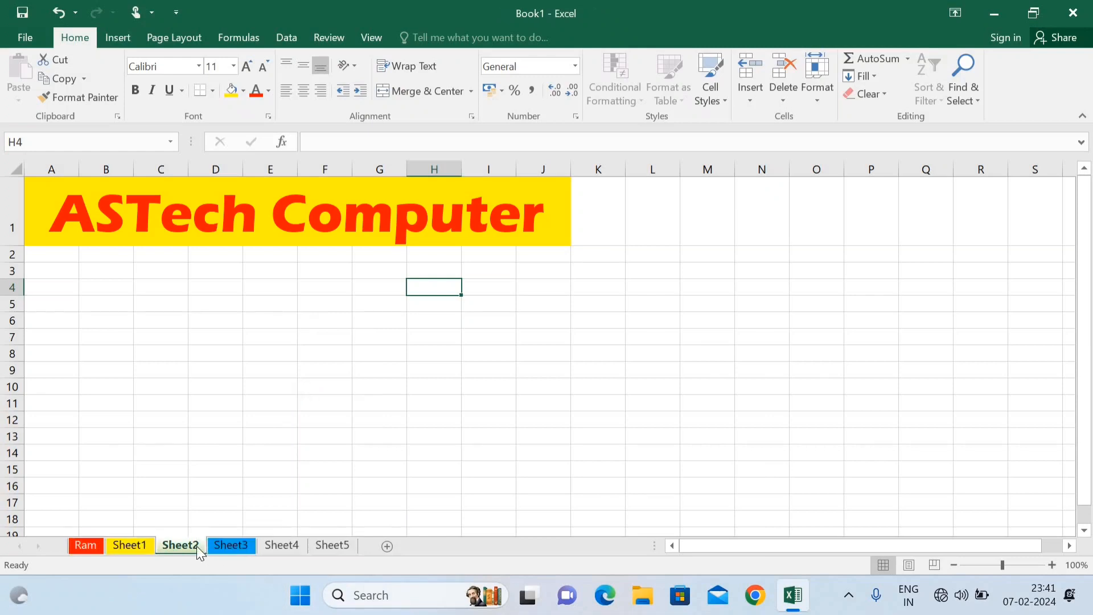
{"action": "left_click", "coordinate": [134, 546]}
{"action": "left_click", "coordinate": [90, 546]}
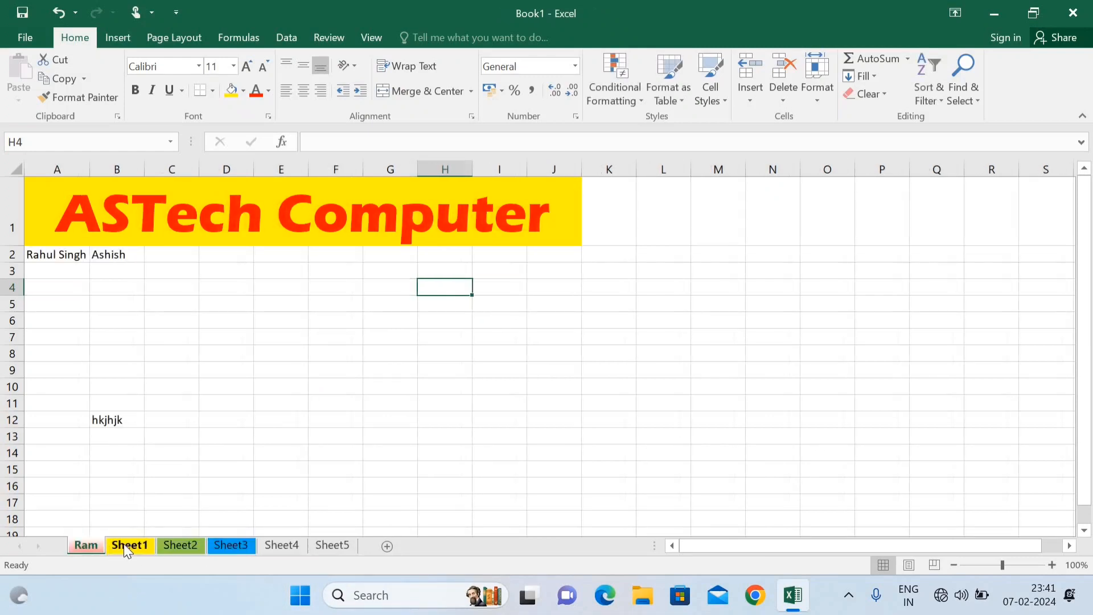
{"action": "left_click", "coordinate": [124, 544]}
{"action": "left_click", "coordinate": [172, 544]}
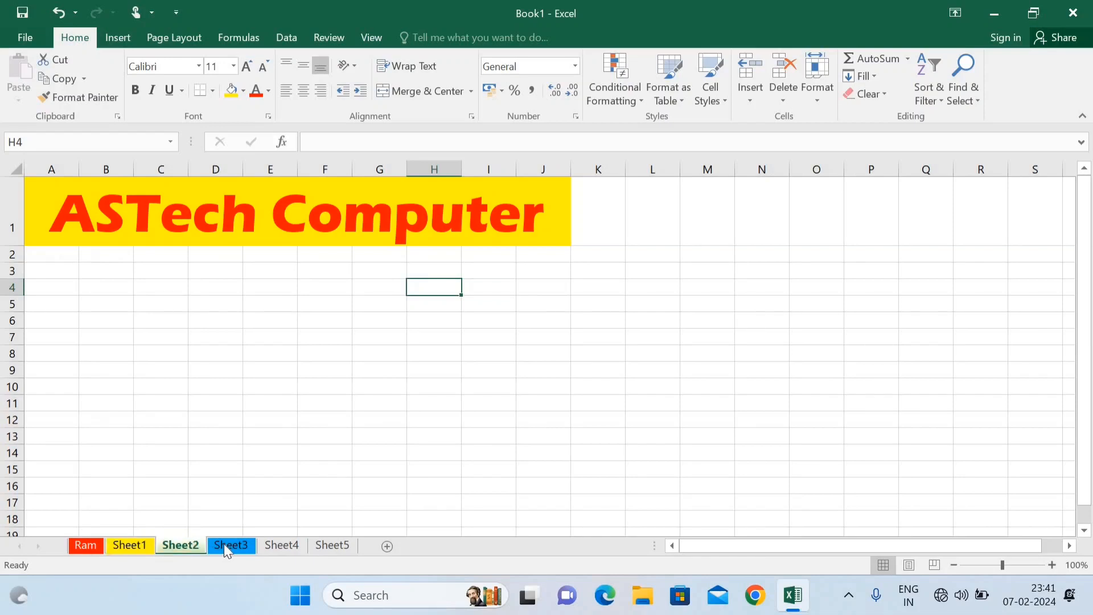
{"action": "left_click", "coordinate": [229, 546]}
Step: Check the heading on Sheet4 and Sheet5, then step back through every sheet to Ram
{"action": "left_click", "coordinate": [284, 545]}
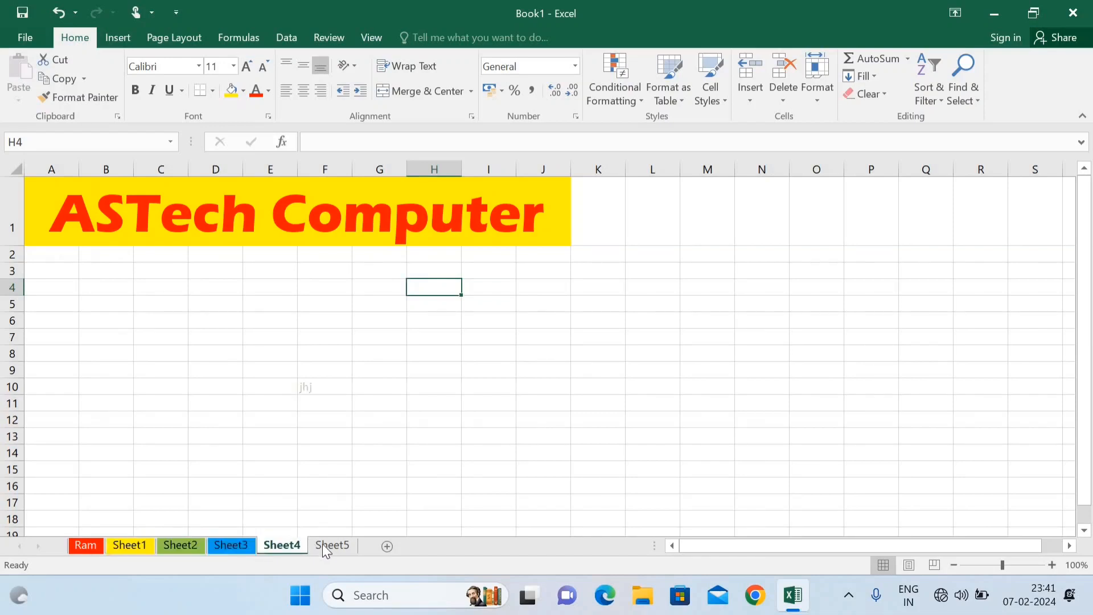
{"action": "left_click", "coordinate": [335, 543]}
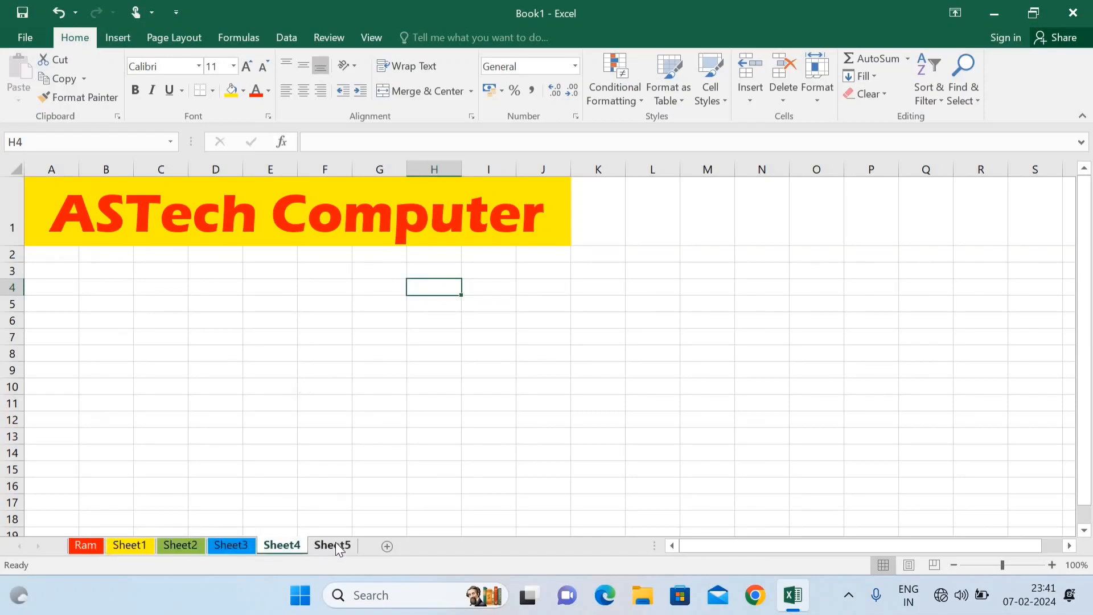
{"action": "left_click", "coordinate": [284, 542]}
{"action": "left_click", "coordinate": [241, 542]}
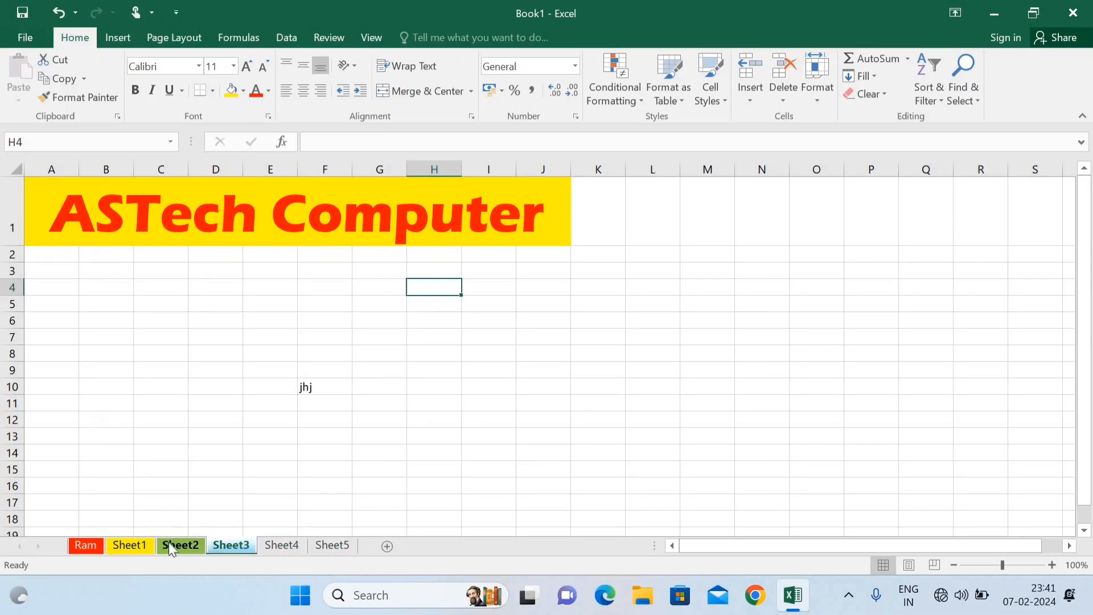
{"action": "left_click", "coordinate": [168, 542]}
{"action": "left_click", "coordinate": [129, 543]}
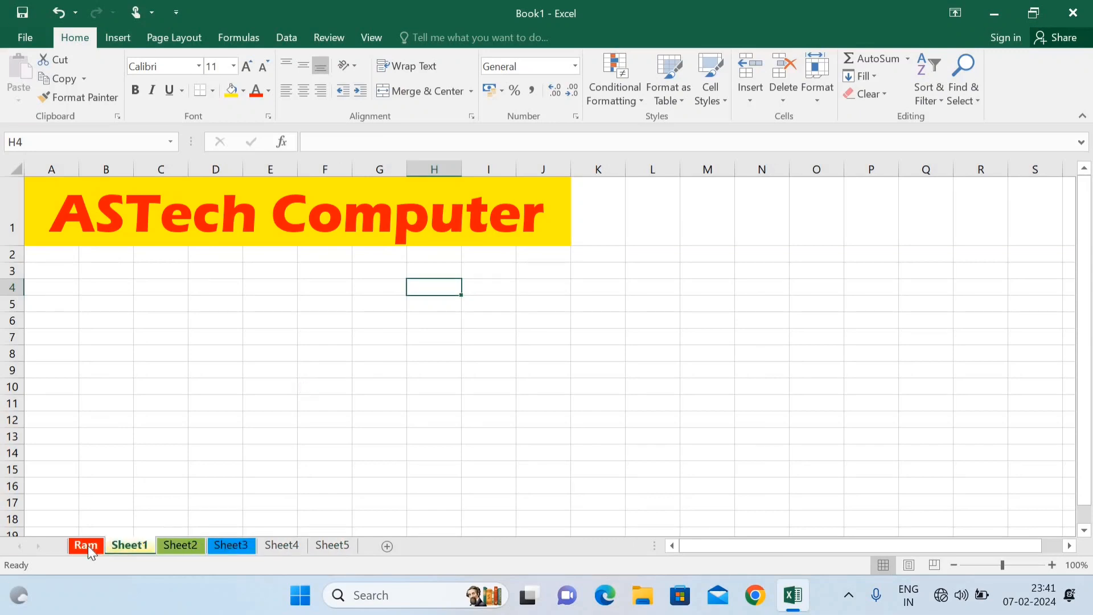
{"action": "left_click", "coordinate": [87, 545]}
Step: From Sheet1, dismiss the tab context menu, then close Book1 without saving its changes
{"action": "left_click", "coordinate": [121, 548]}
{"action": "right_click", "coordinate": [121, 549]}
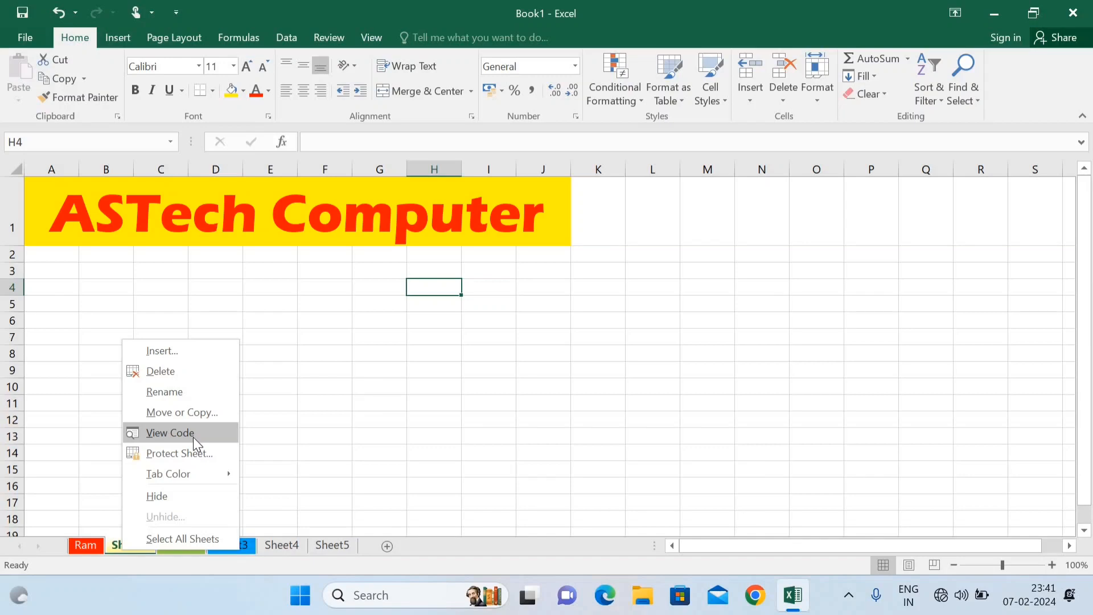
{"action": "left_click", "coordinate": [325, 414]}
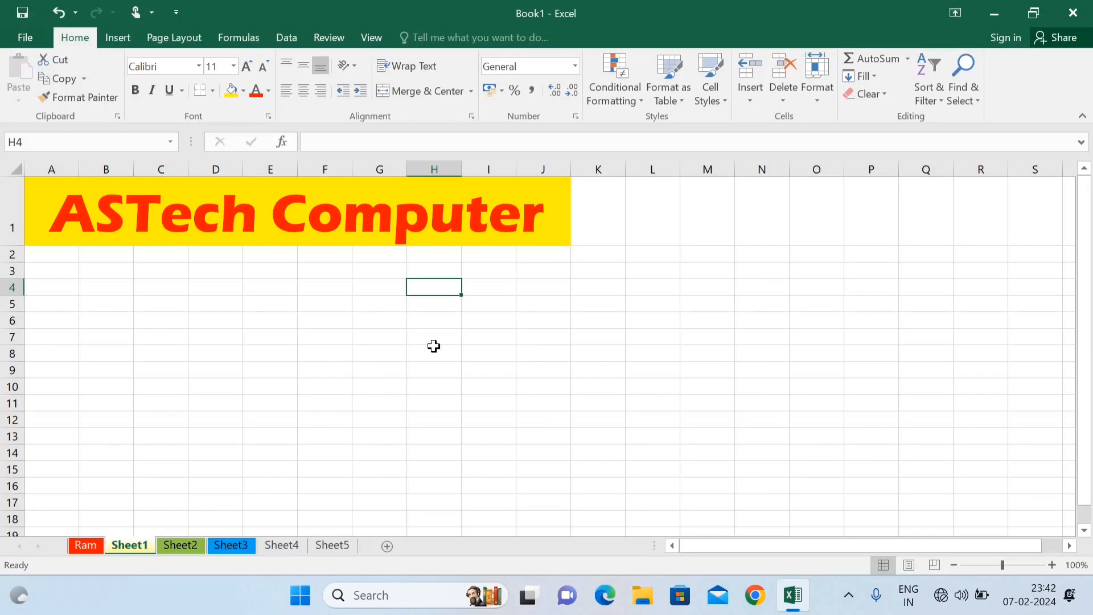
{"action": "left_click", "coordinate": [1073, 15]}
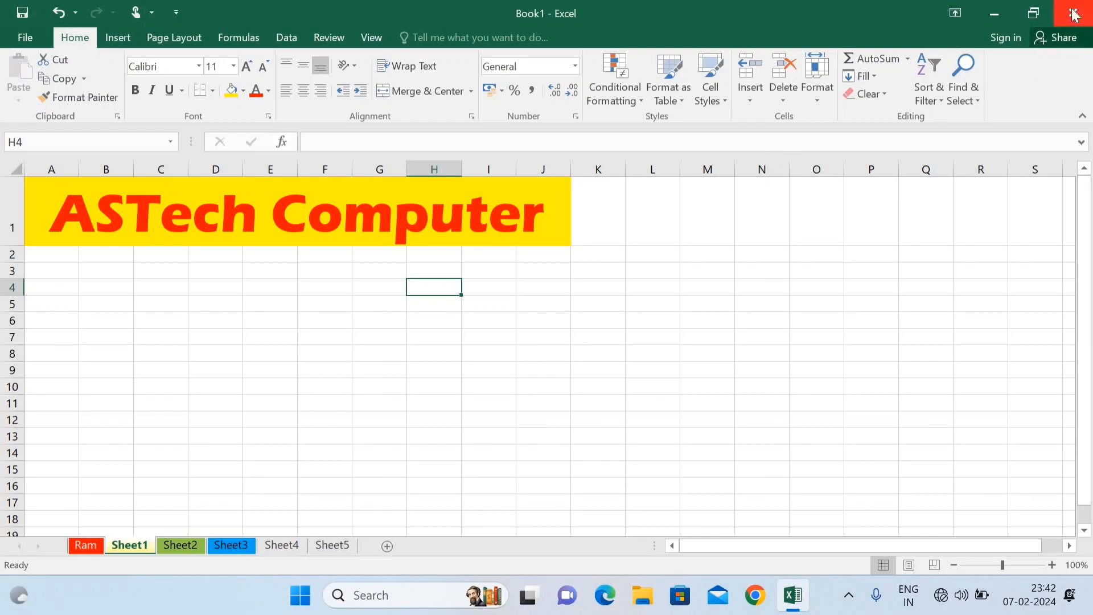
{"action": "left_click", "coordinate": [556, 330]}
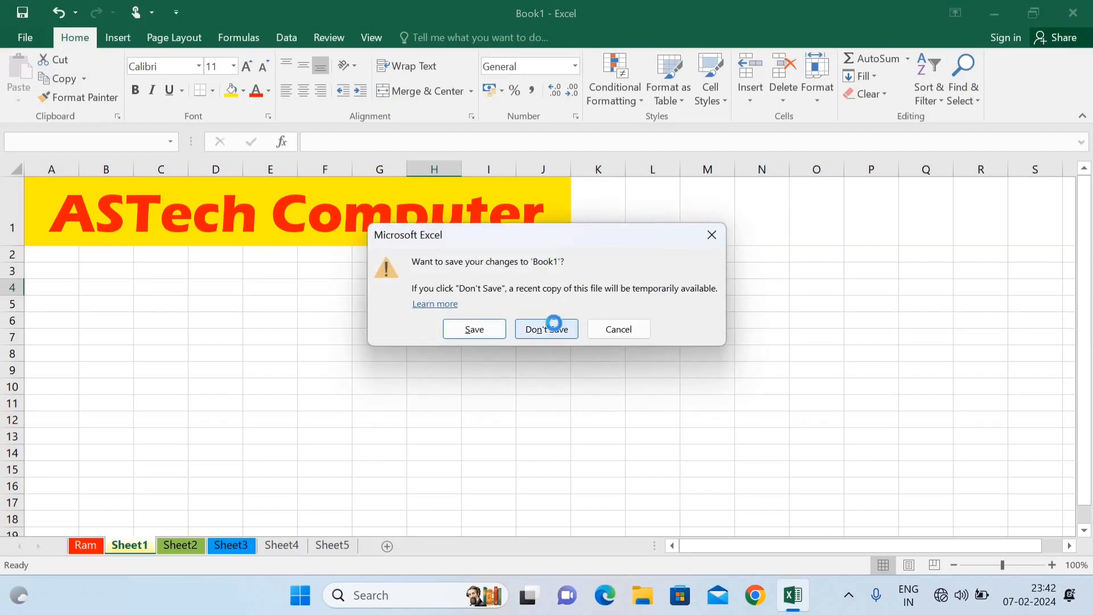